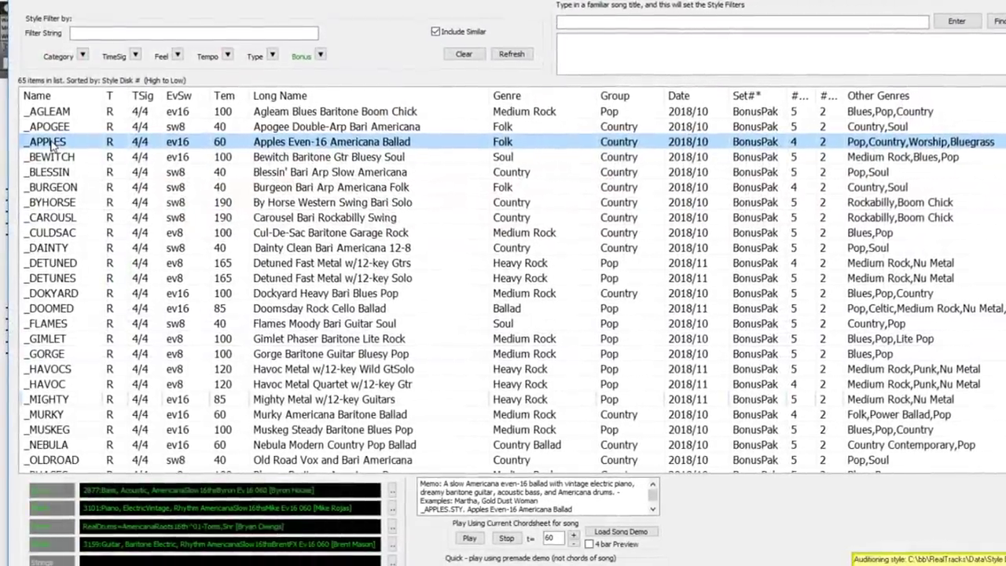
- Audition the _BEWITCH baritone guitar style in the style list
click(53, 155)
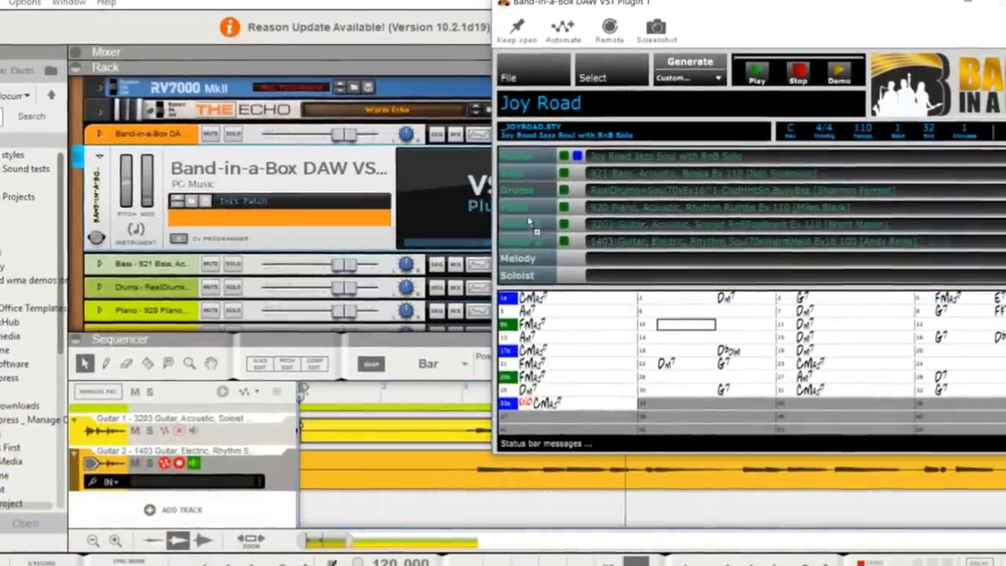
- Switch to Reason and transfer the Band-in-a-Box plugin's Guitar 1 track into the sequencer's track list
mouse_move(532, 224)
mouse_down()
mouse_move(385, 472)
mouse_move(197, 491)
mouse_move(279, 505)
mouse_move(255, 496)
mouse_up()
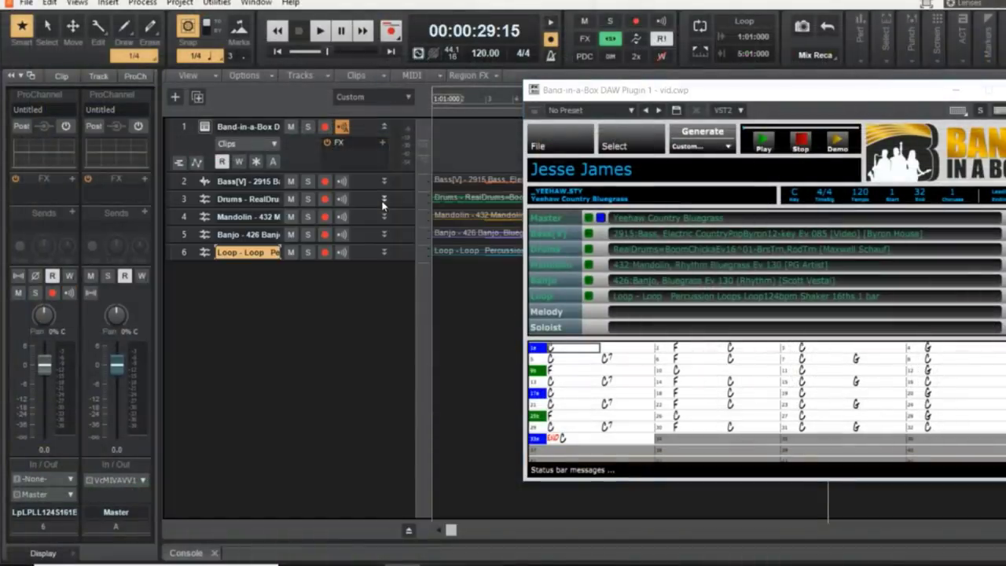
- Switch to Cakewalk and move the Band-in-a-Box plugin window aside to uncover the audio clips in the timeline
drag(910, 94, 503, 208)
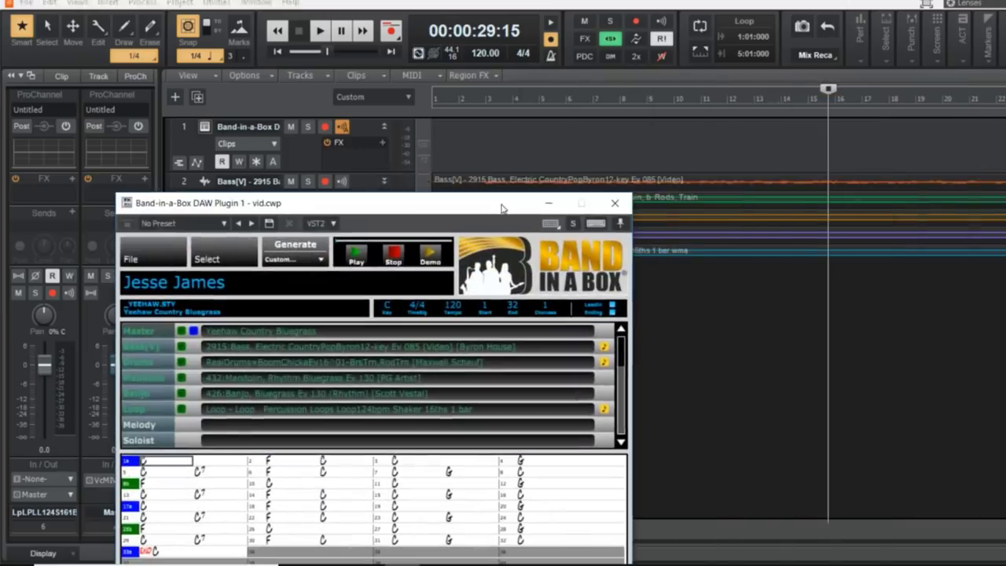
click(868, 131)
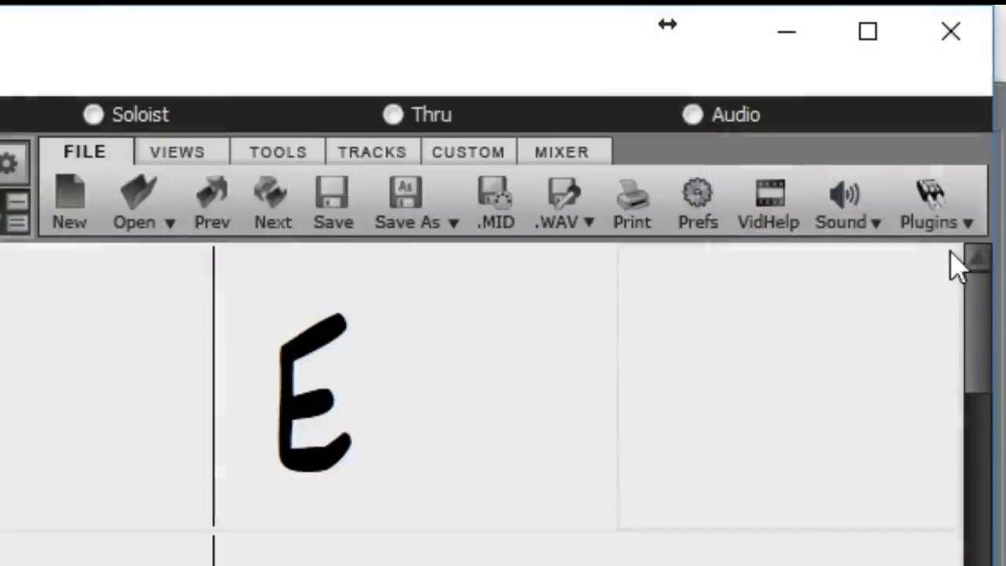
- Switch to Band-in-a-Box, open the default synth's dialog and set the sound preset of MIDI channel 02 to Organ 2
click(934, 230)
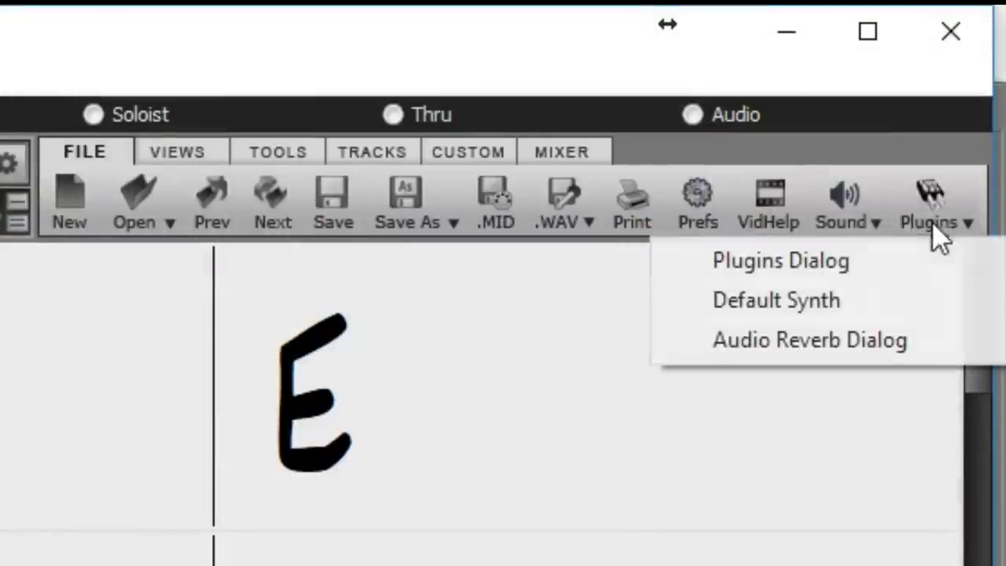
click(717, 311)
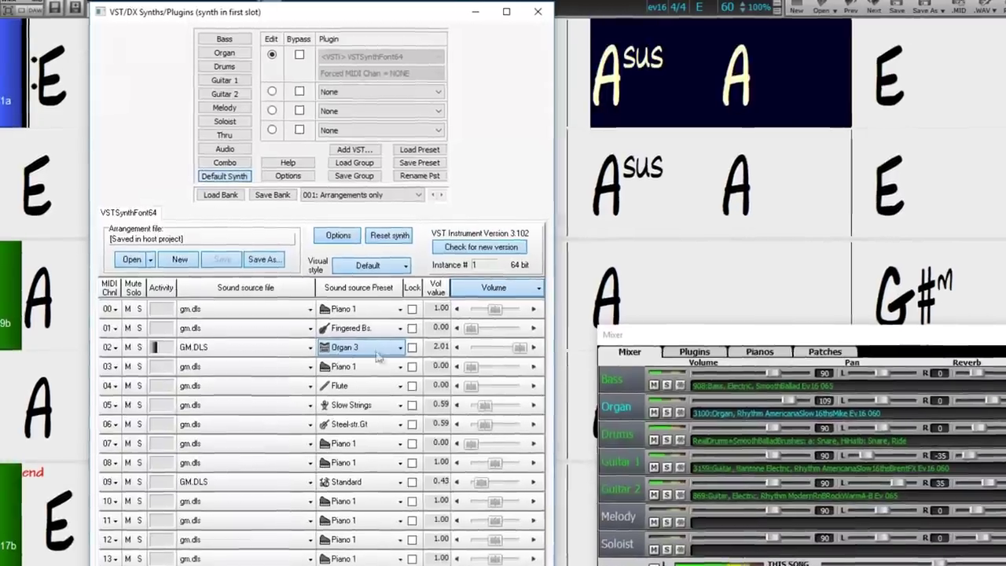
click(410, 355)
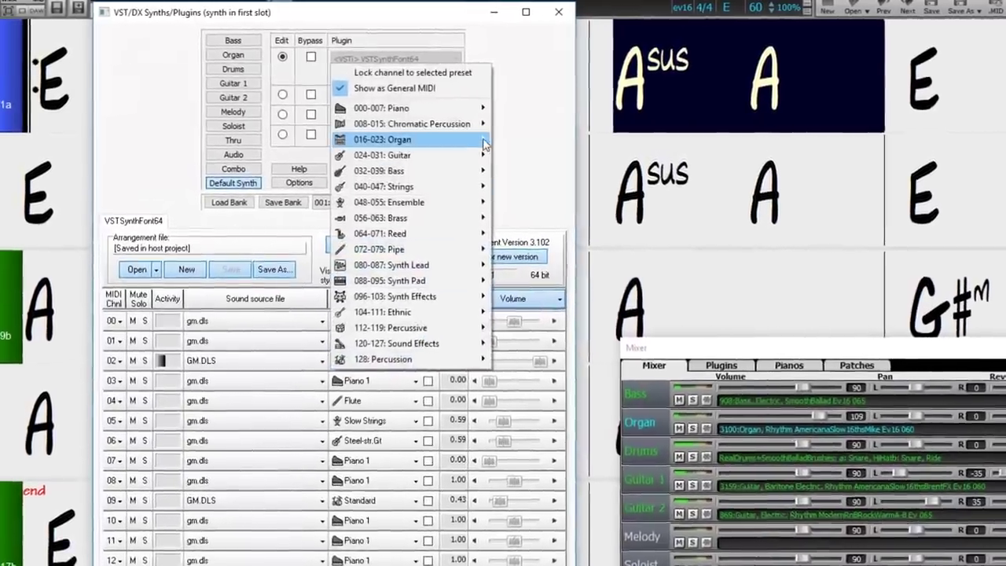
mouse_move(393, 137)
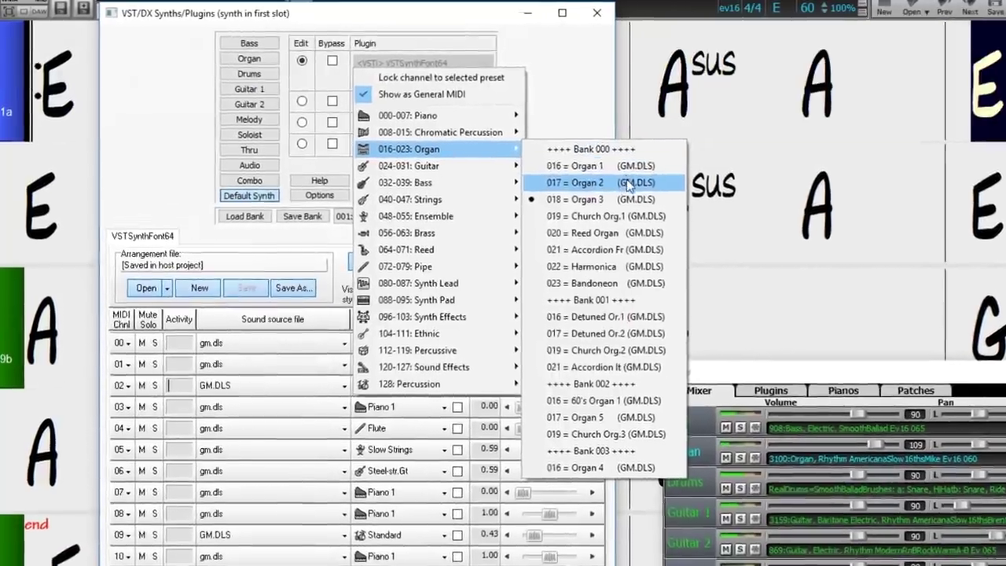
click(601, 179)
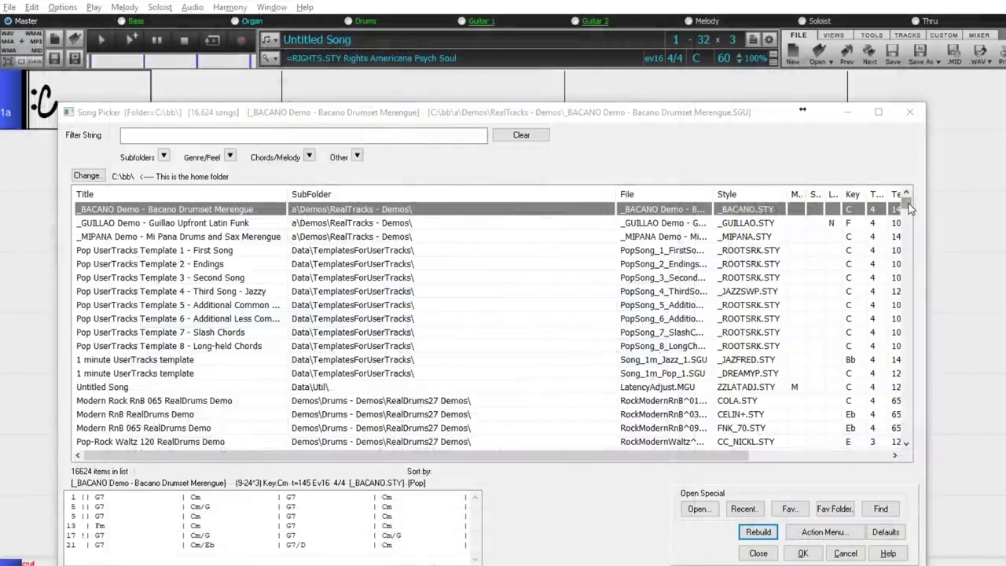
- Browse the demo songs in the Song Picker and open its Other filter choices
drag(910, 206, 896, 305)
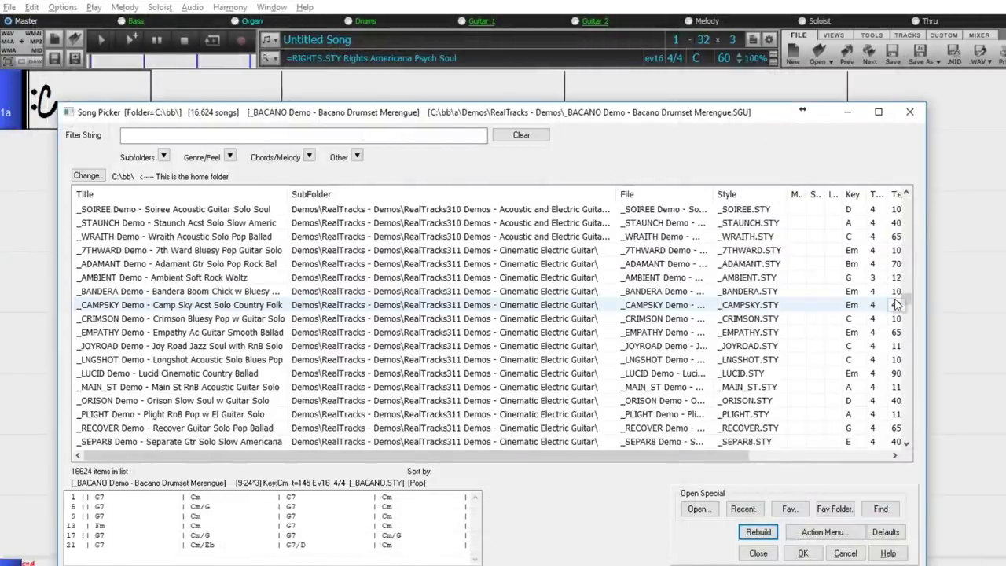
click(357, 156)
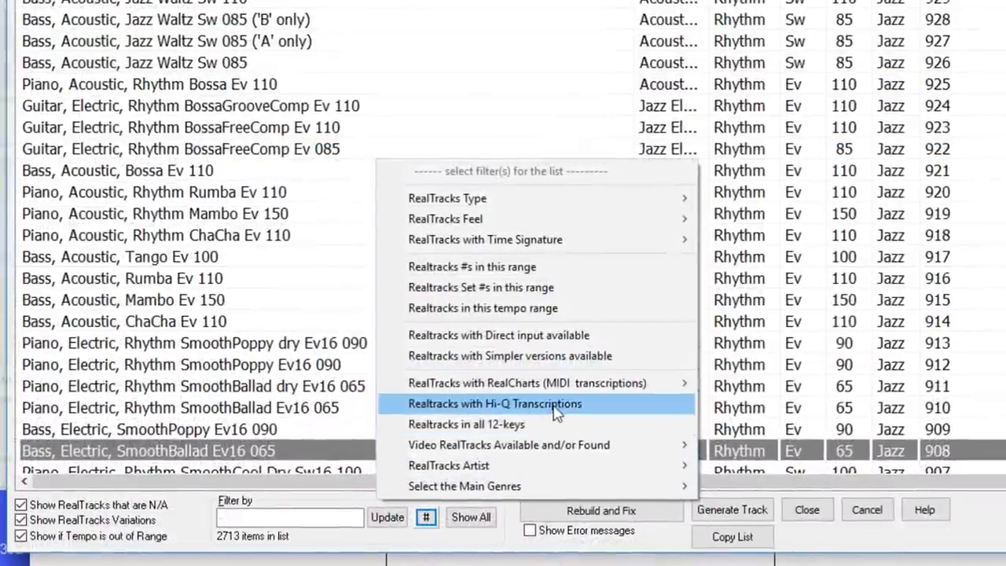
- Filter the RealTracks list to Hi-Q Transcriptions and the RealDrums list to drum notation for some variations
click(550, 401)
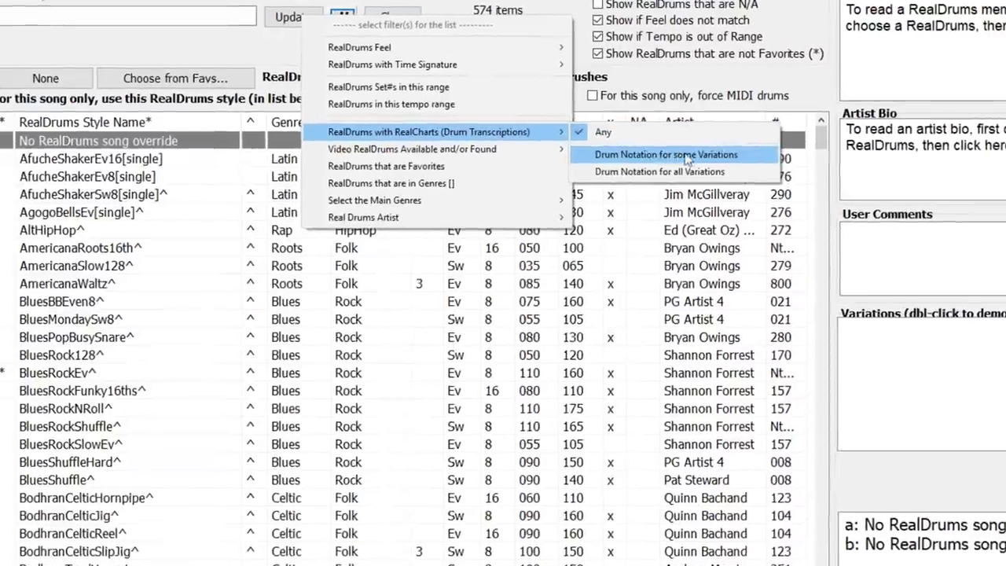
click(627, 146)
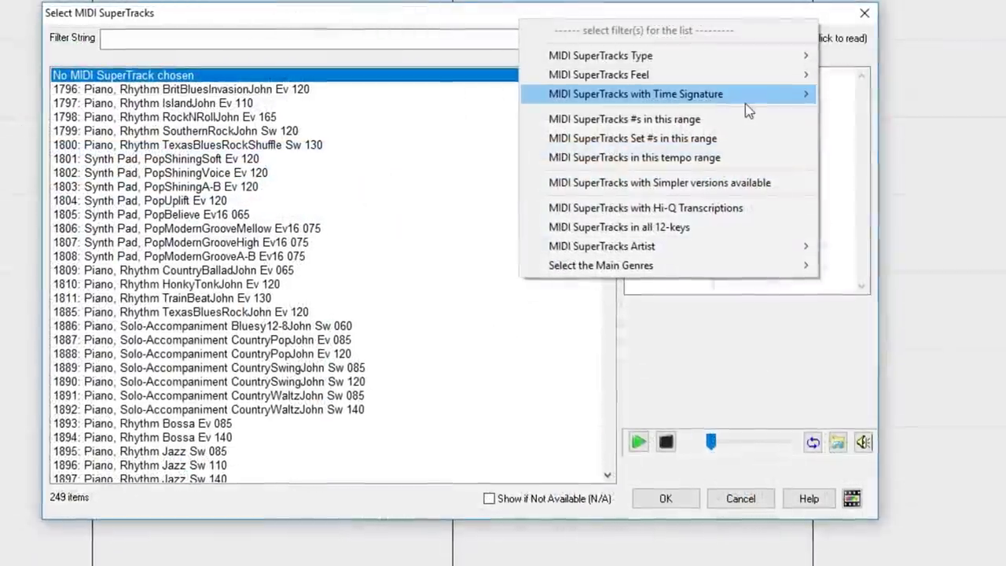
- Filter the MIDI SuperTracks list by time signature to Waltz 3/4 (and 9/8)
mouse_move(786, 95)
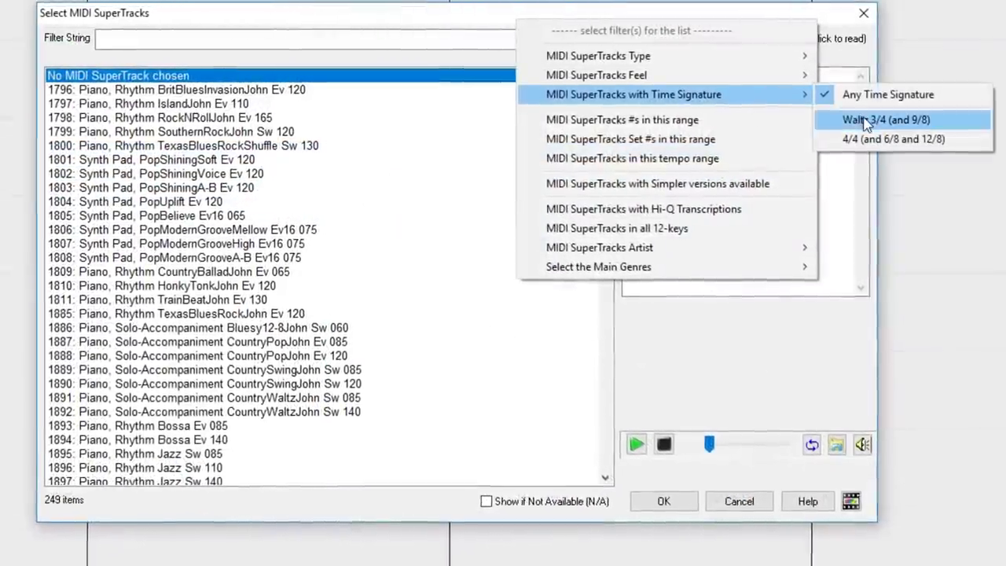
click(866, 122)
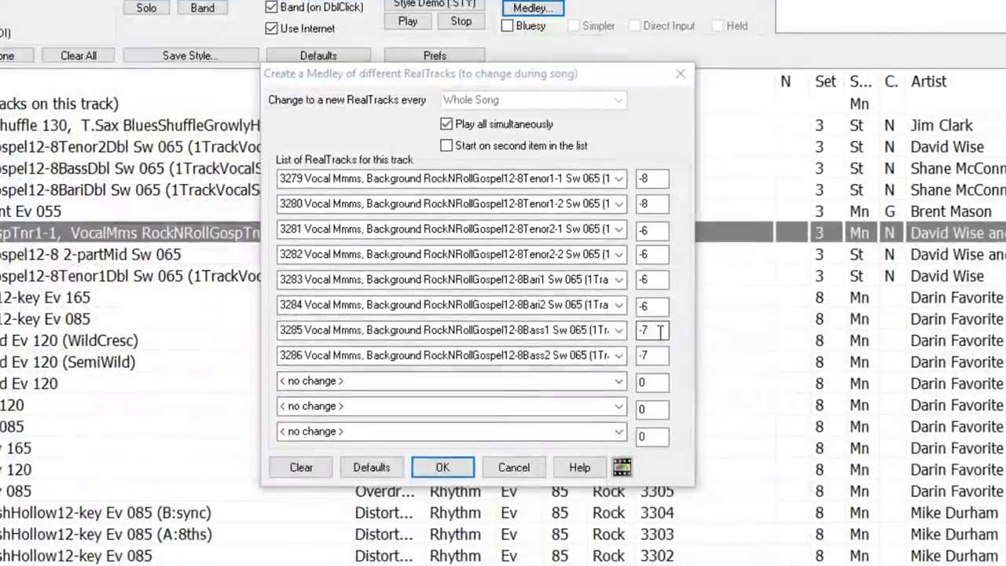
- Set the levels of medley RealTracks 3285 and 3286, the two bass vocal parts, to -8 each
double_click(660, 331)
text(-8)
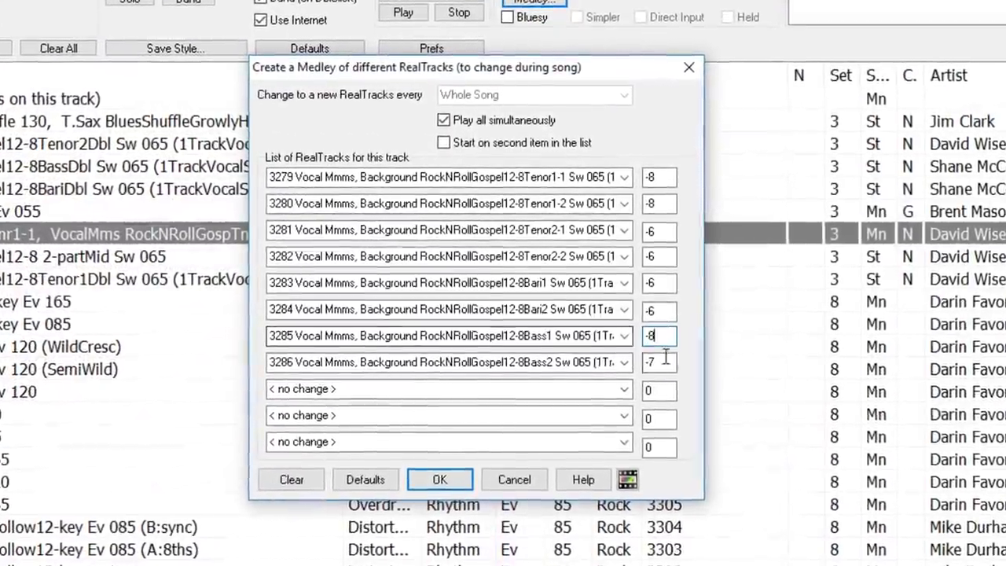
double_click(661, 361)
text(-8)
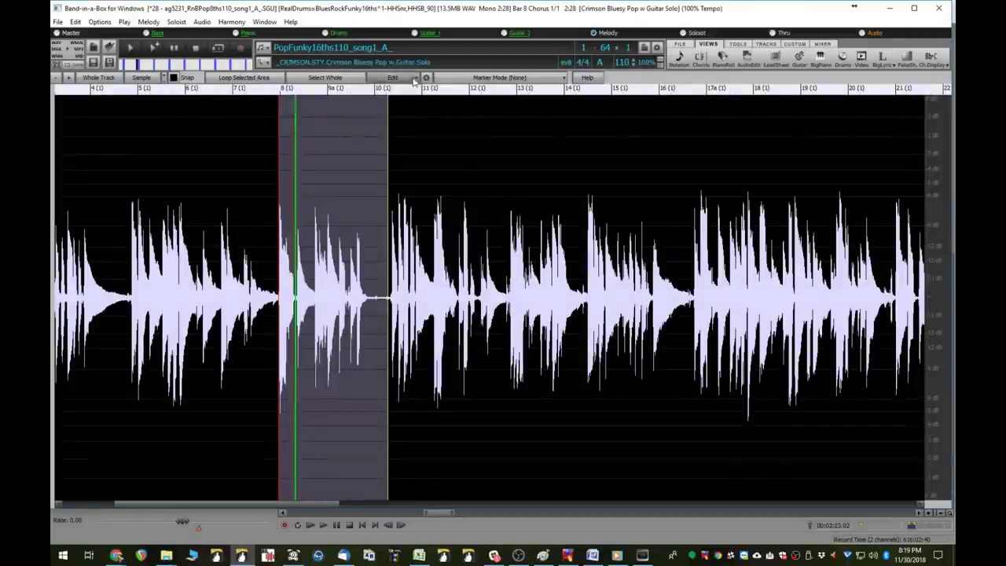
- Harmonize the selected audio region based on chords, using Band-in-a-Box Intelligent Mode with one harmony voice above
click(392, 77)
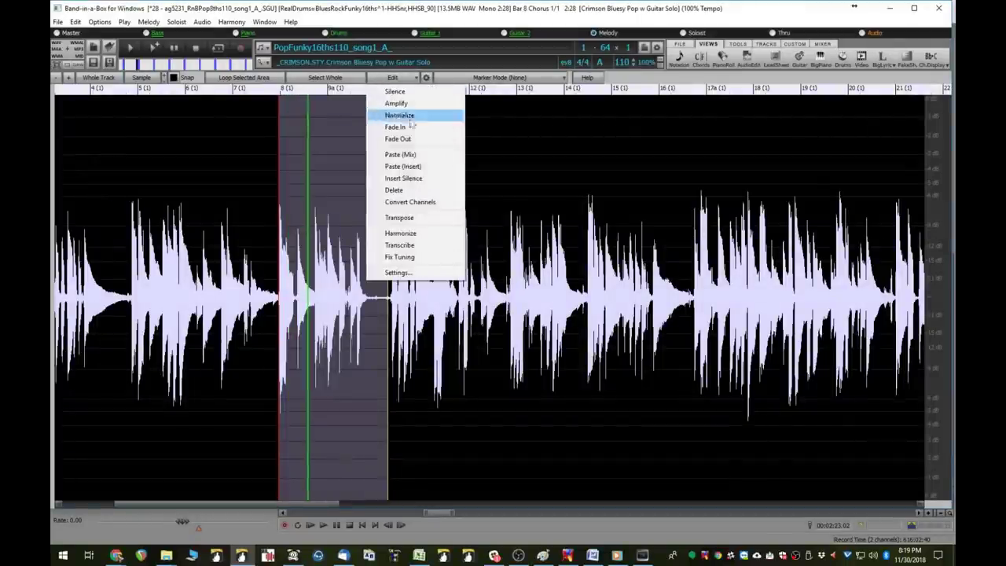
click(401, 233)
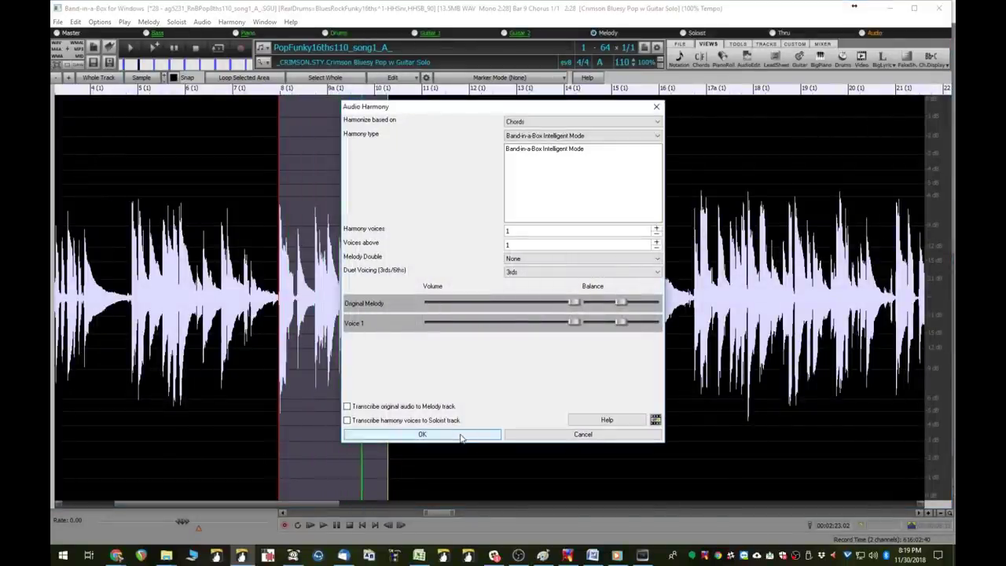
click(460, 436)
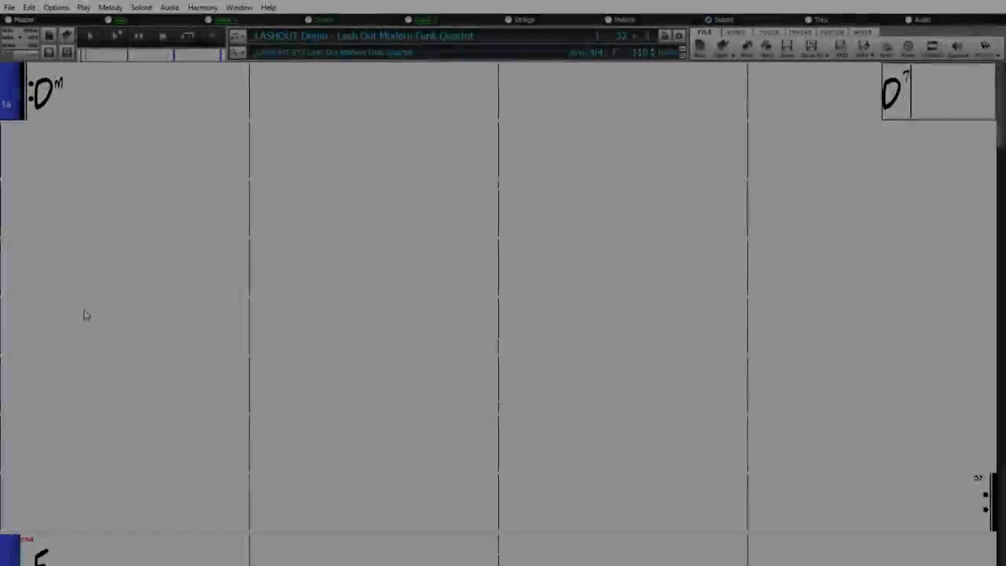
- Enter the chords D7 in bar 4, Gm in bar 5, Bb7 in bar 7 and C7 in bar 8
key(Return)
text(G)
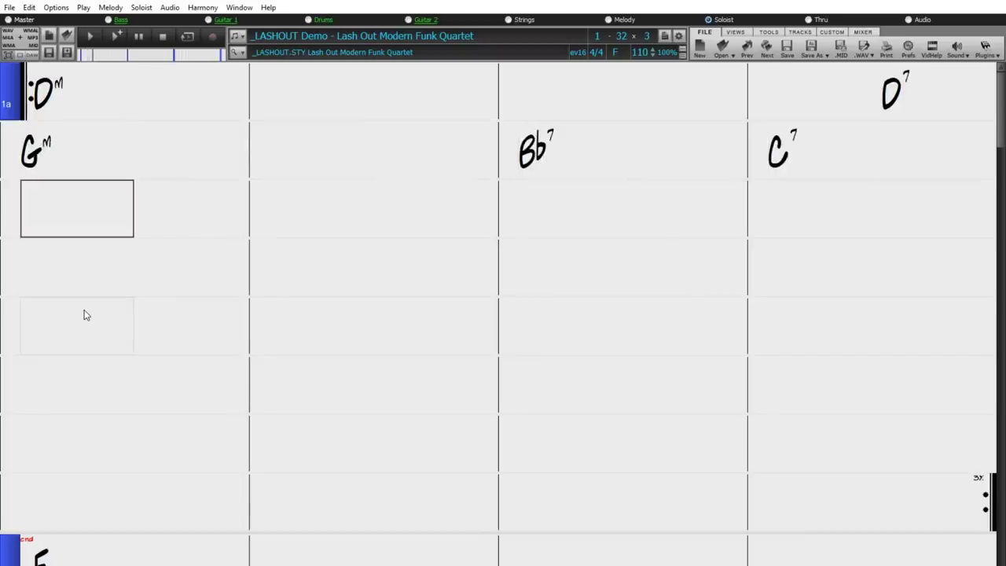
key(Return)
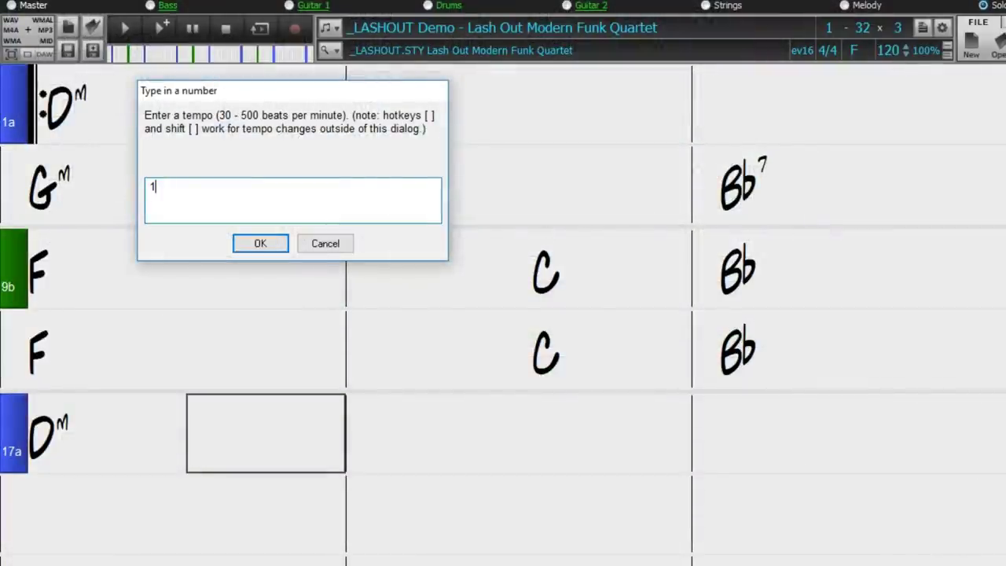
- Set the song tempo to 110 beats per minute and stop playback
key(Return)
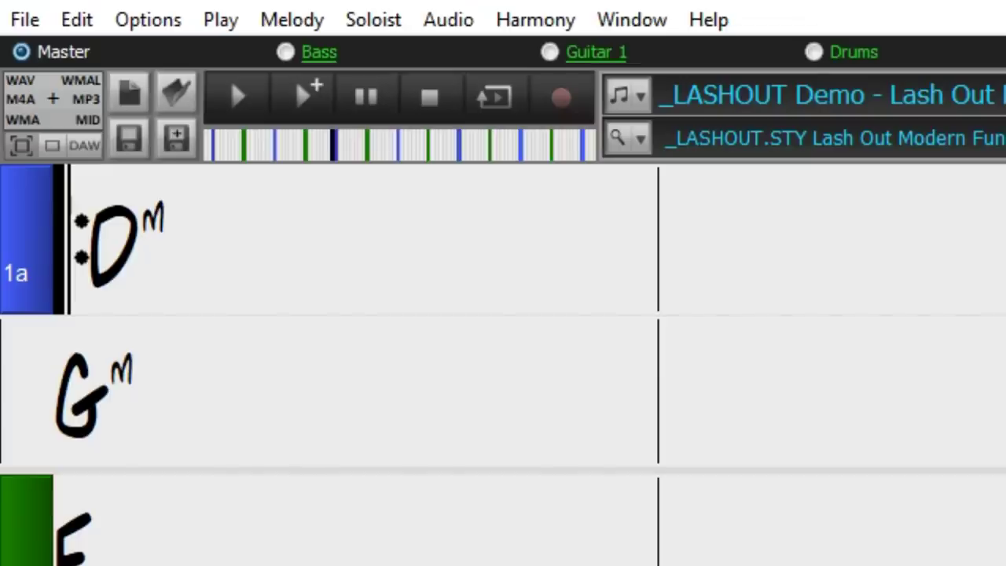
click(429, 102)
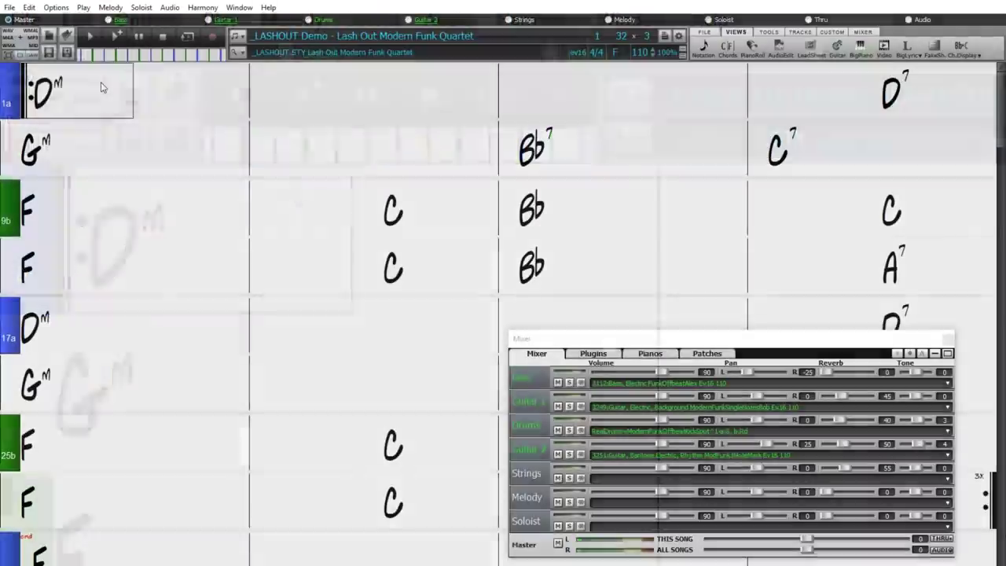
- Replace the chords of bars 1 to 7 with Fmaj7, Ab7sus, Gm7, C13, Dm11, Eb7sus and Bb7sus
text(Fmaj7)
key(Return)
key(Return)
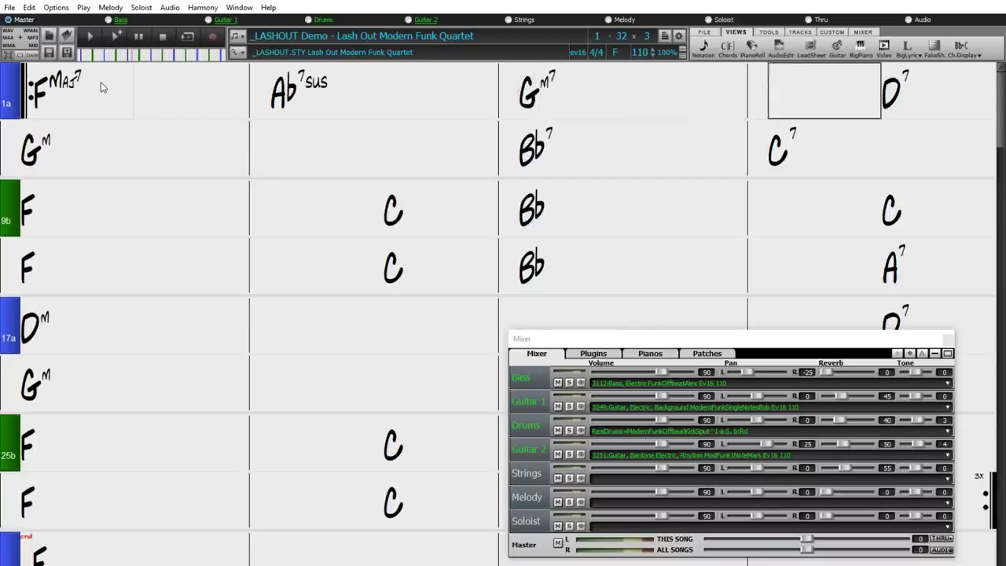
text(C13)
key(Return)
text(Dm11)
key(Return)
text(Eb7sus)
key(Return)
text(Bb7sus)
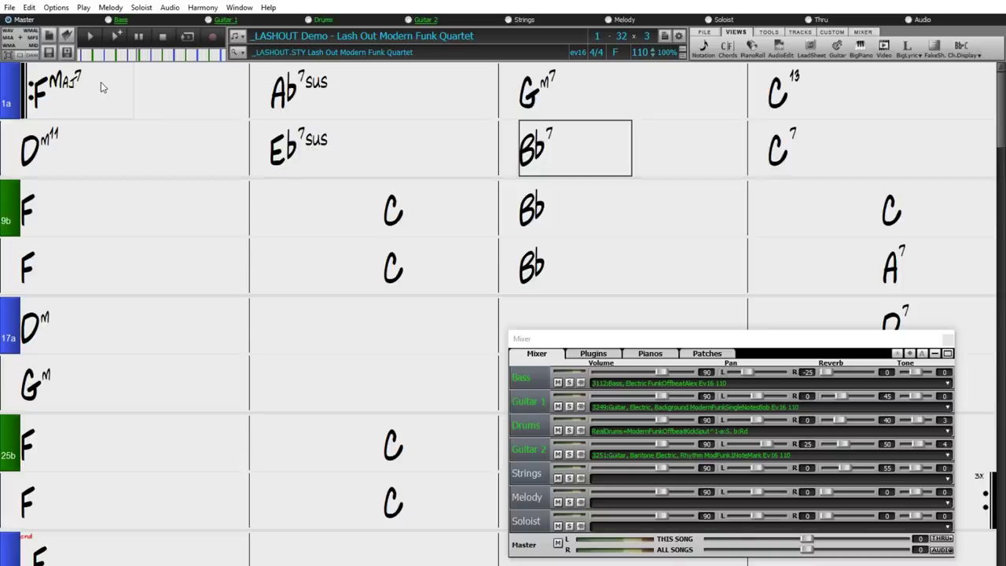
key(Return)
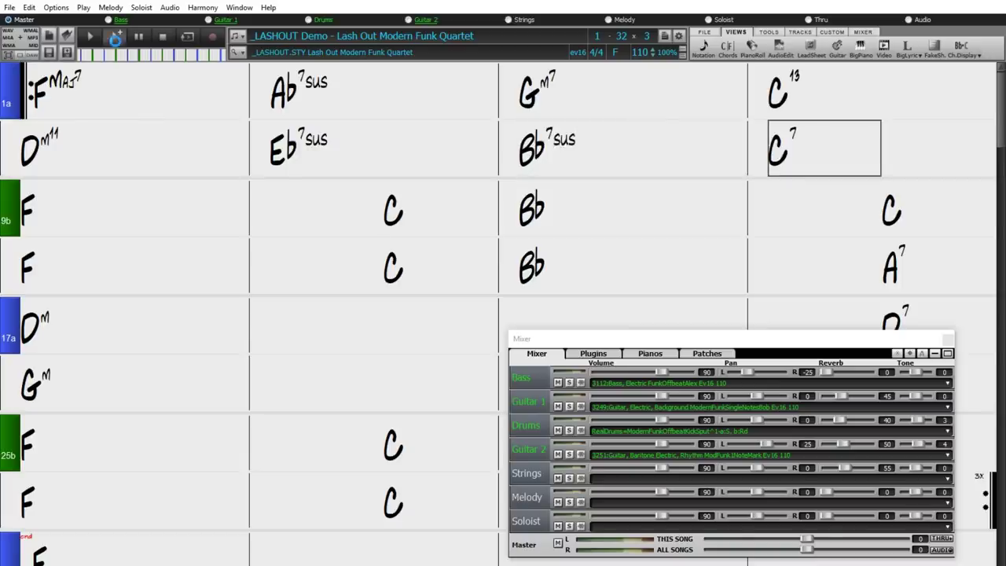
- Transpose the song to A and set the key signature to match
click(615, 52)
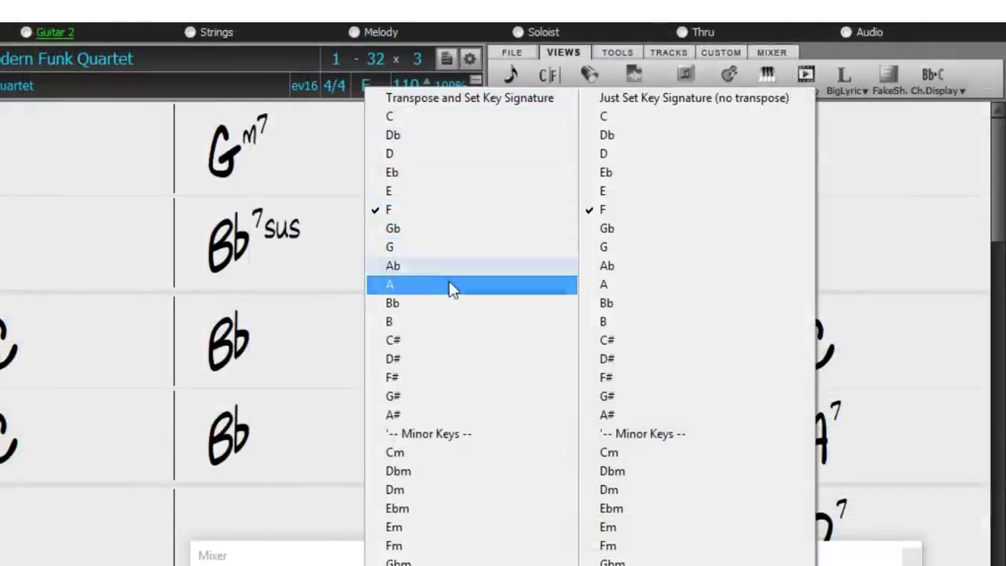
click(452, 284)
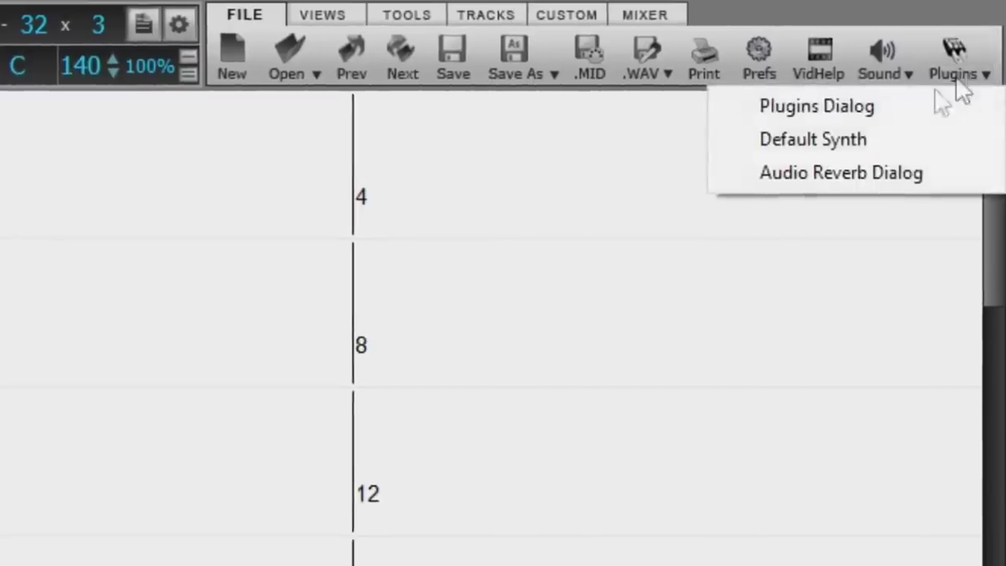
- Open the default synth's dialog
click(849, 140)
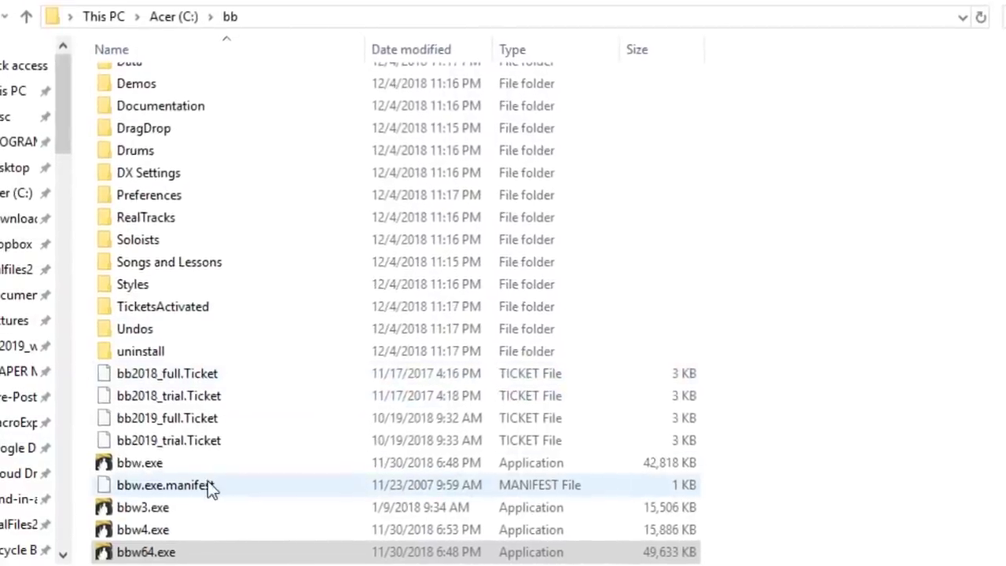
- Switch to File Explorer and select bbw64.exe, followed by bbw.exe, in the C: drive's bb folder
click(169, 552)
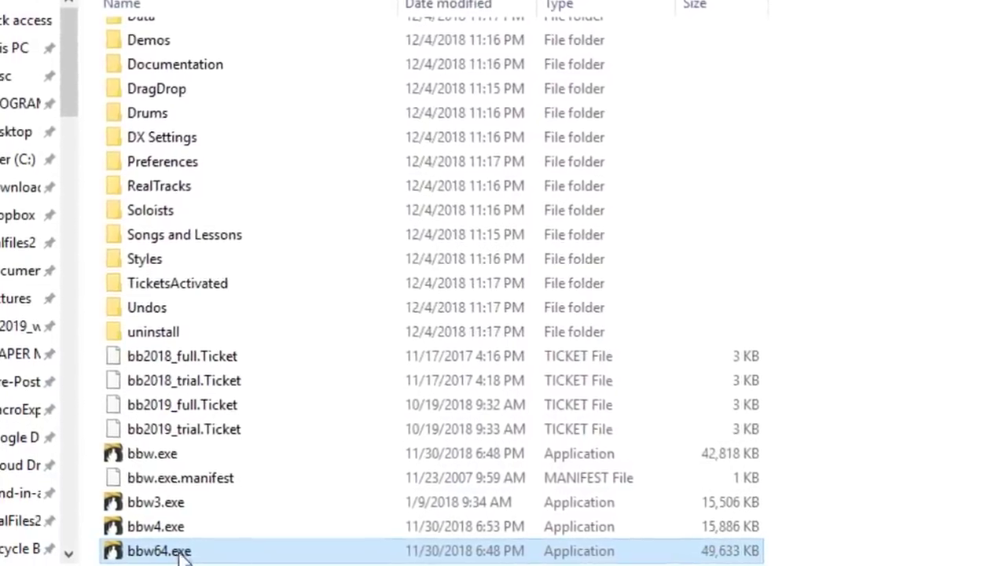
click(166, 459)
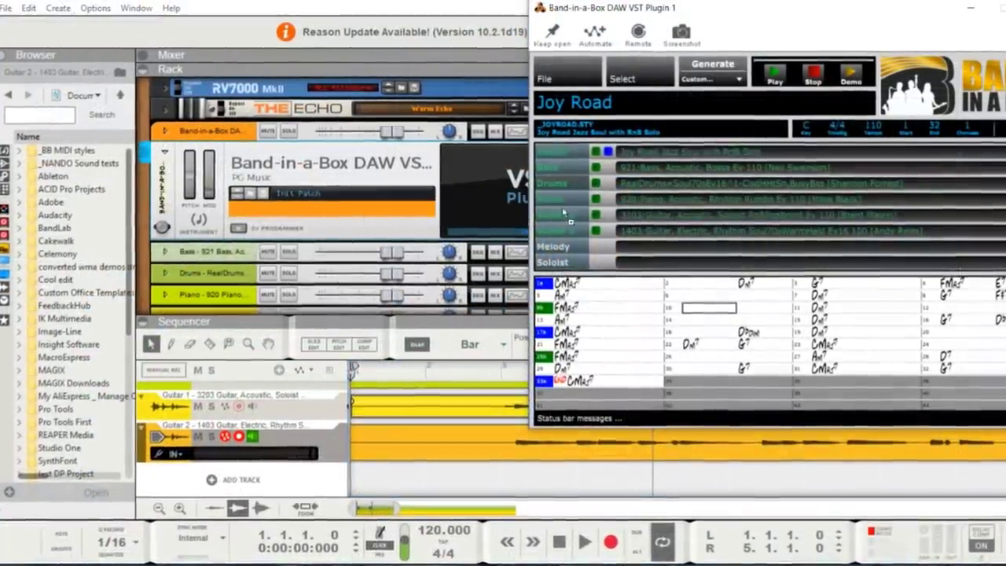
- Switch to Reason and place the plugin's guitar track as audio in the sequencer
drag(399, 456, 324, 481)
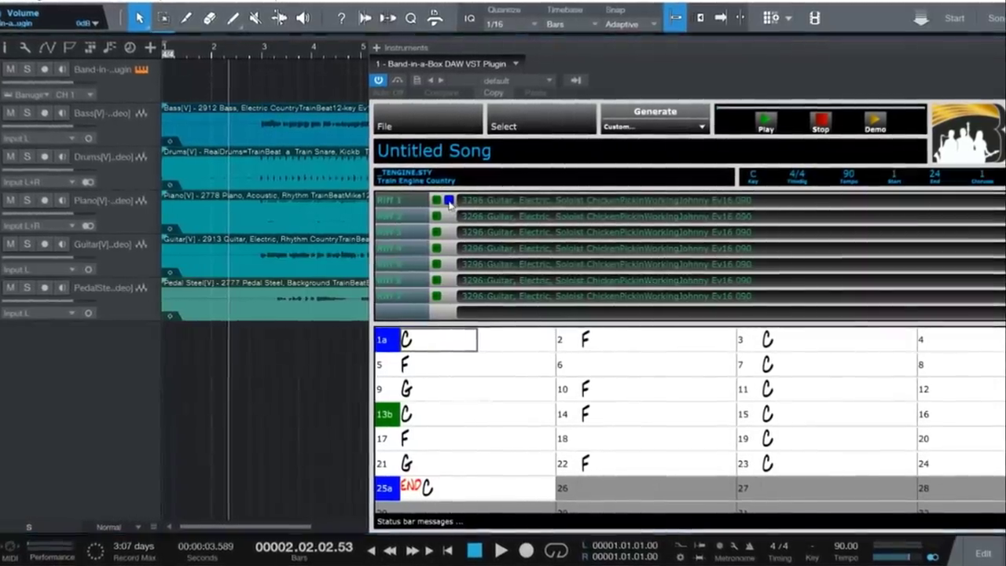
- Switch to Studio One, add the plugin's Riff 1 to Riff 7 tracks to the arrangement, and move the plugin window off the clips
drag(356, 368, 204, 377)
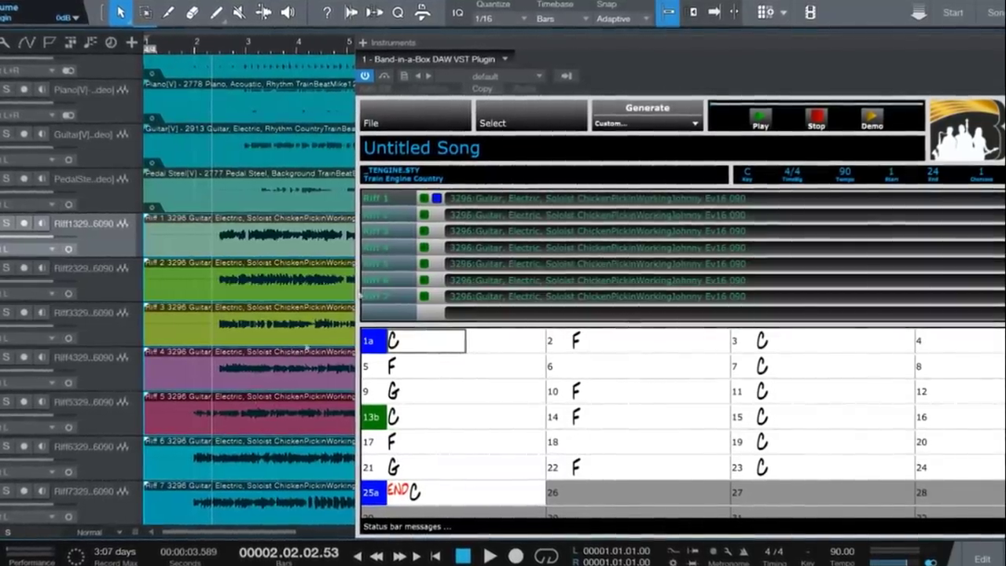
drag(580, 63, 825, 57)
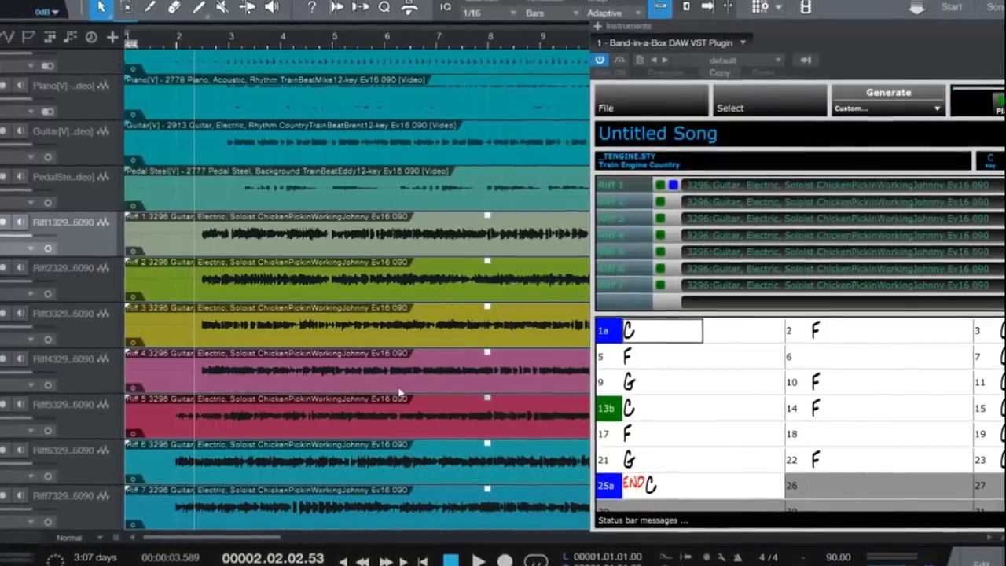
- Switch to REAPER and play the guitar and vocal tracks from about 4.8 seconds, stopping playback after a short listen
click(398, 388)
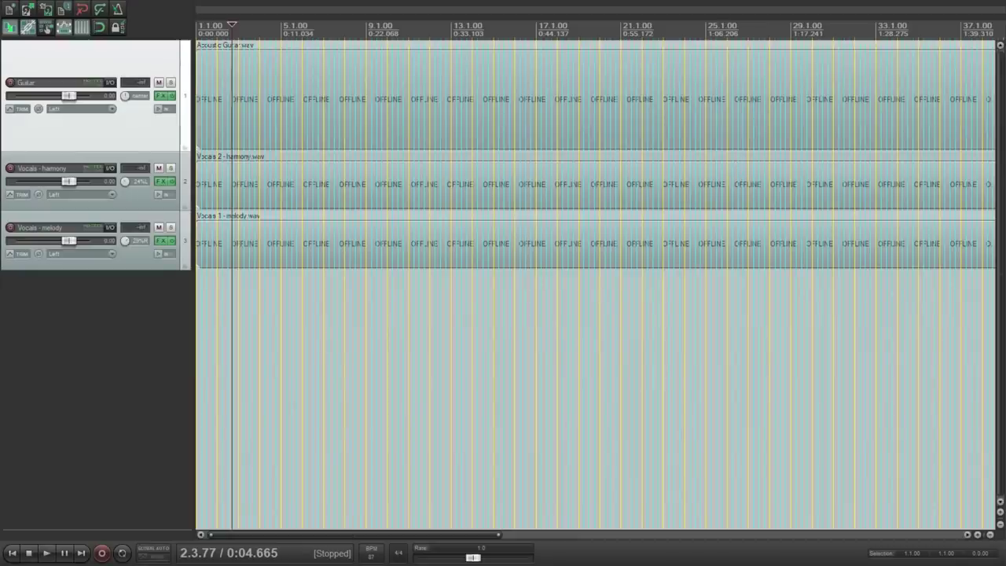
click(230, 311)
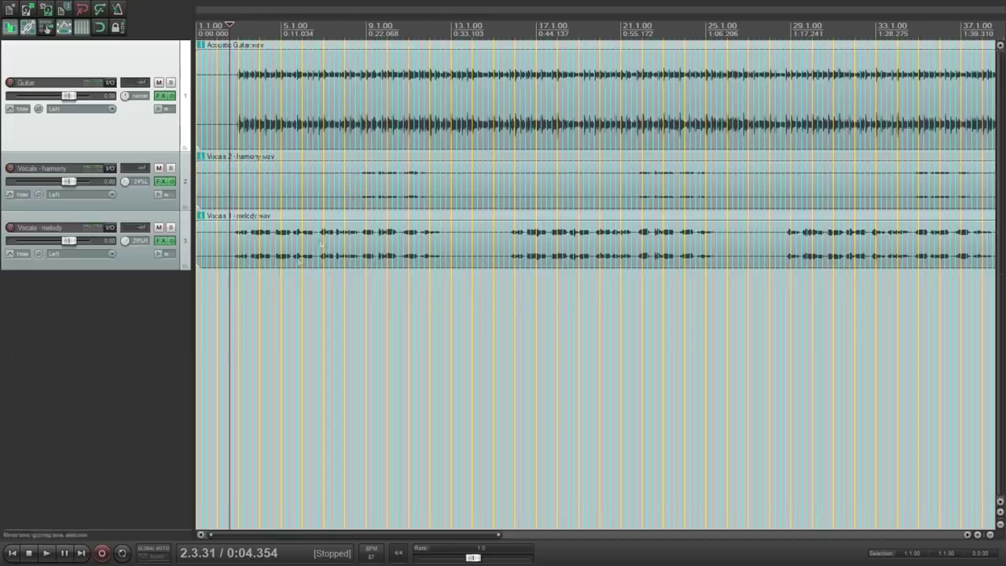
click(233, 289)
key(space)
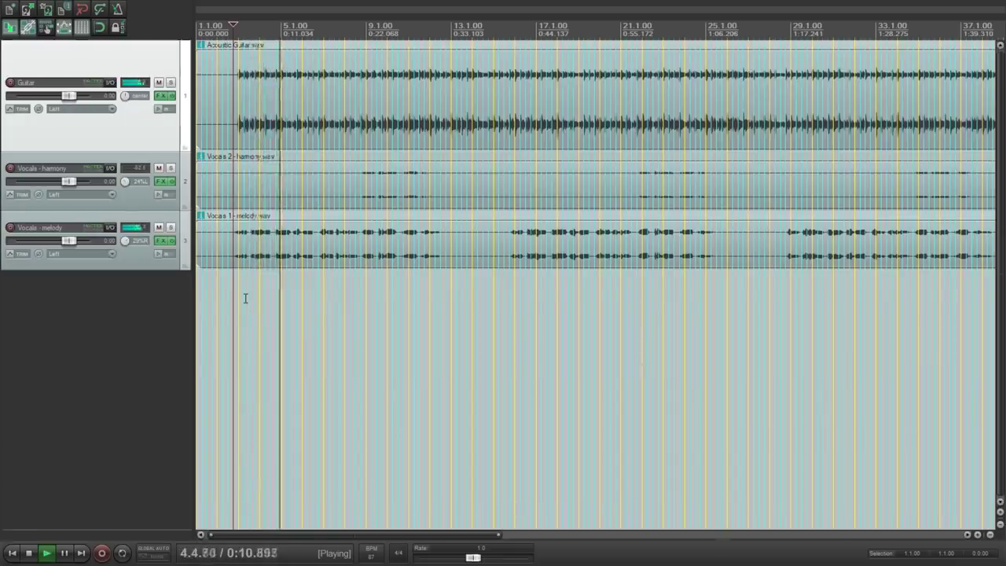
key(space)
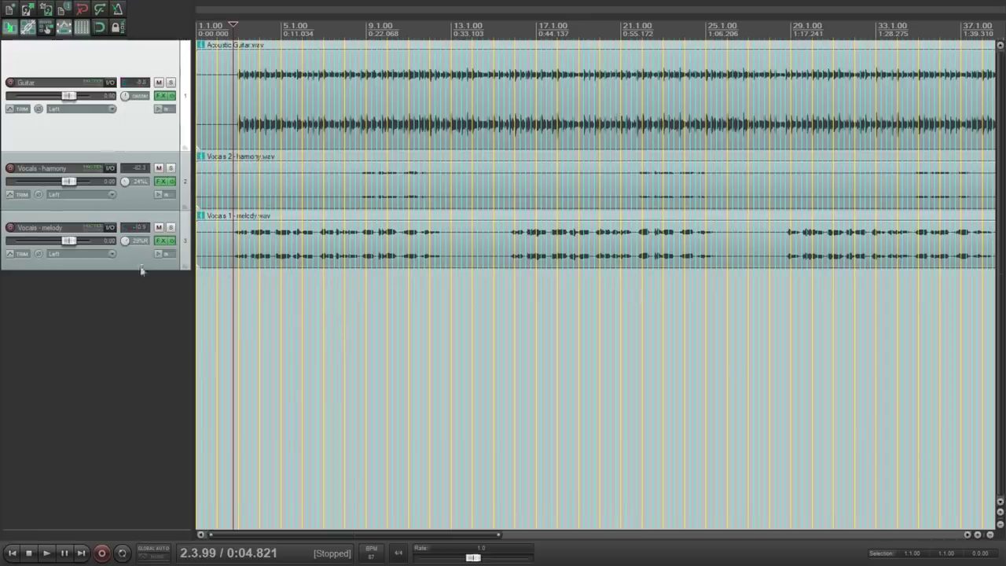
- Add the Band-in-a-Box DAW Plugin instrument to the effects chain of the "Vocals - melody" track
click(160, 243)
click(412, 426)
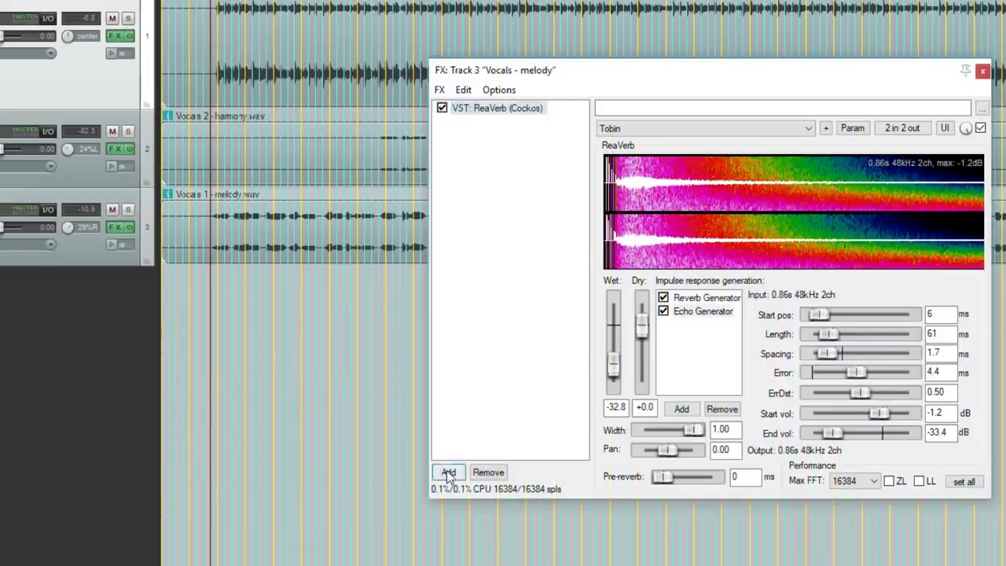
click(260, 395)
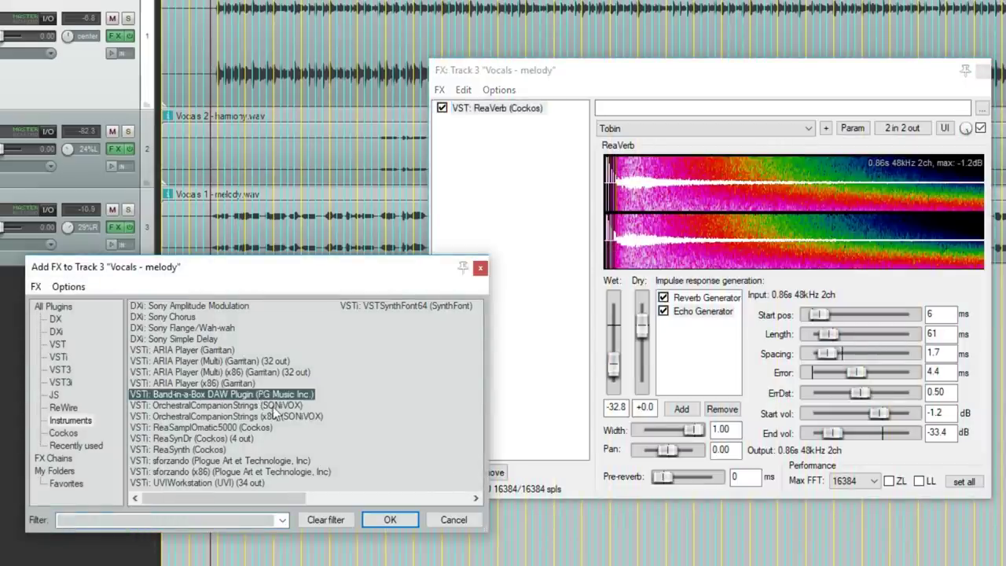
click(383, 519)
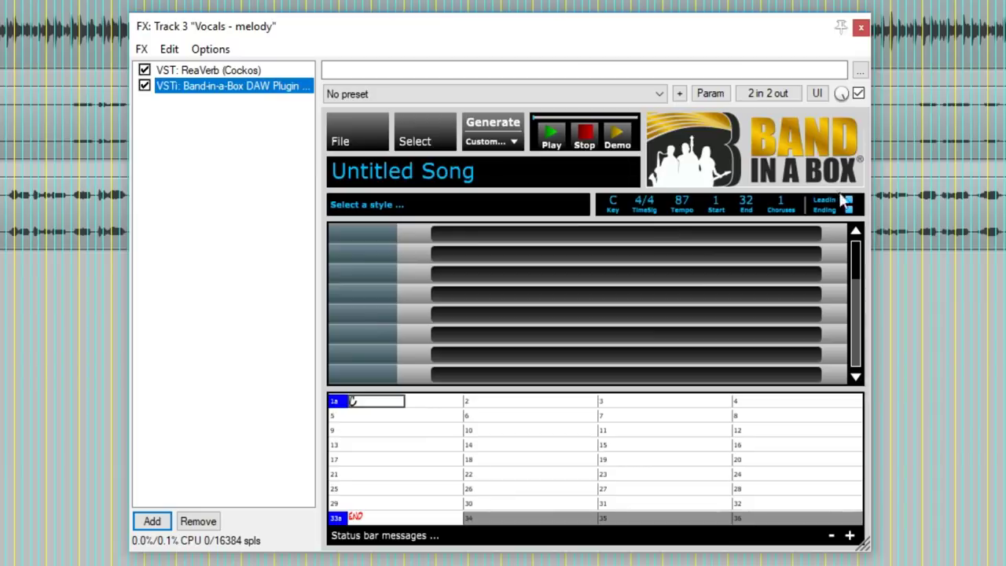
- Enter the chords C, Em, F, C and C7 across bars 1 to 4 of the plugin's chord sheet
click(370, 408)
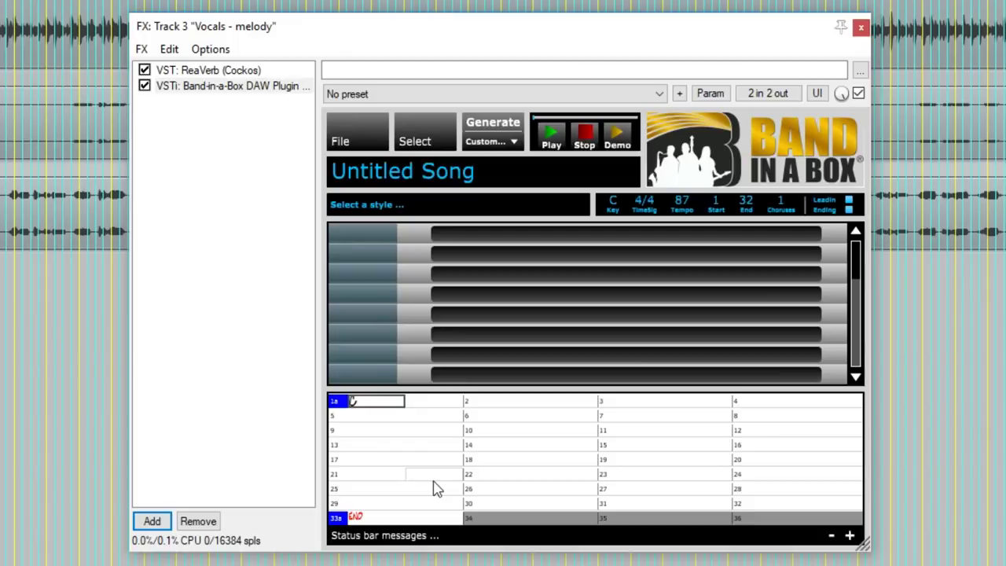
key(Return)
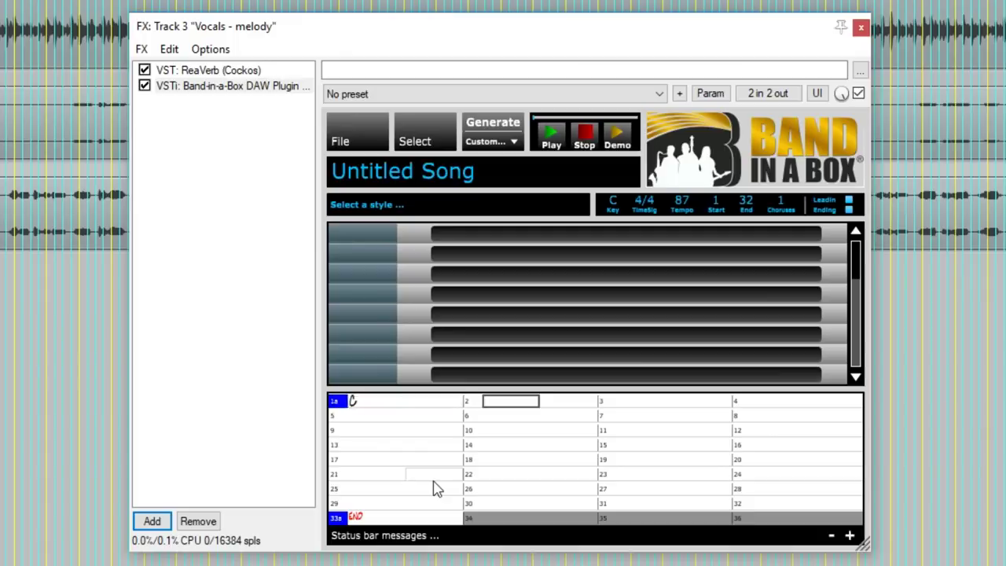
key(Return)
key(Return)
key(Return)
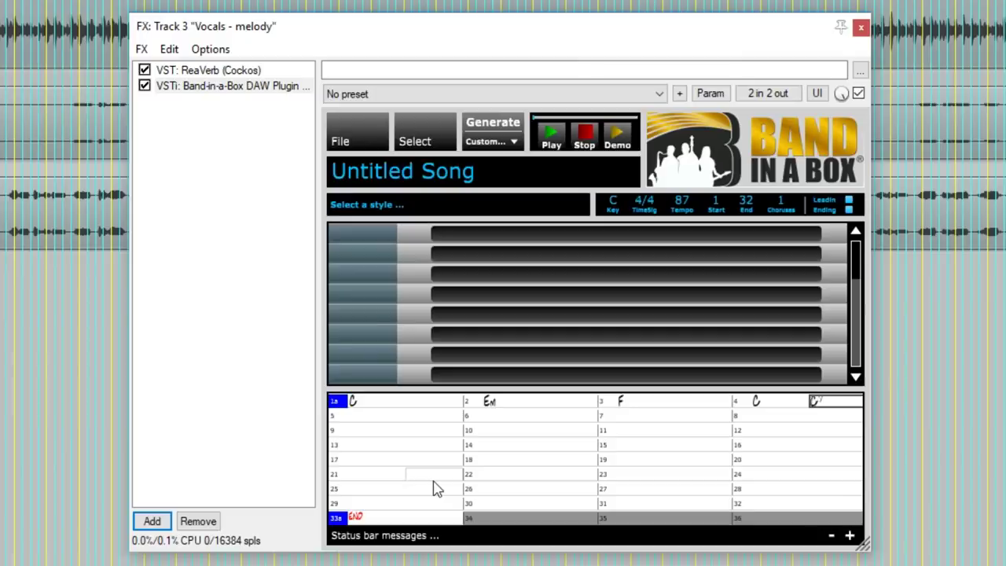
key(Return)
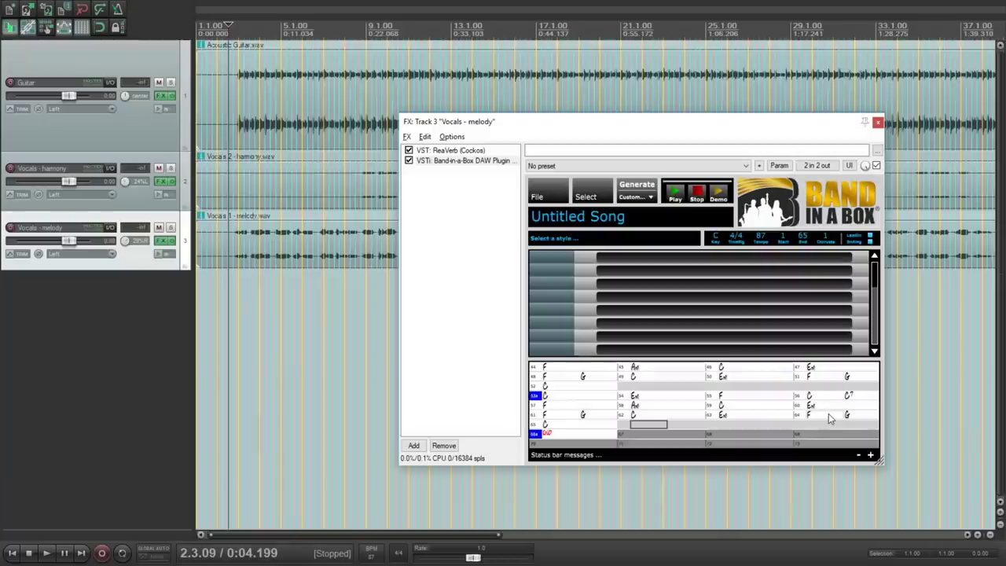
- Complete the chord sheet through bar 65 and enter a closing C chord on ending bar 66
key(Return)
key(Return)
key(Return)
key(Return)
key(Return)
key(Return)
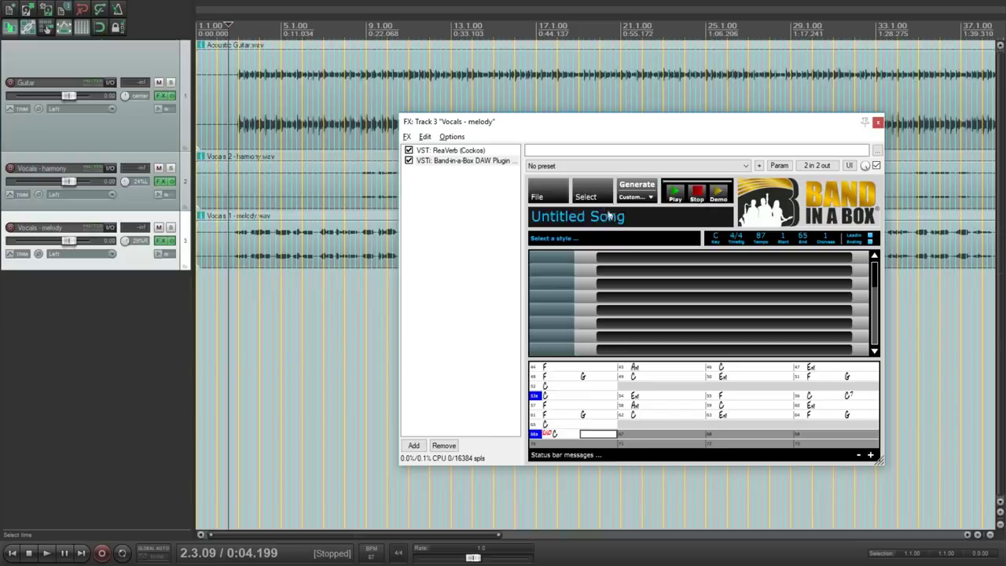
- Open the plugin's style picker and filter the styles by tempo 85, Ev8 feel and the text "americana"
click(587, 200)
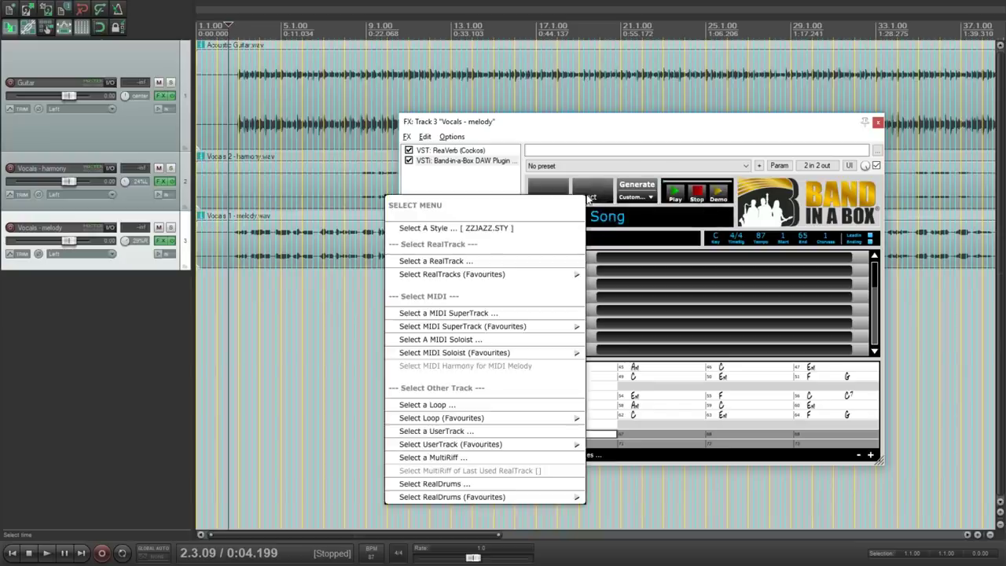
click(485, 228)
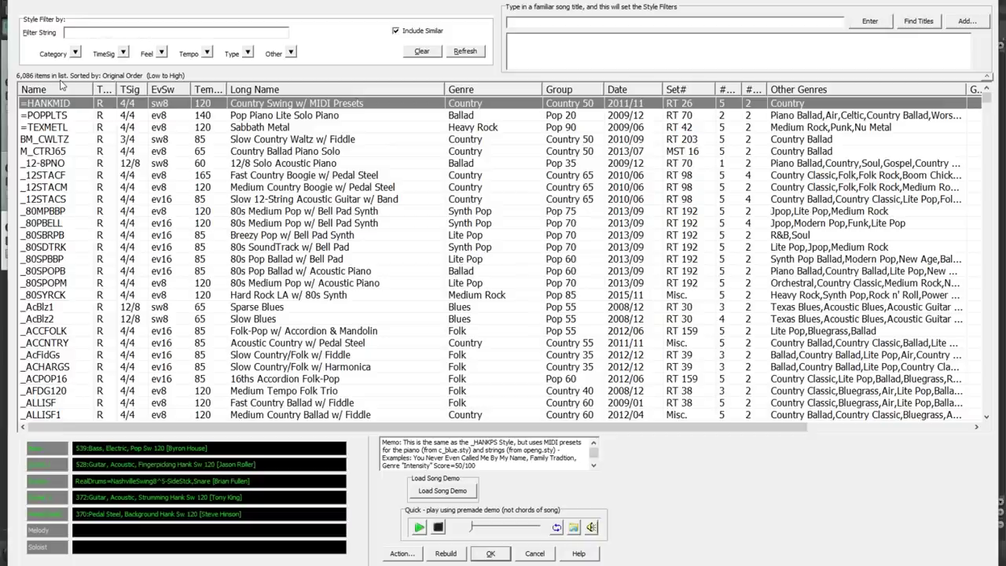
click(206, 53)
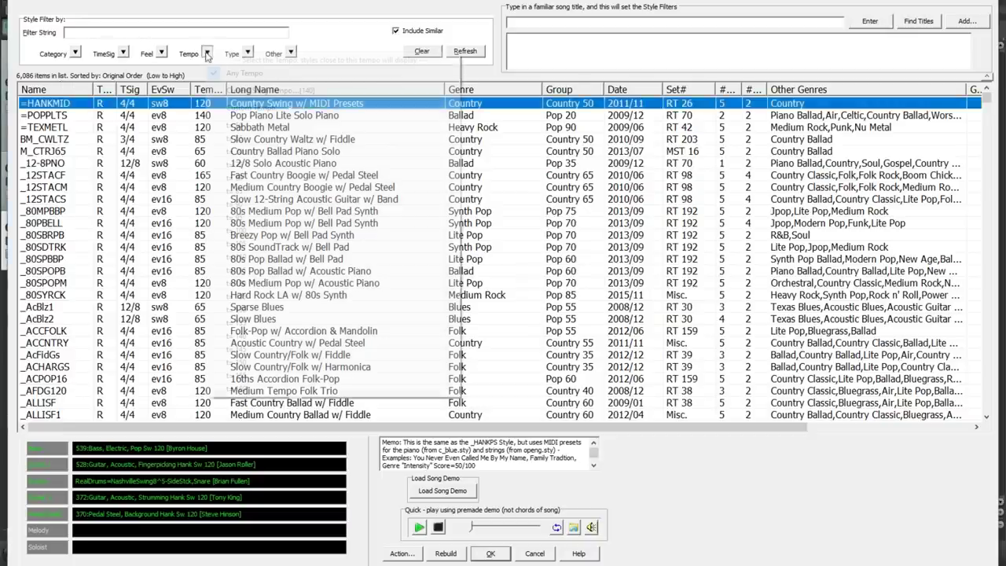
click(242, 192)
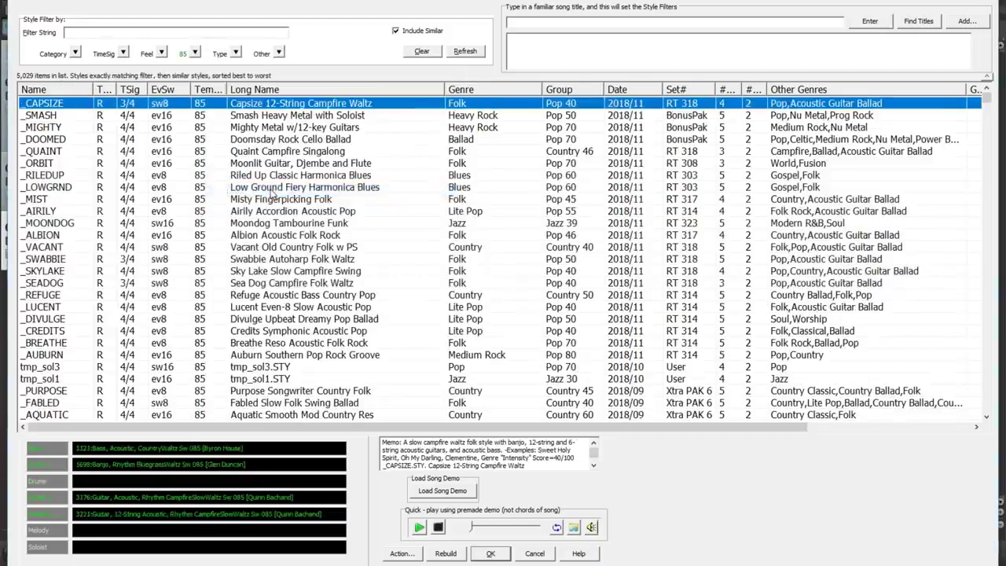
click(163, 55)
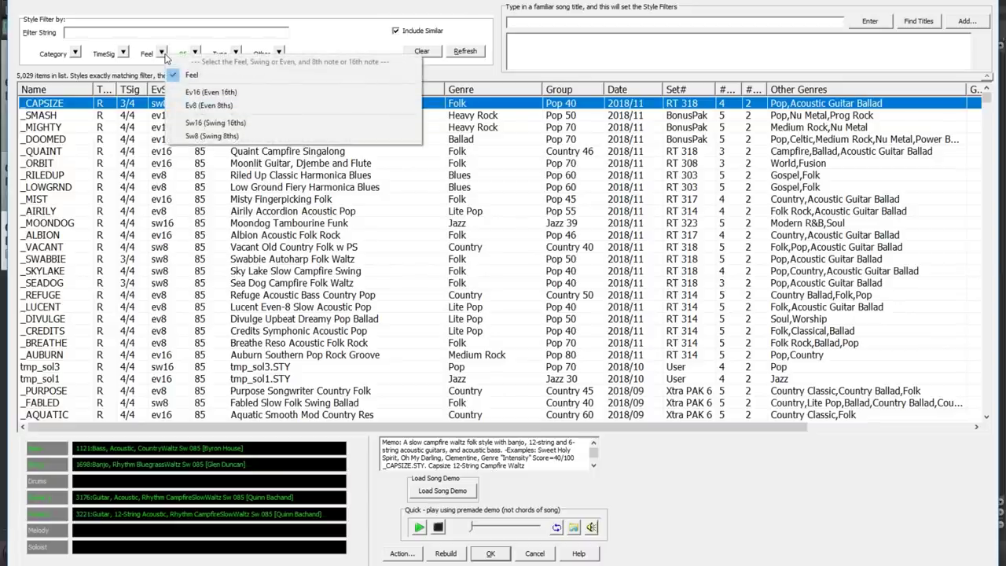
click(219, 105)
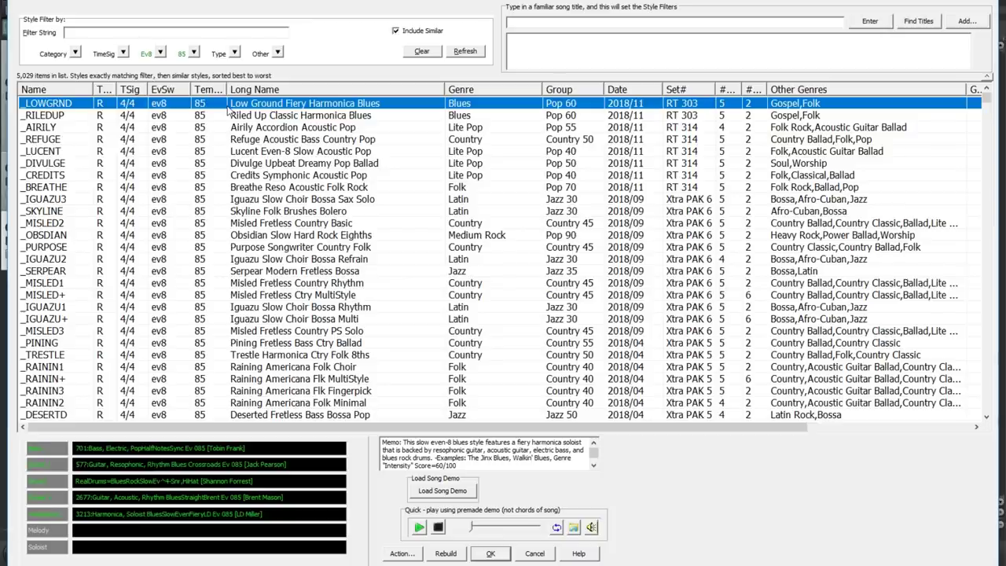
click(84, 31)
text(americana)
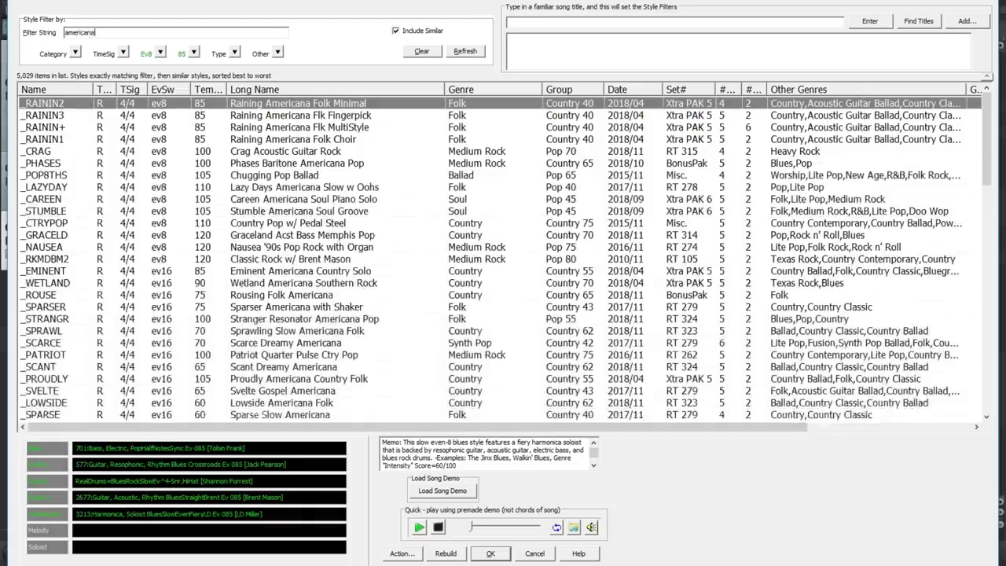
- Audition Rousing Folk Americana, Wetland Americana Southern Rock, Raining Americana Folk Choir, Scarce Dreamy Americana and Roanoke Mountain Americana Trio
click(293, 225)
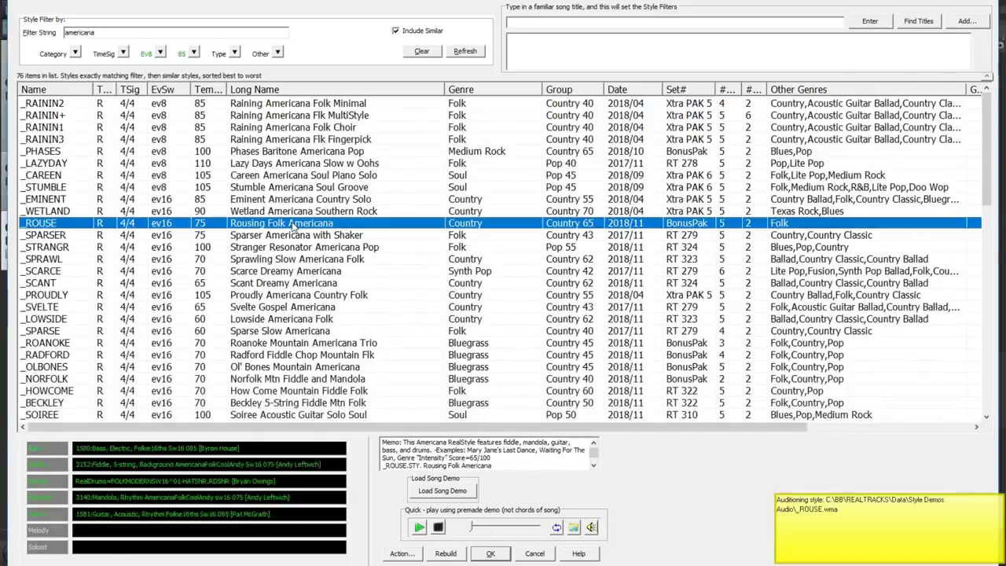
click(305, 213)
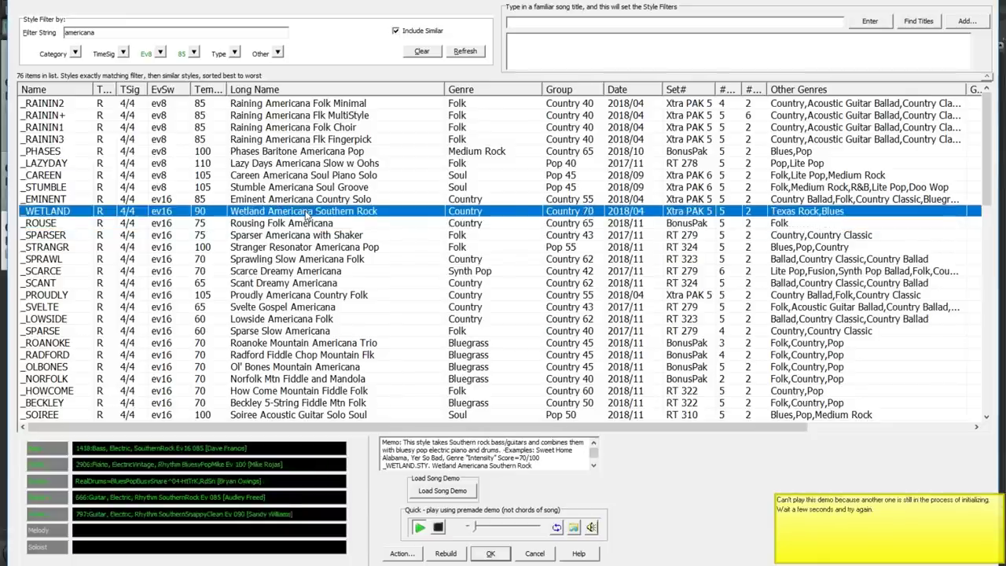
click(297, 131)
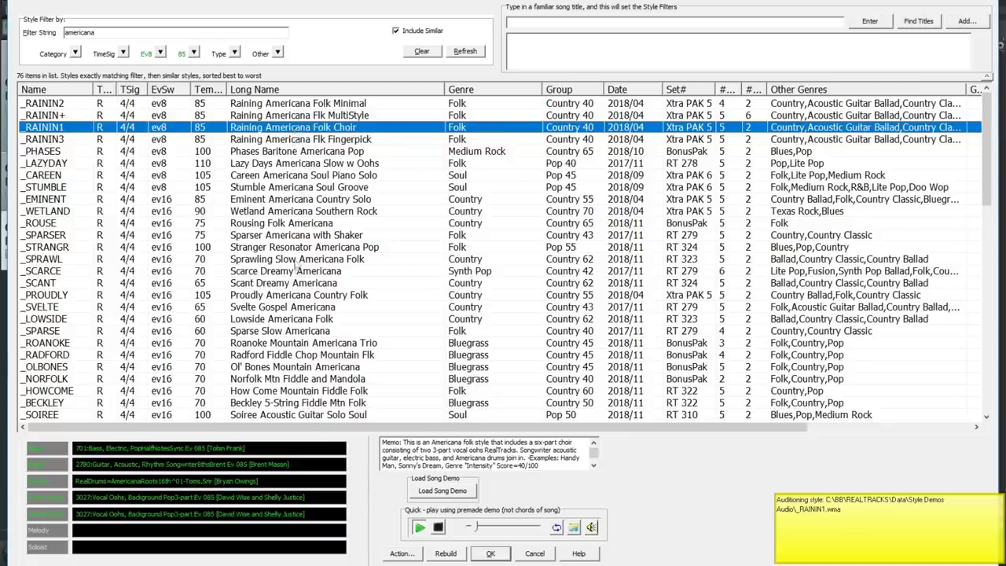
click(318, 272)
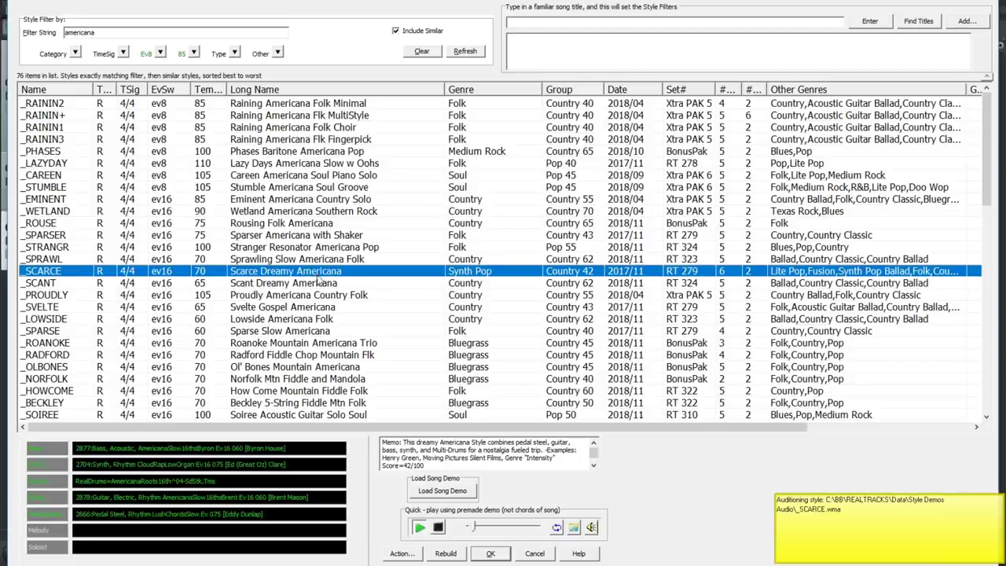
click(316, 347)
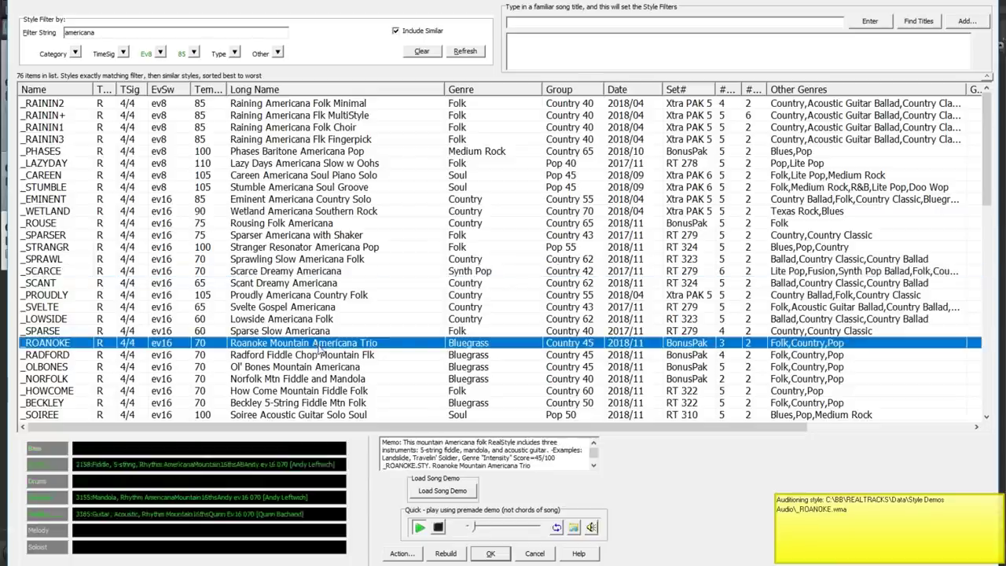
- Load the Ol' Bones Mountain Americana style and generate all of its audio and MIDI tracks
click(311, 369)
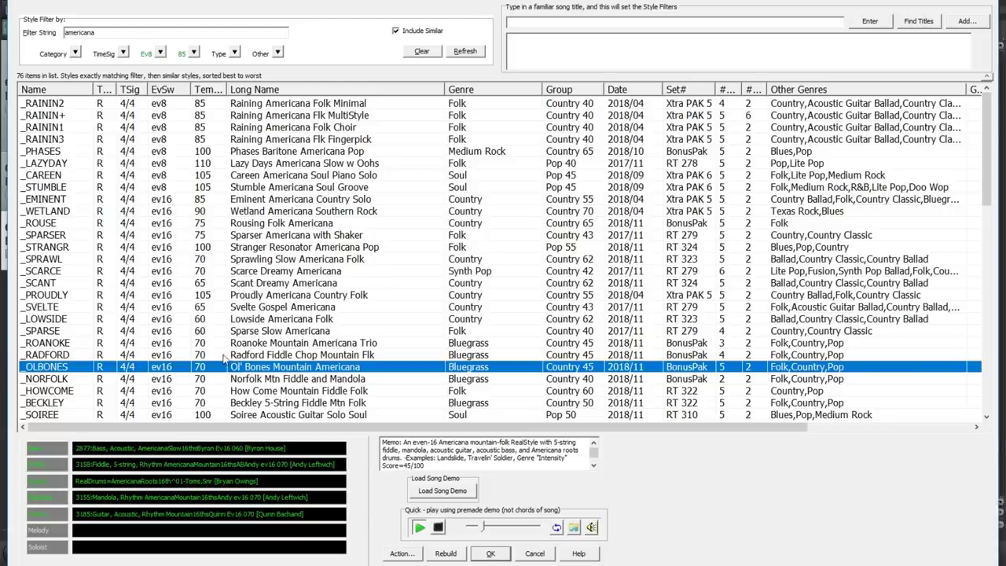
click(491, 554)
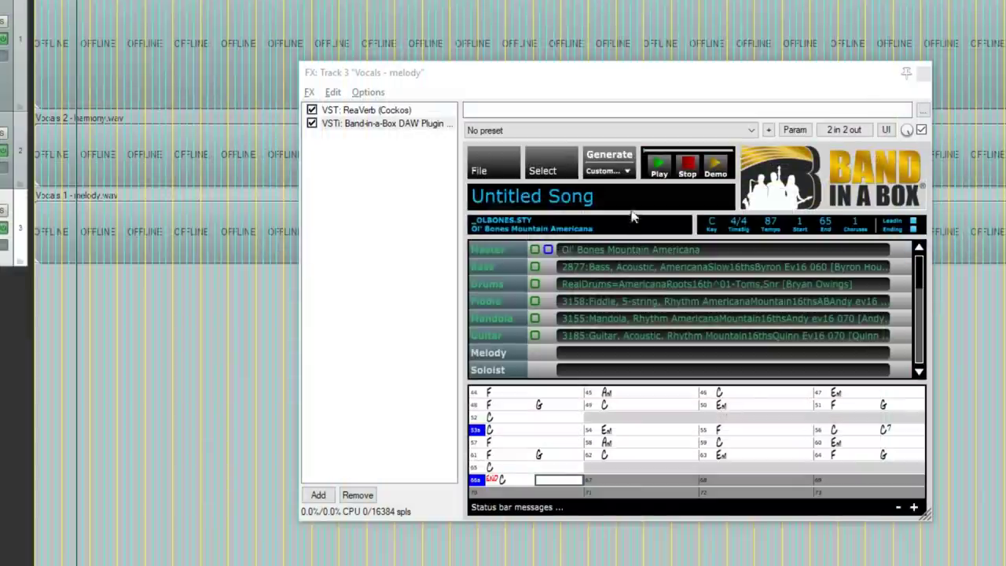
click(629, 176)
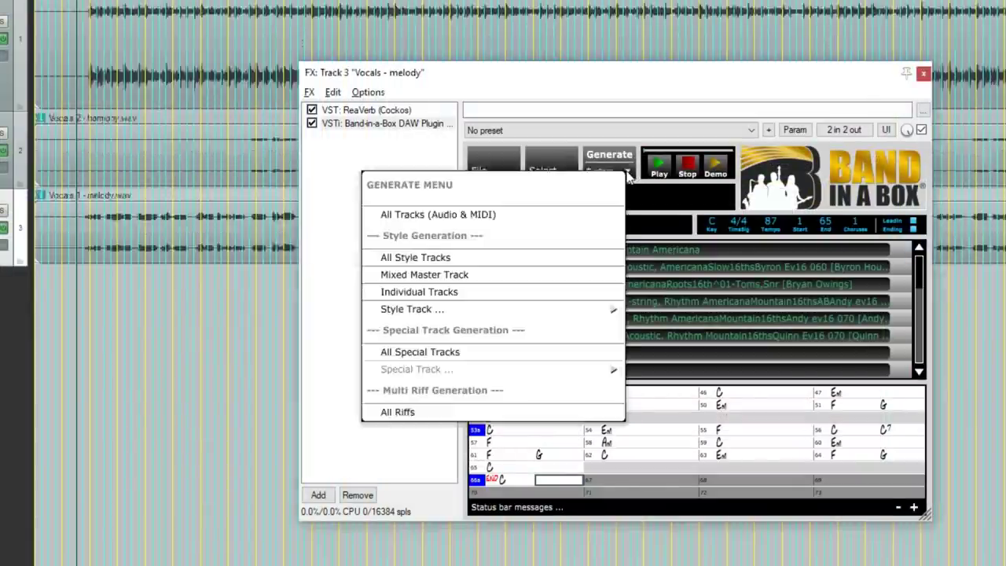
click(486, 217)
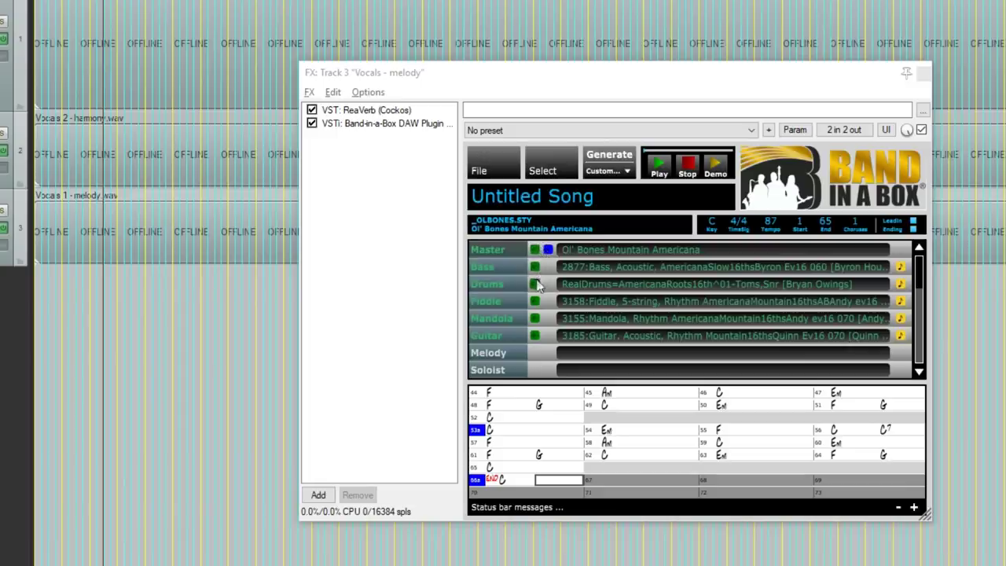
- Place the generated Bass audio on a new track below the melody vocals and undo the insertion
drag(537, 269, 37, 297)
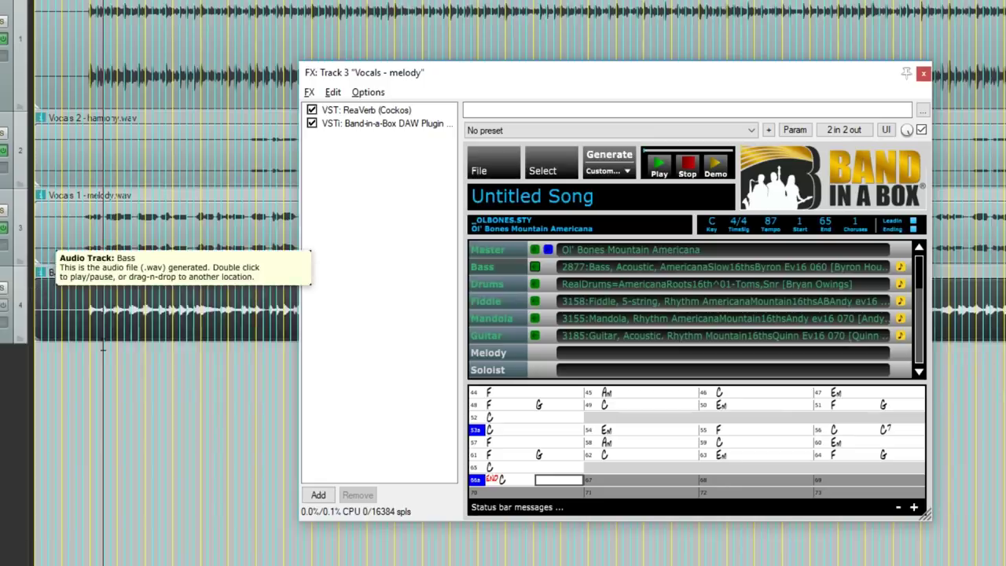
key(ctrl+z)
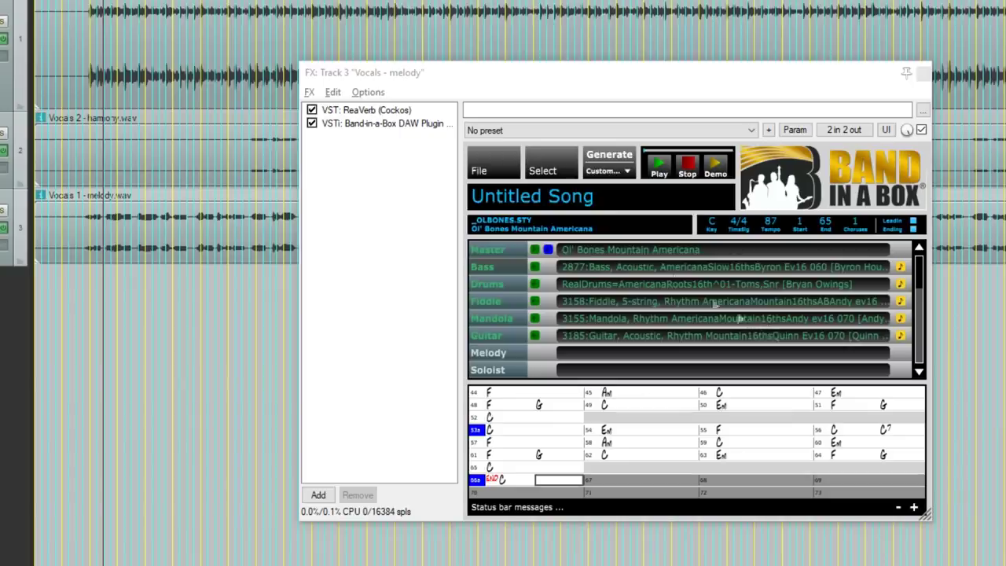
- Insert the Master's individual audio files as separate tracks below the melody vocals and start playback
drag(548, 255, 37, 298)
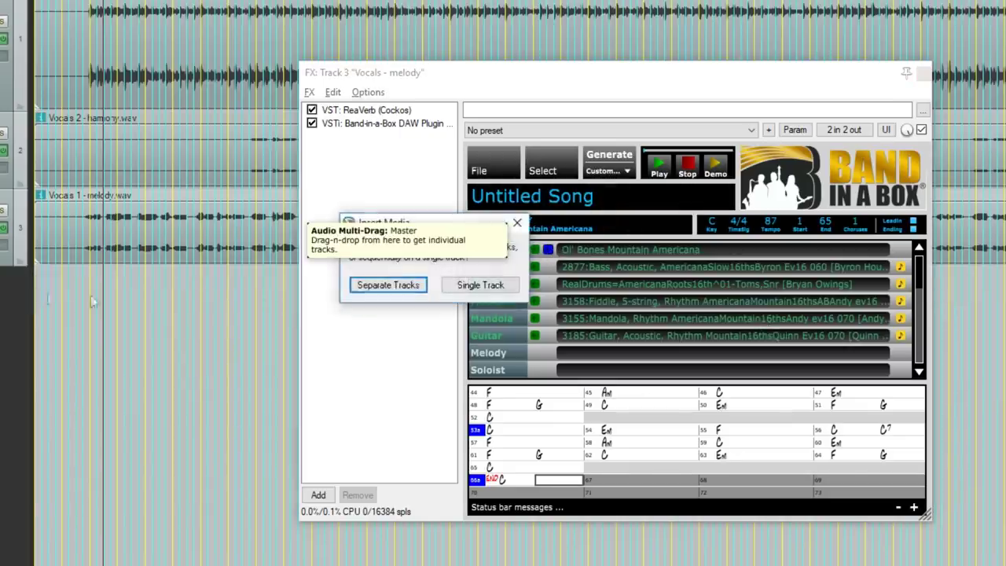
click(376, 286)
key(space)
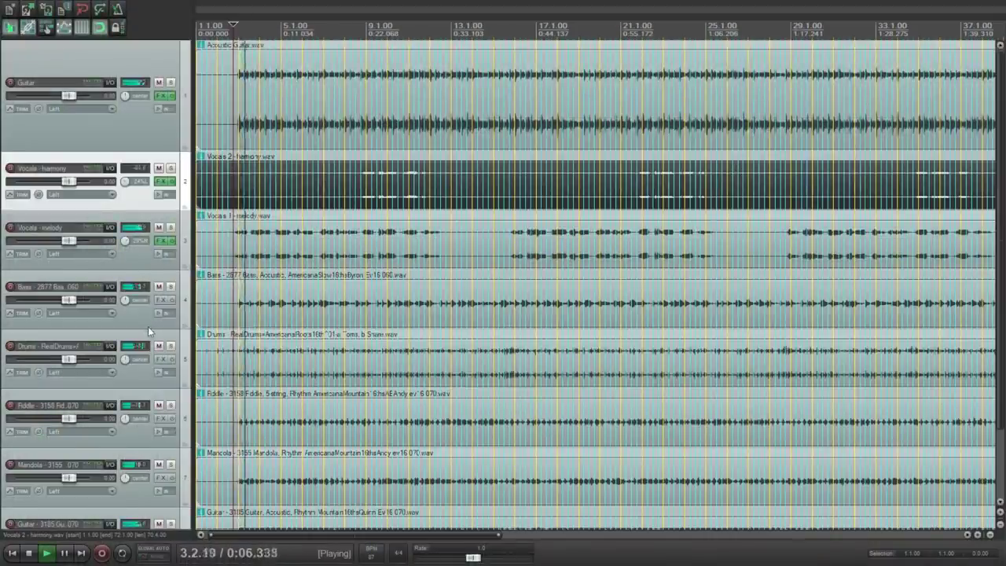
- Reduce the heights of the Bass and Mandola tracks and mute the original recorded Guitar track
drag(148, 326, 147, 308)
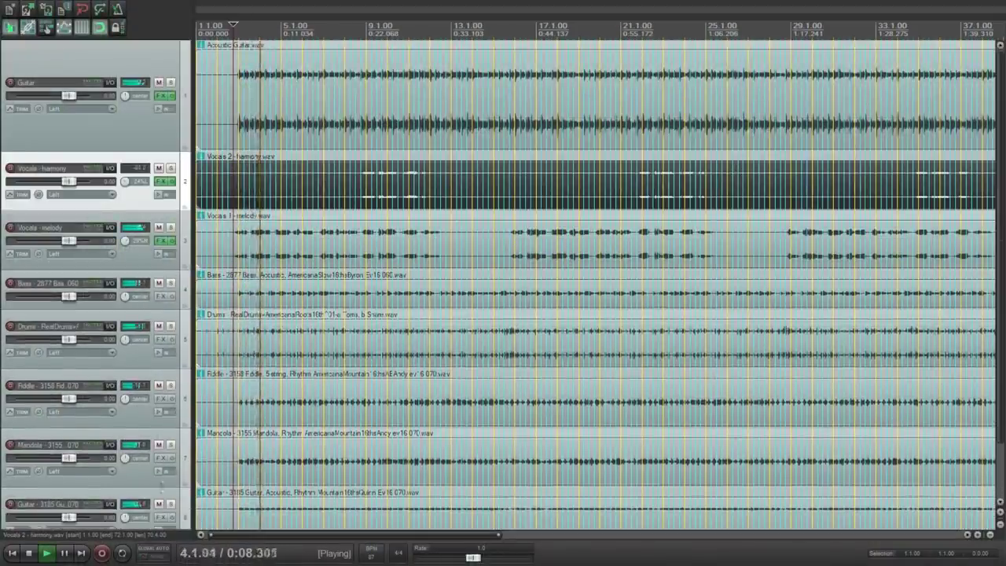
drag(157, 502, 163, 475)
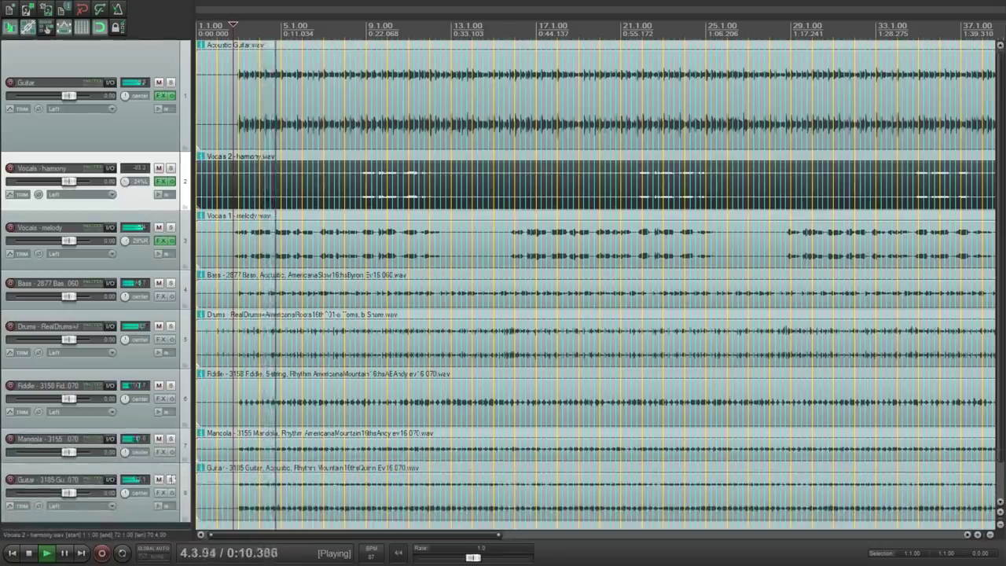
click(159, 82)
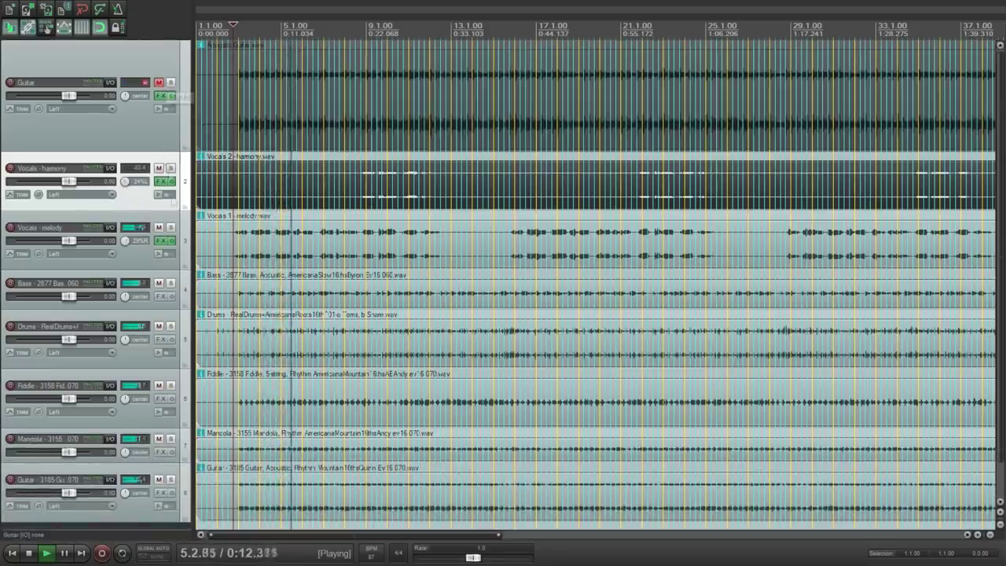
- Solo and unsolo the generated acoustic Guitar, Mandola, Fiddle and Drums tracks one at a time during playback
scroll(157, 418, down, 1)
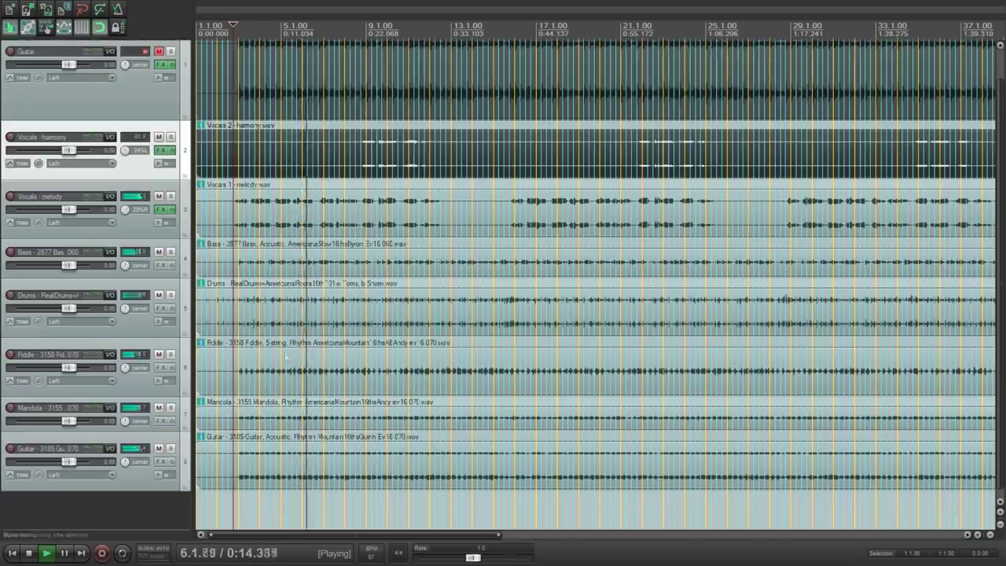
click(171, 449)
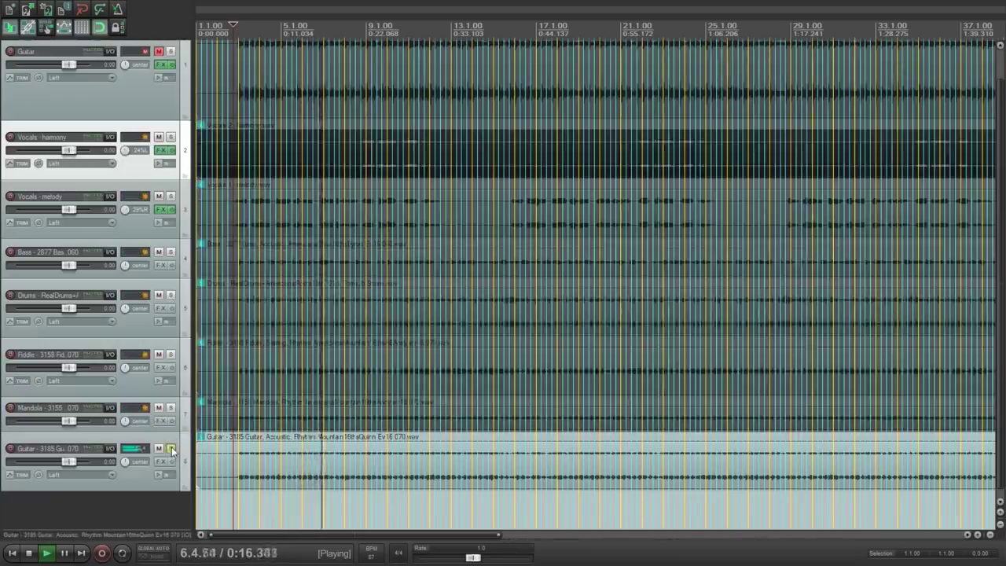
click(171, 449)
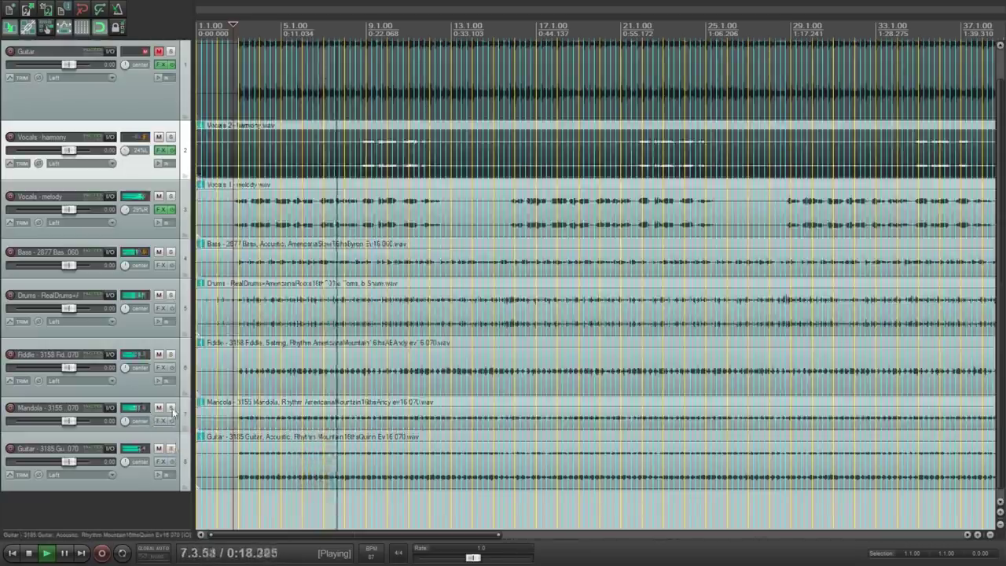
click(172, 407)
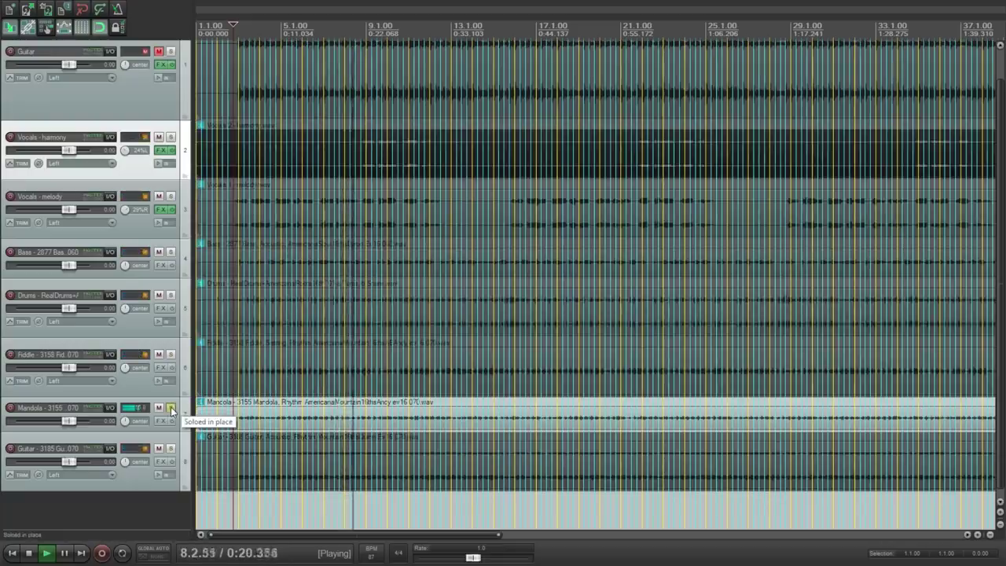
click(171, 407)
click(172, 356)
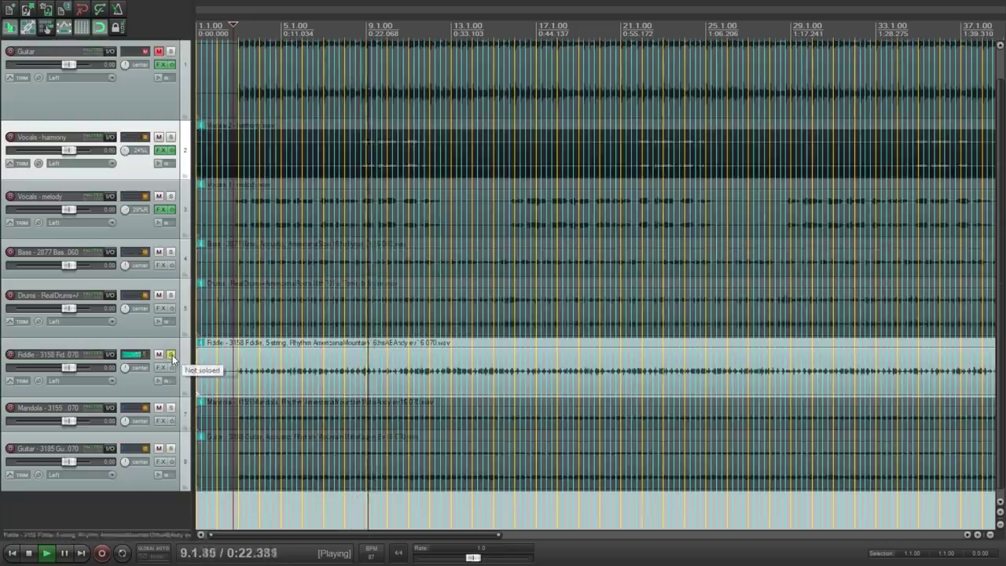
click(172, 357)
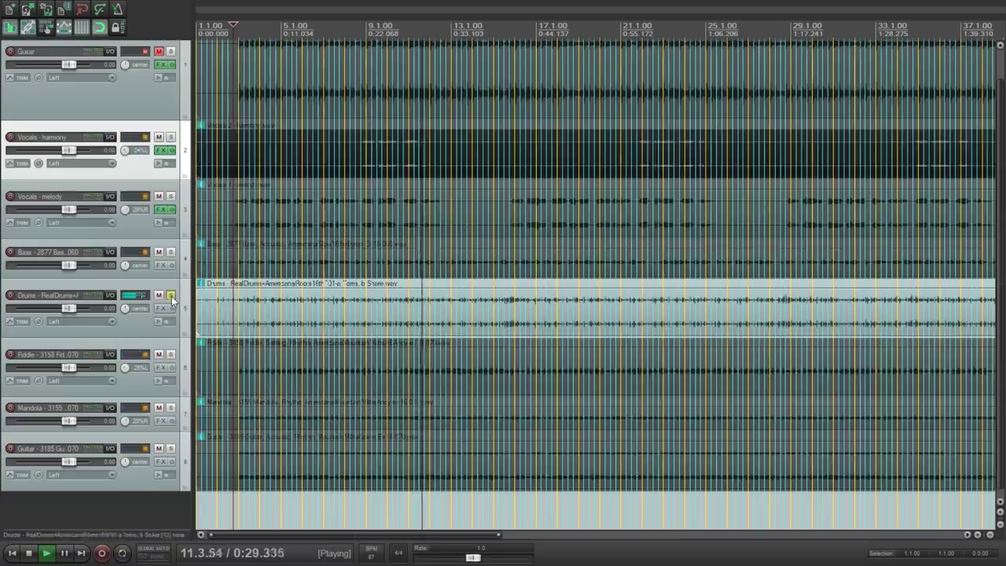
click(171, 295)
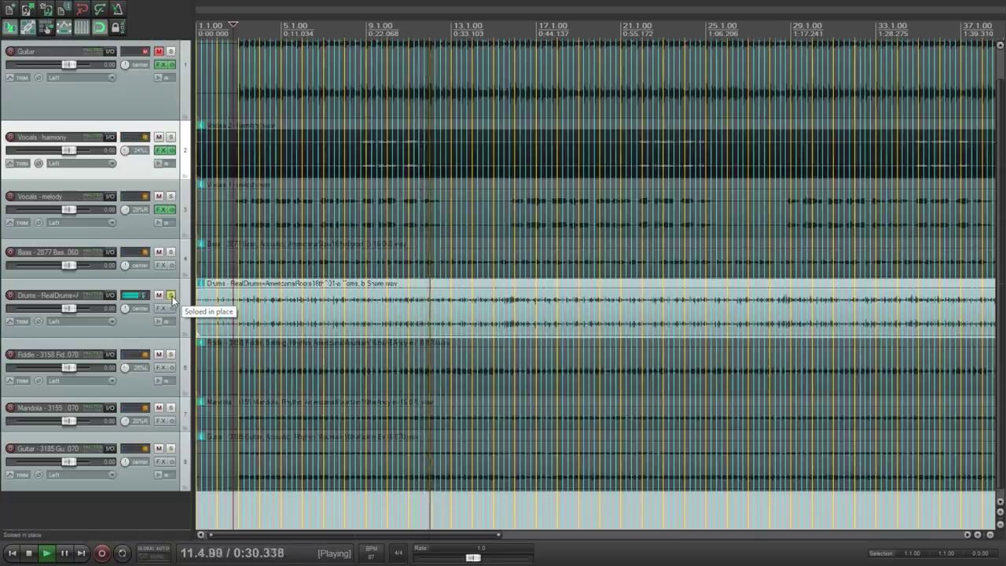
click(172, 296)
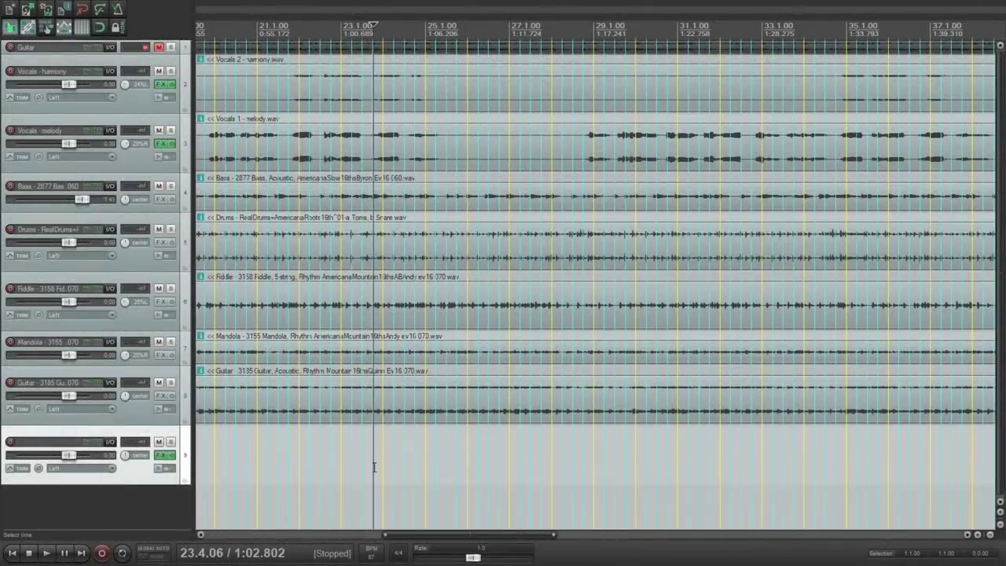
- Play the instrumental break from bar 23, and select bars 10 to 13 in the chord sheet of the melody vocals track's Band-in-a-Box plugin
key(space)
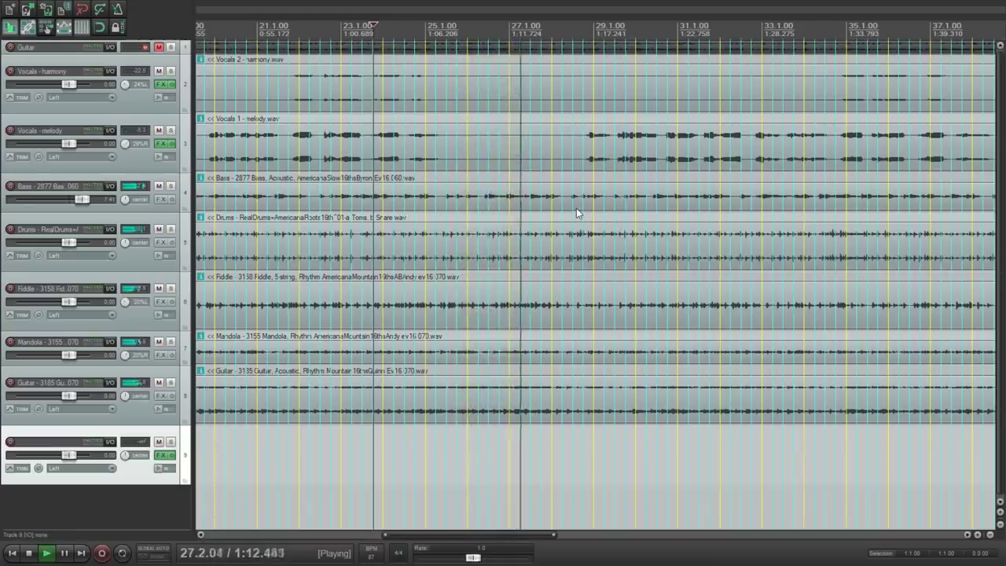
key(space)
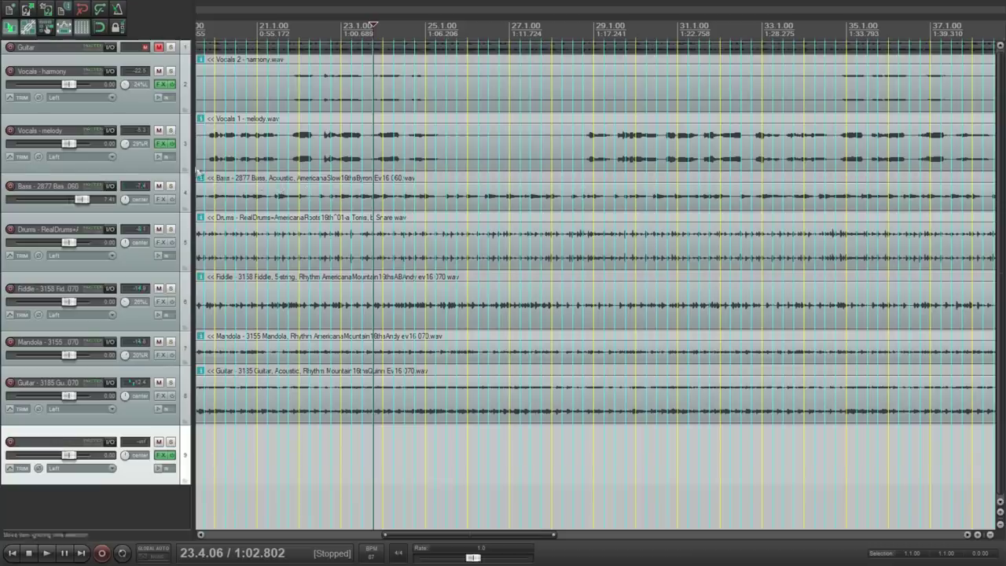
click(166, 145)
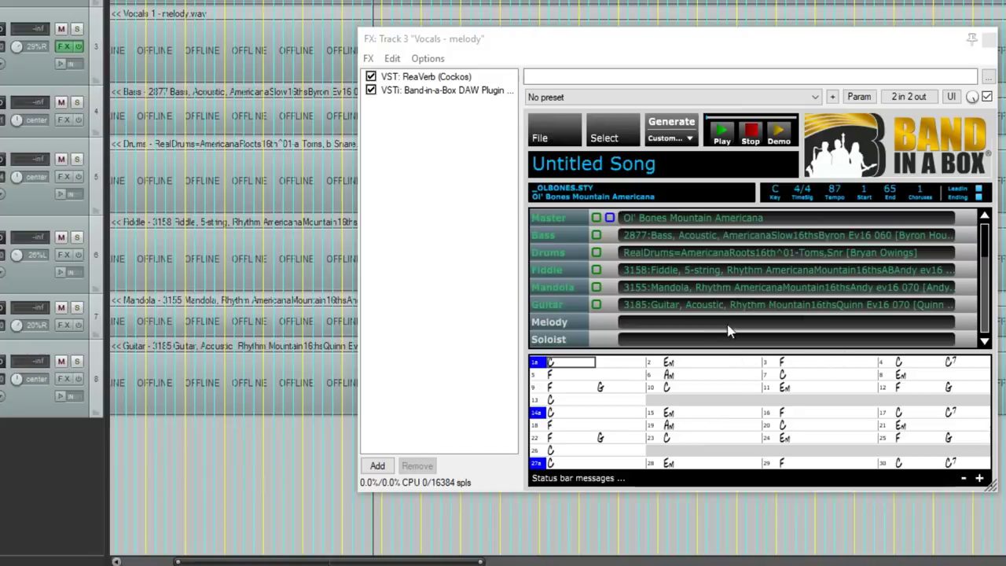
drag(685, 386, 637, 405)
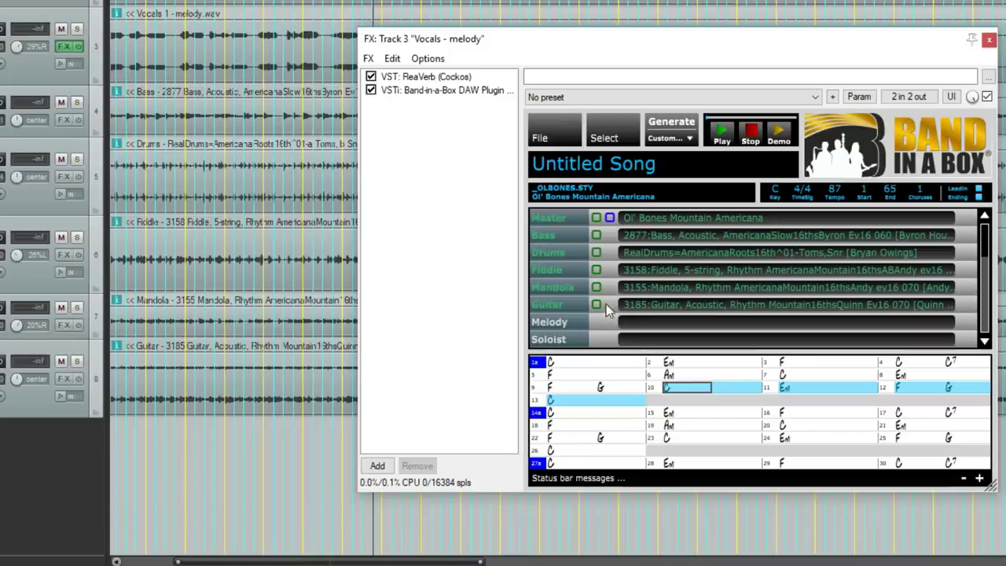
- Open the MultiRiff RealTracks selection, browse the list and filter it by the artist Brent Mason
click(604, 135)
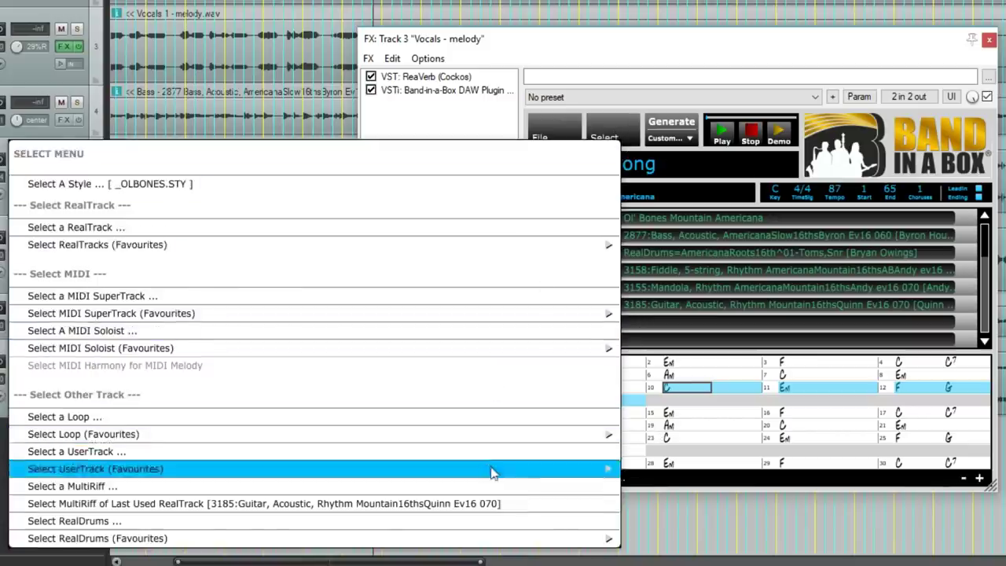
click(586, 489)
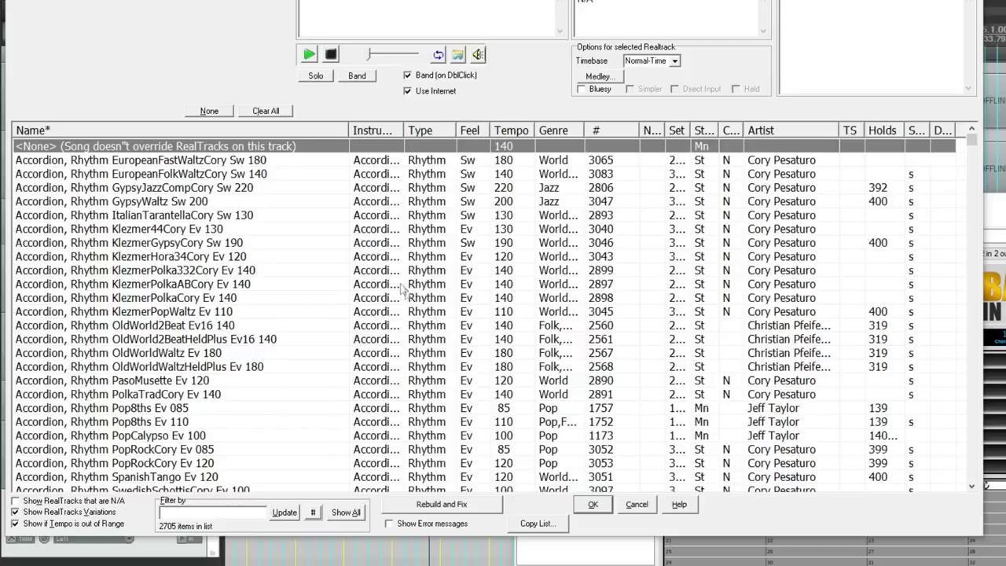
scroll(317, 285, down, 5)
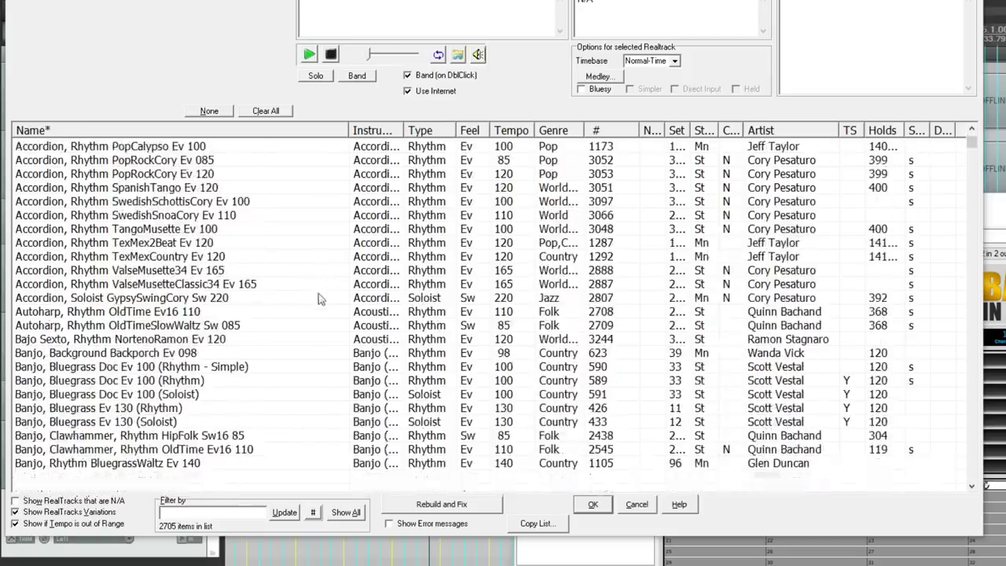
scroll(318, 296, down, 20)
scroll(322, 318, down, 20)
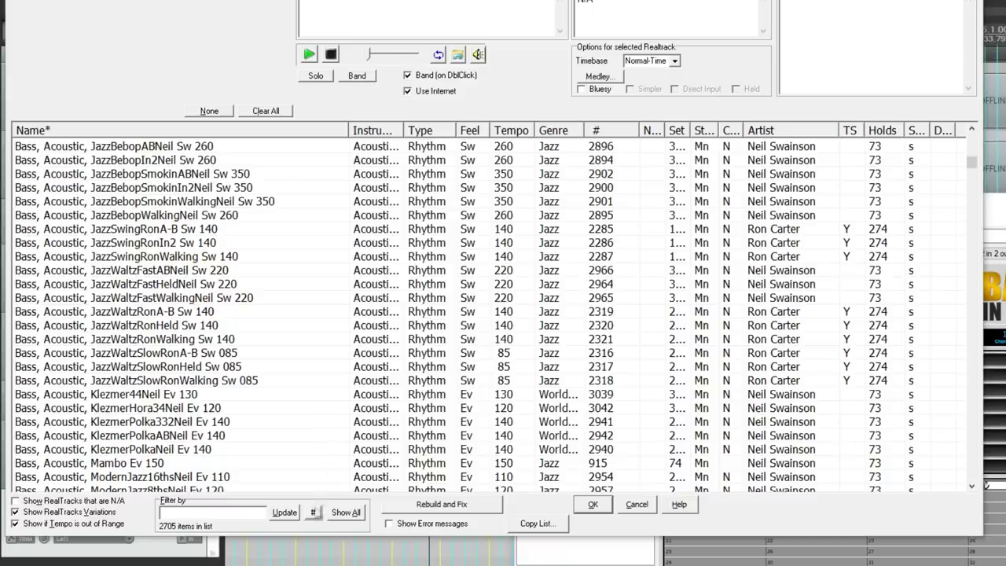
click(312, 513)
mouse_move(314, 475)
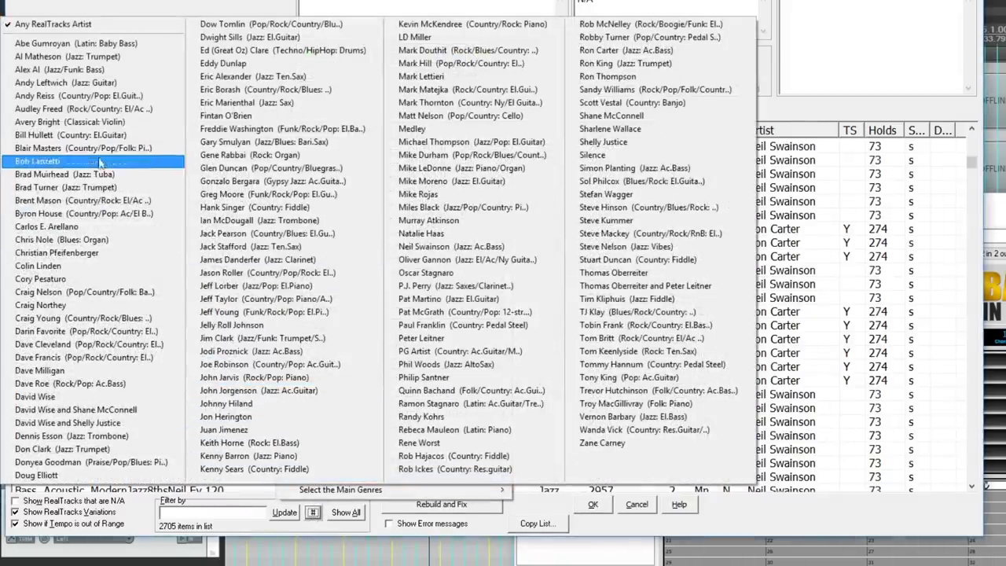
click(100, 204)
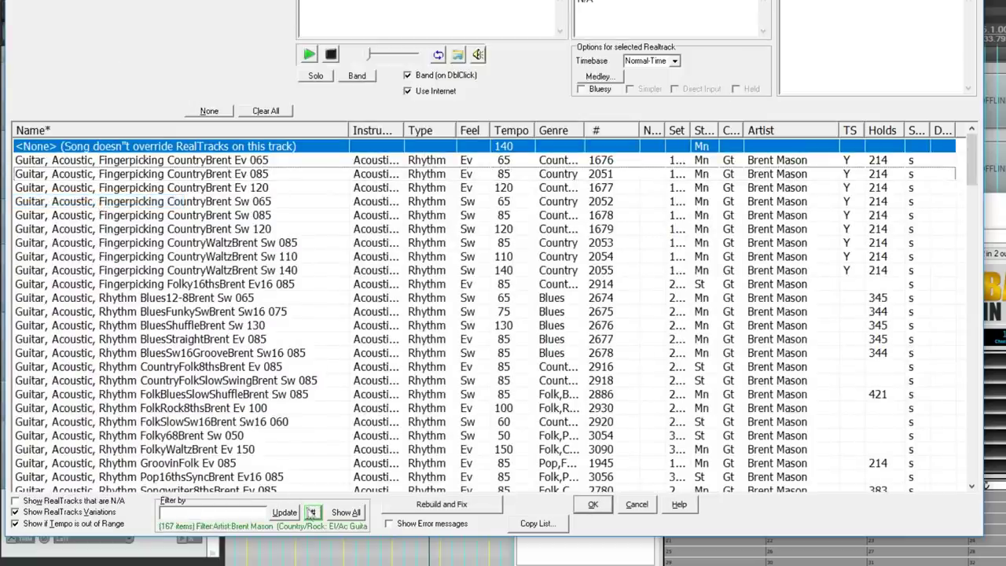
- Narrow the RealTracks list to the Soloist type and filter it by the text "acoustic"
click(312, 512)
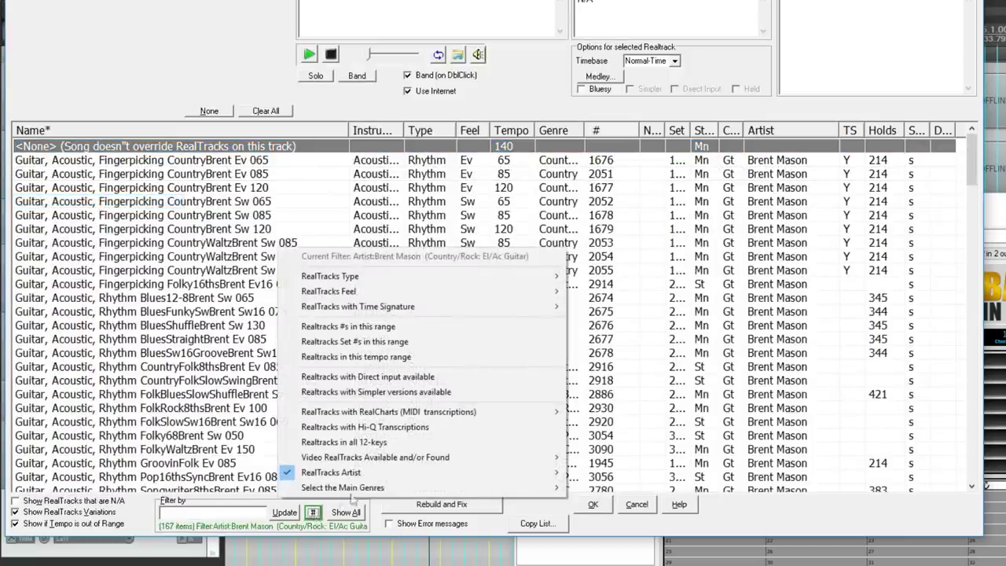
mouse_move(530, 277)
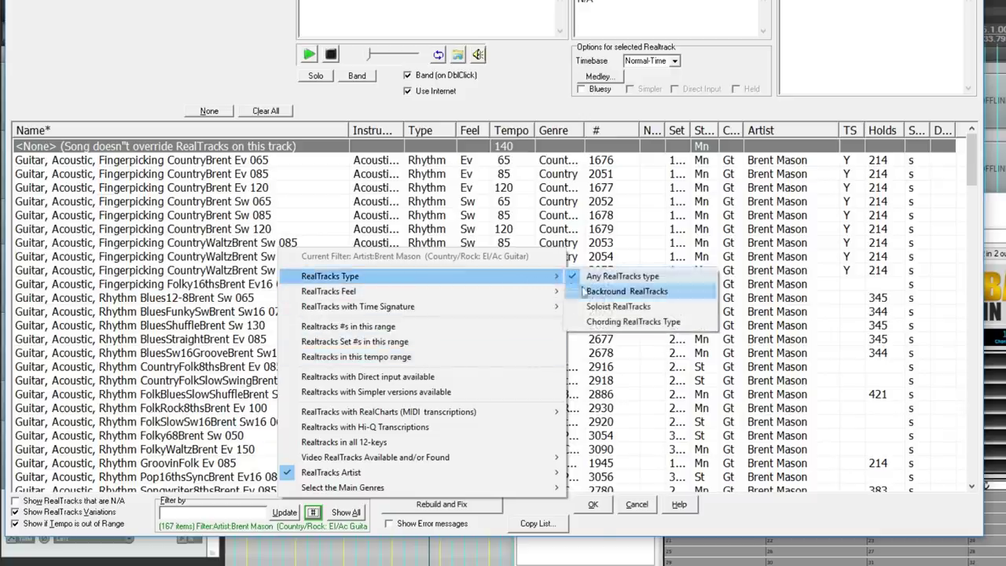
click(607, 306)
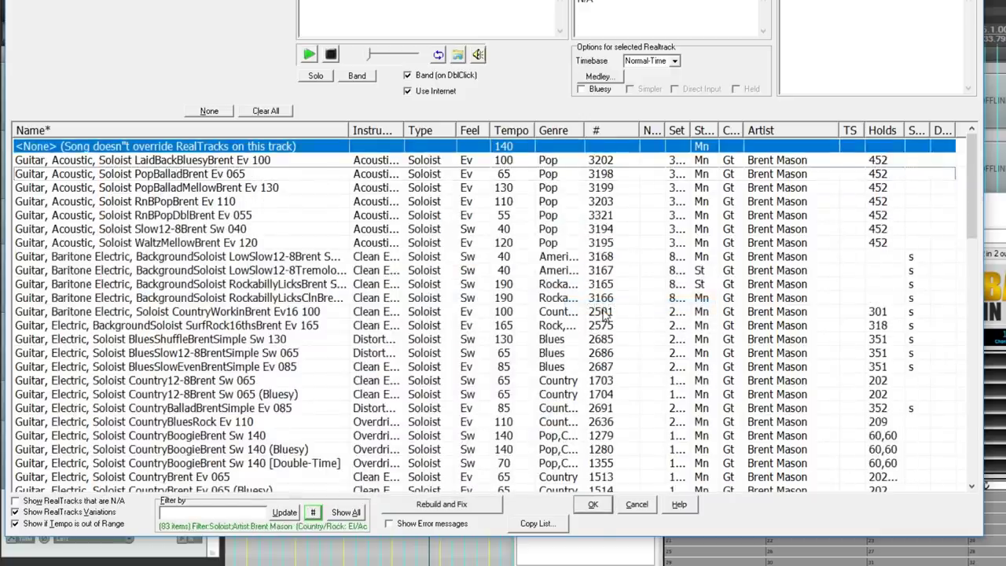
click(228, 511)
text(acoustic)
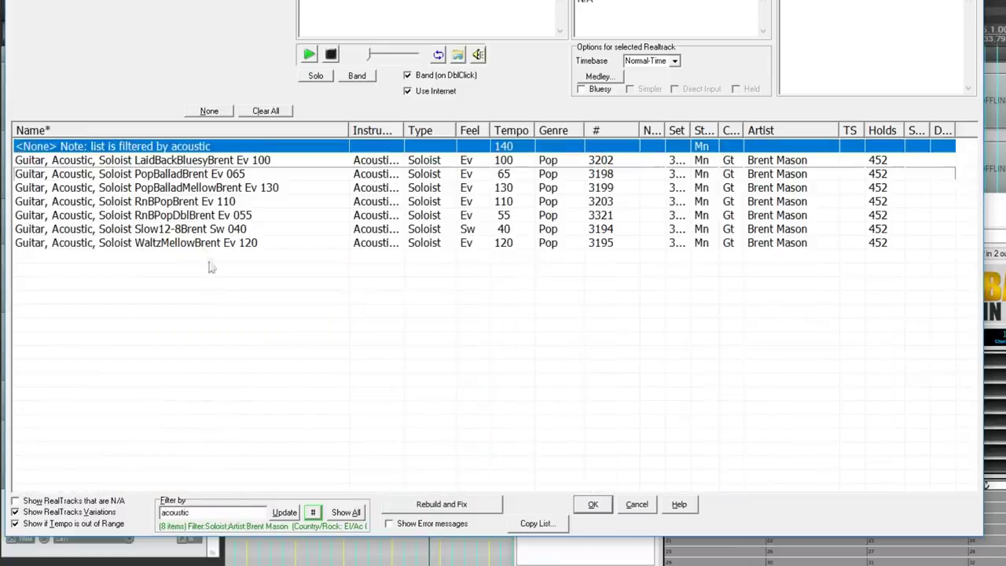
- Choose Guitar, Acoustic, Soloist PopBalladBrent Ev 065 for the MultiRiff and review the plugin's style and riff tracks
click(196, 175)
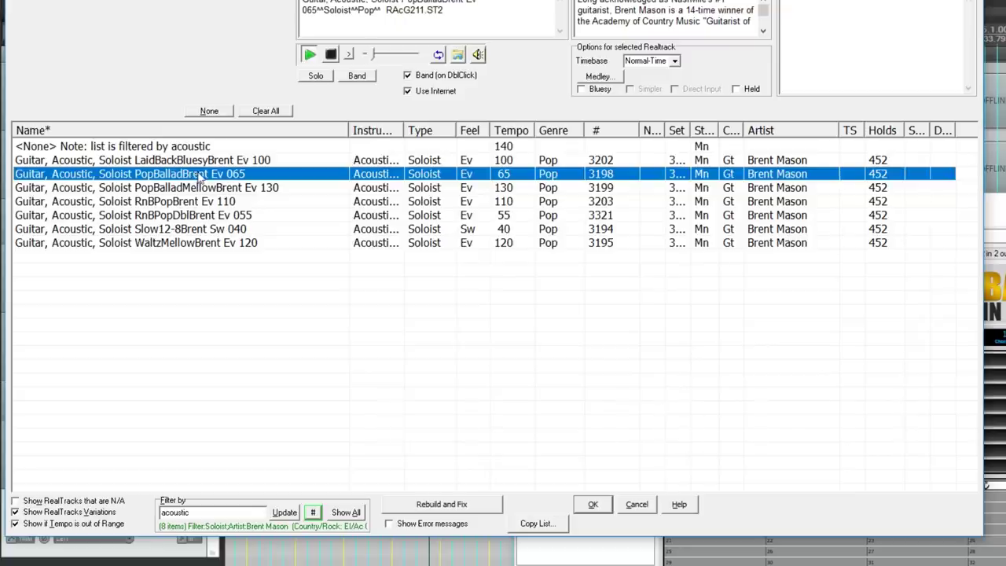
click(594, 505)
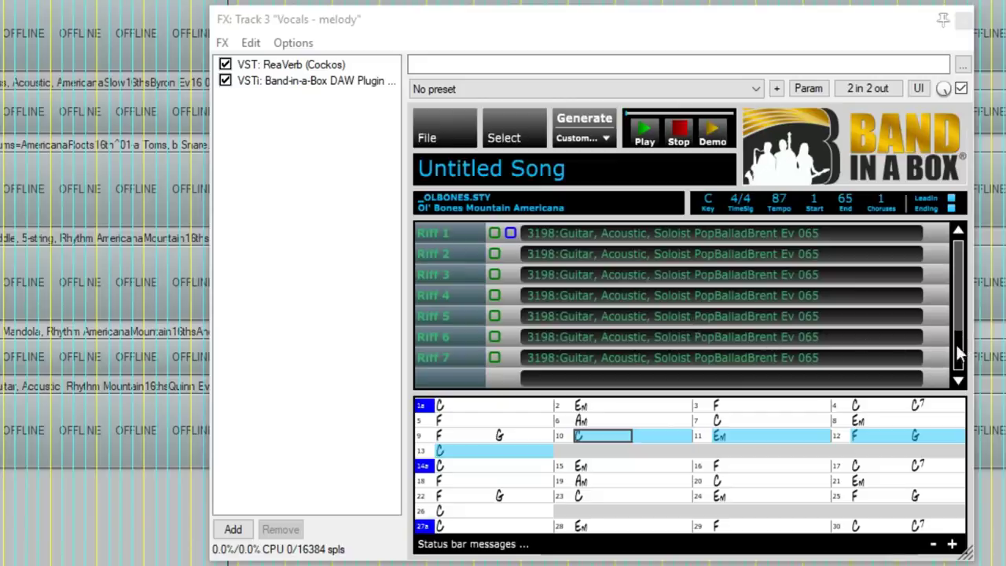
scroll(774, 310, up, 5)
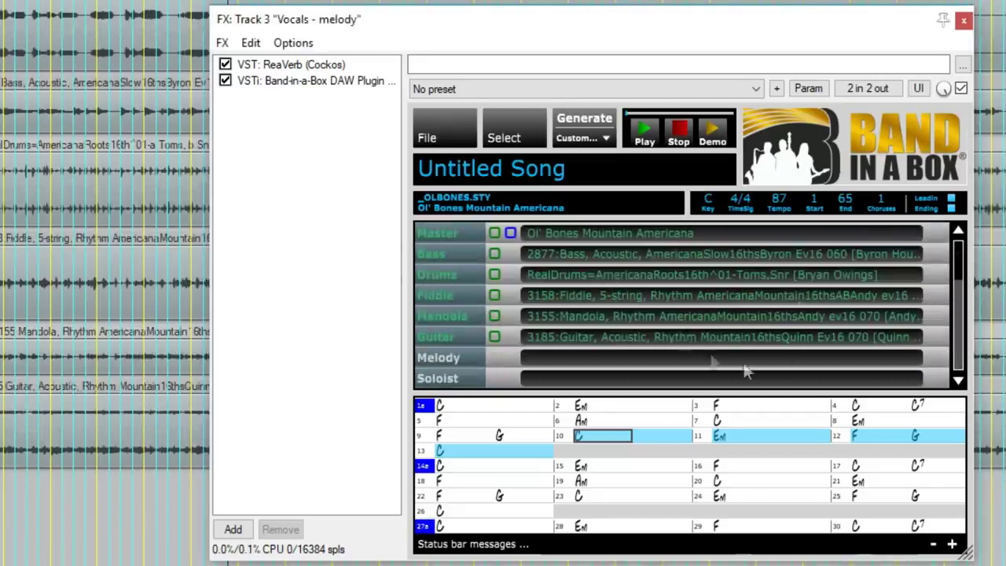
scroll(967, 316, down, 3)
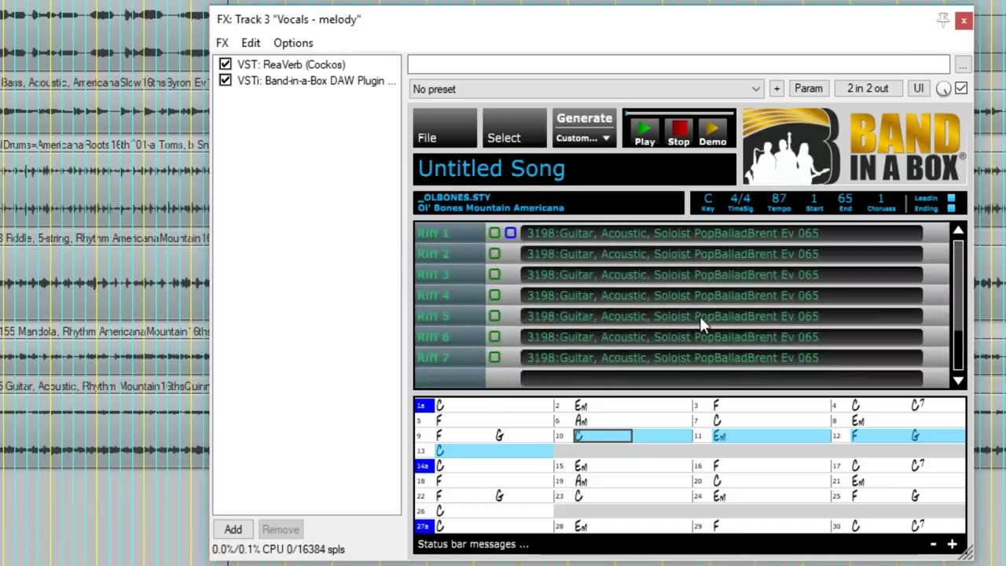
- Generate all riffs of the acoustic guitar soloist for the selected bars
click(613, 445)
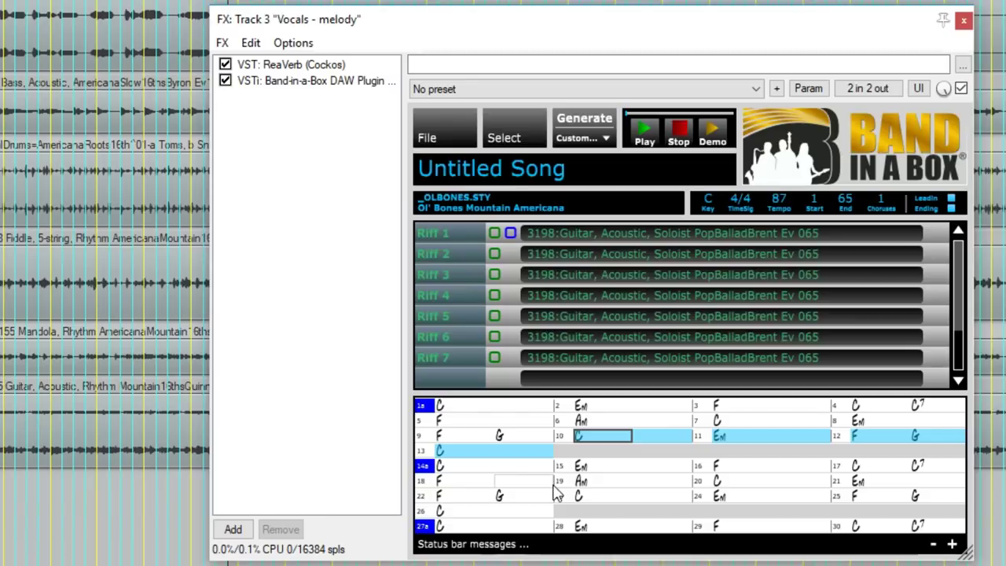
click(606, 140)
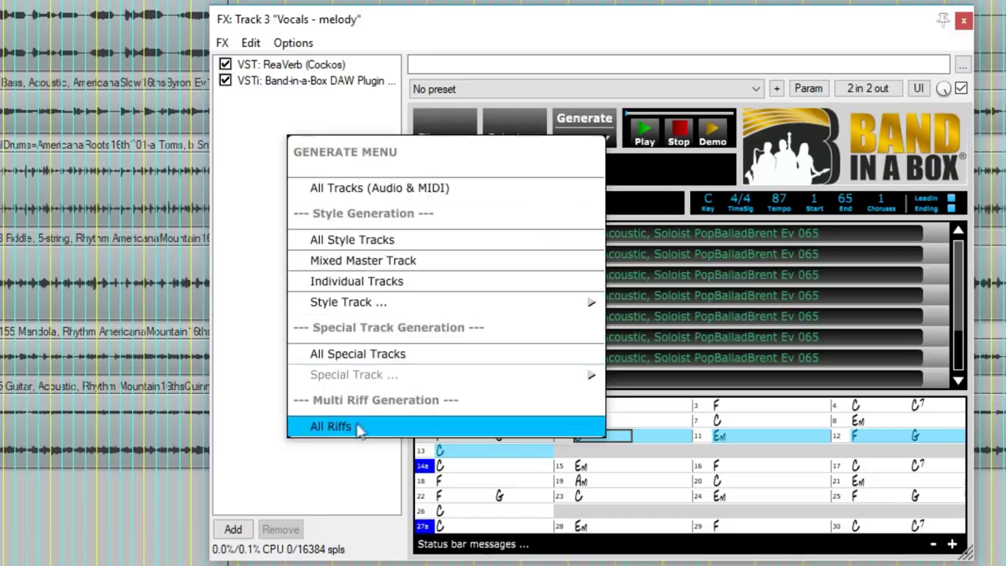
click(441, 428)
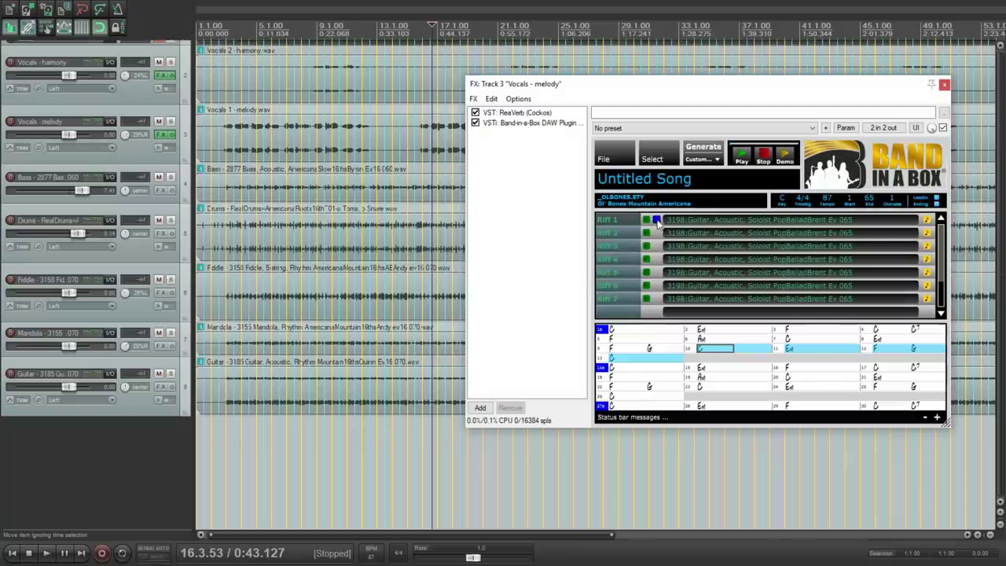
- Insert all seven generated riffs as separate tracks below the acoustic Guitar track and mute Riff 2 through Riff 7
drag(656, 221, 348, 438)
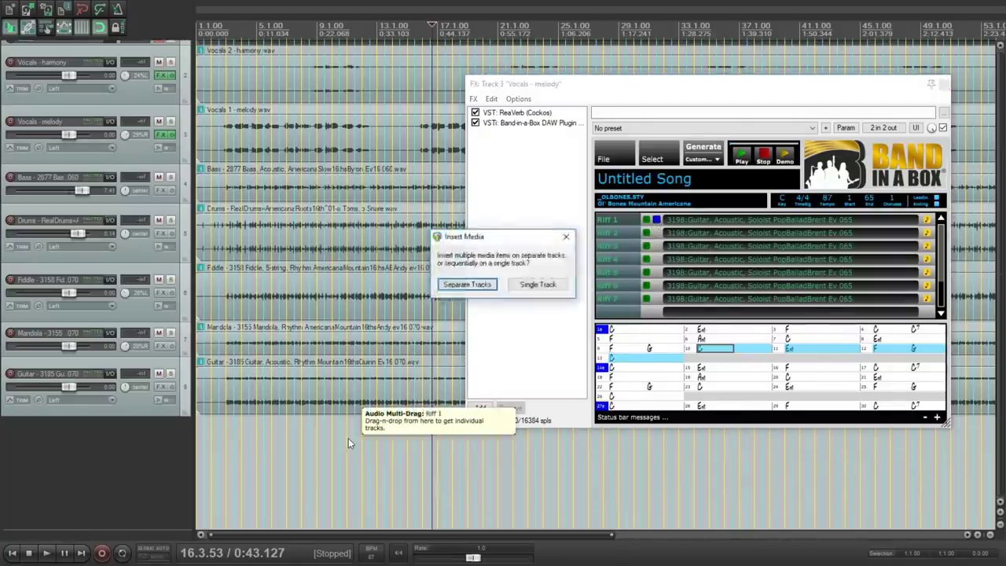
click(463, 283)
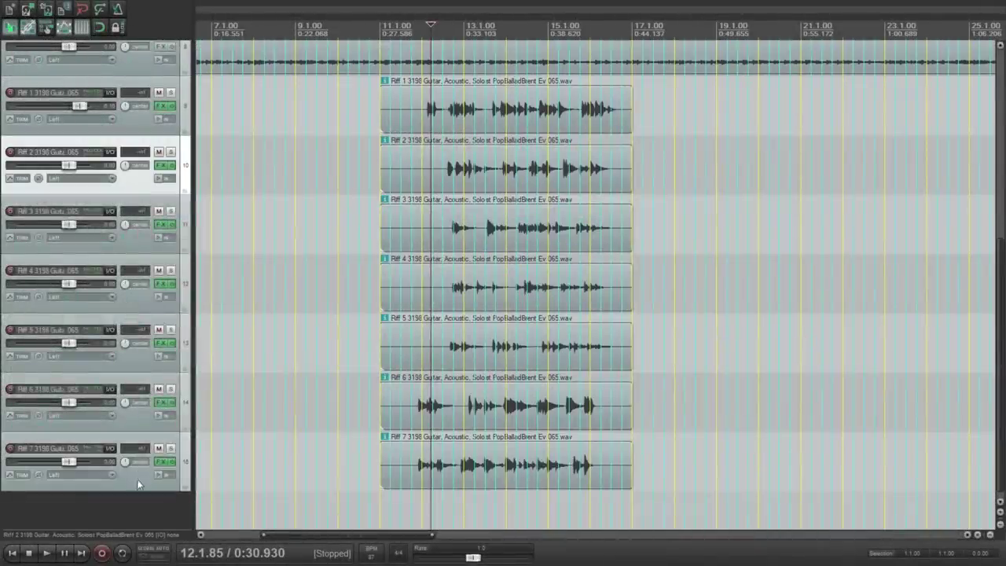
shift+click(146, 470)
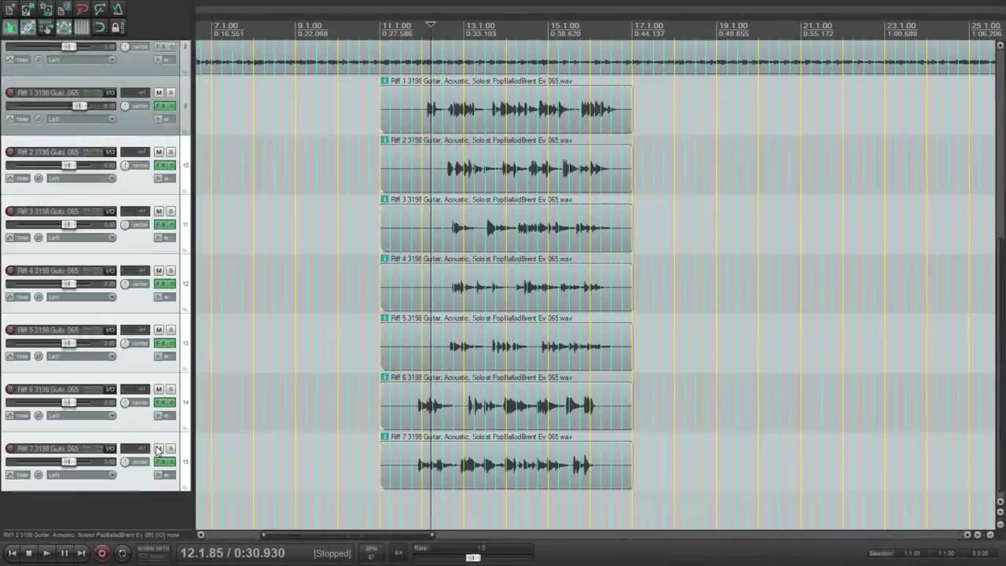
click(160, 449)
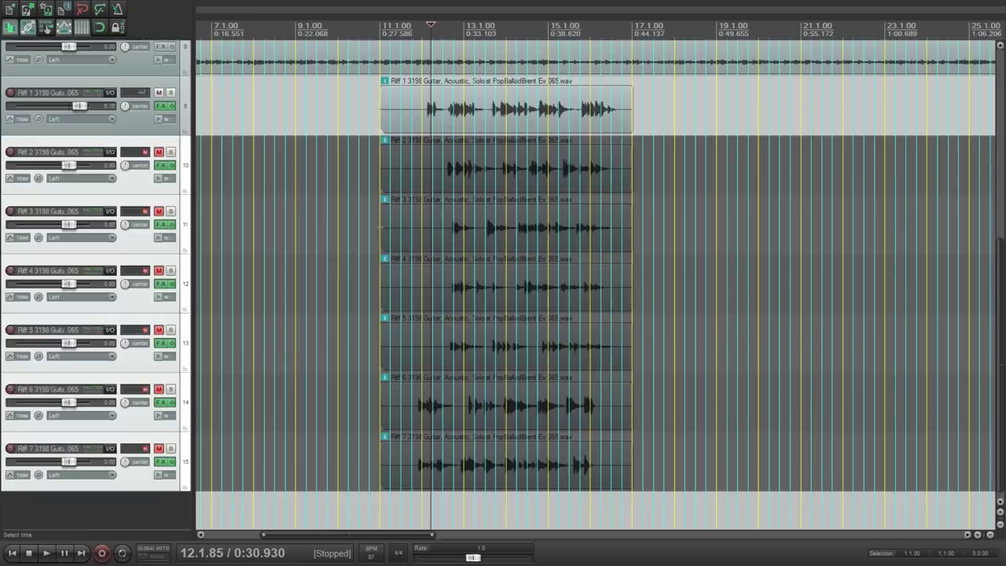
- Play the mix with Riff 1 from the start of its first phrase near bar 12
click(423, 110)
key(space)
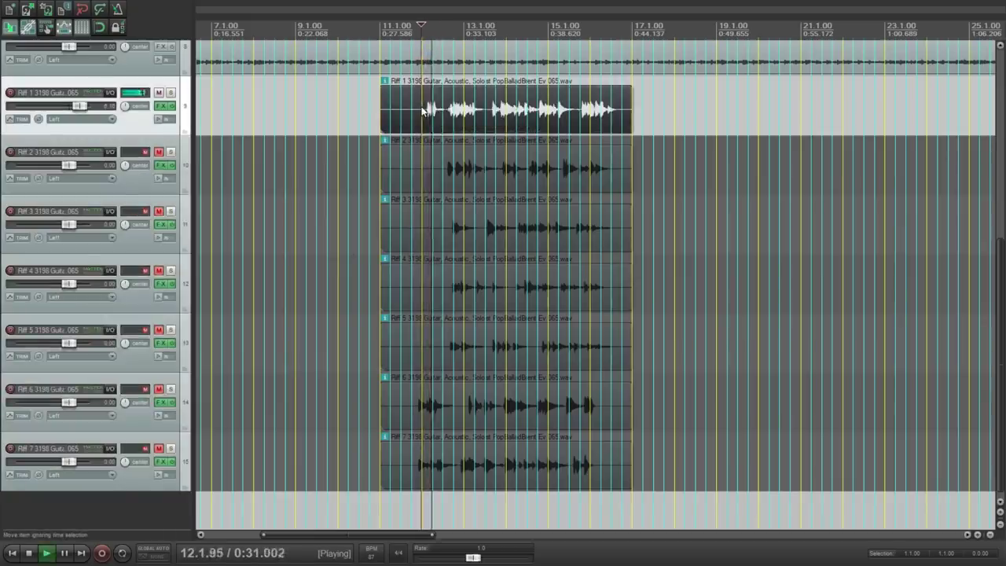
scroll(140, 133, up, 5)
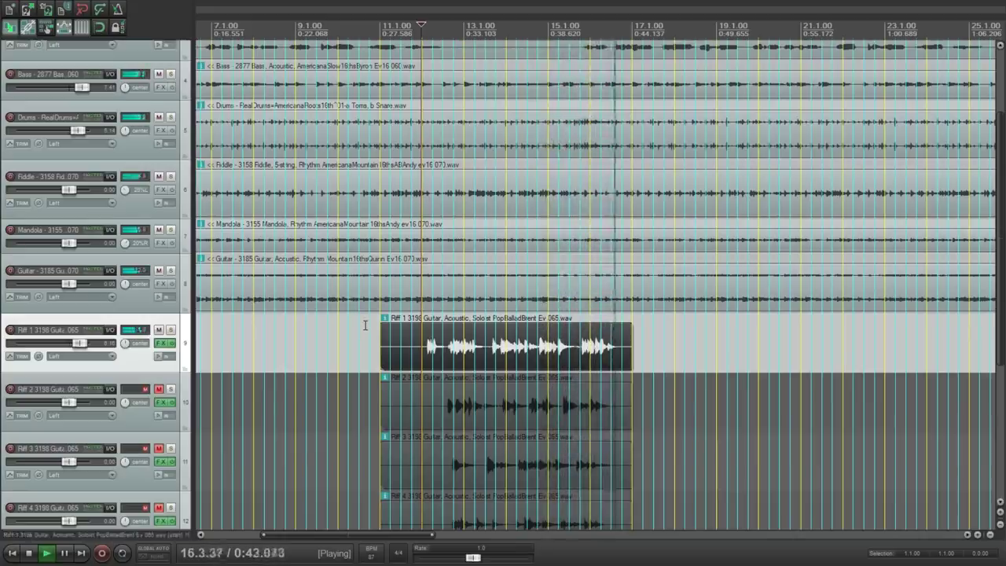
- Audition Riff 2 in place of Riff 1 by swapping their mutes and playing the mix from near the end of bar 11
key(space)
click(159, 390)
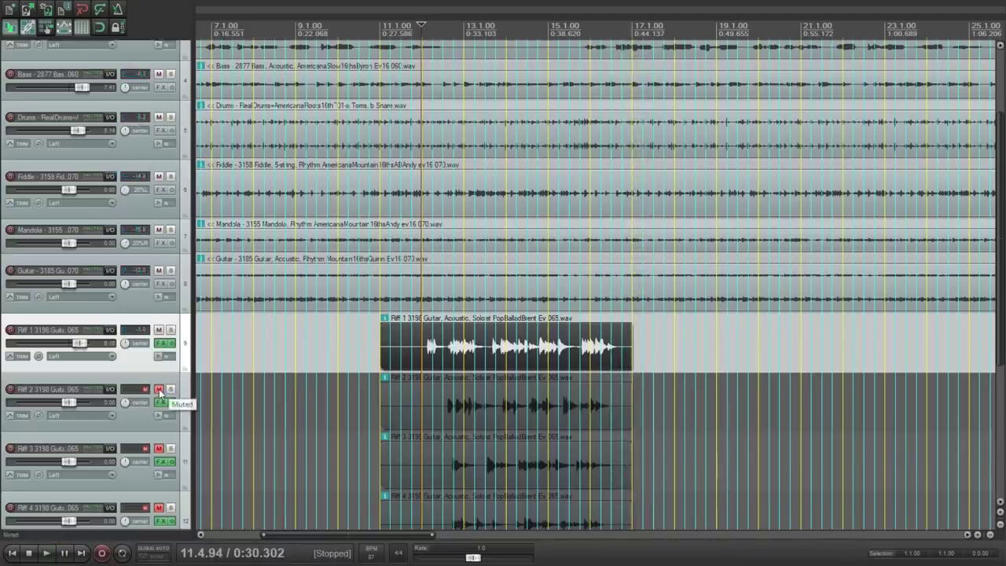
click(159, 331)
click(412, 408)
key(space)
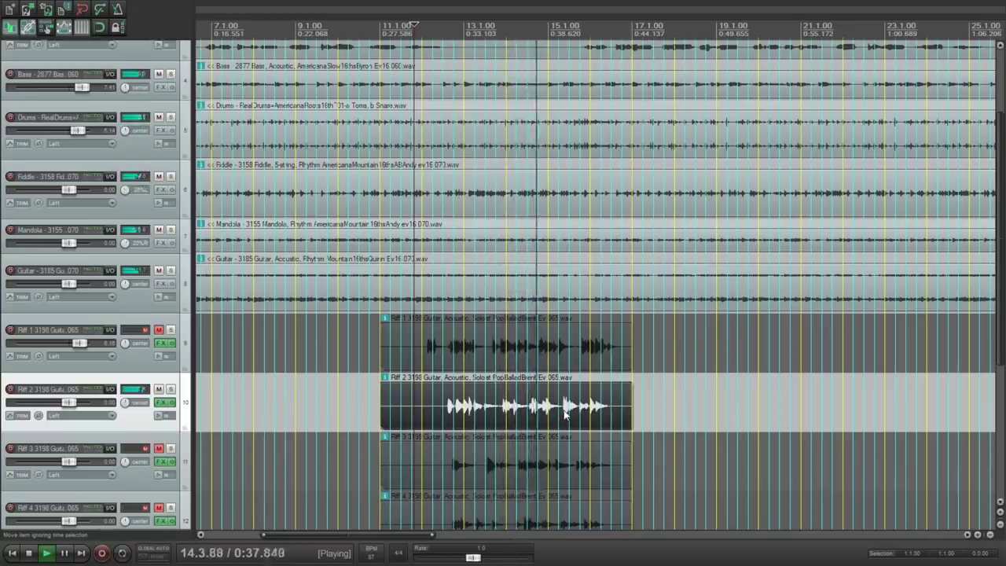
key(space)
- Audition Riff 3 in place of Riff 2 by swapping their mutes and playing the mix from just before bar 11
click(158, 389)
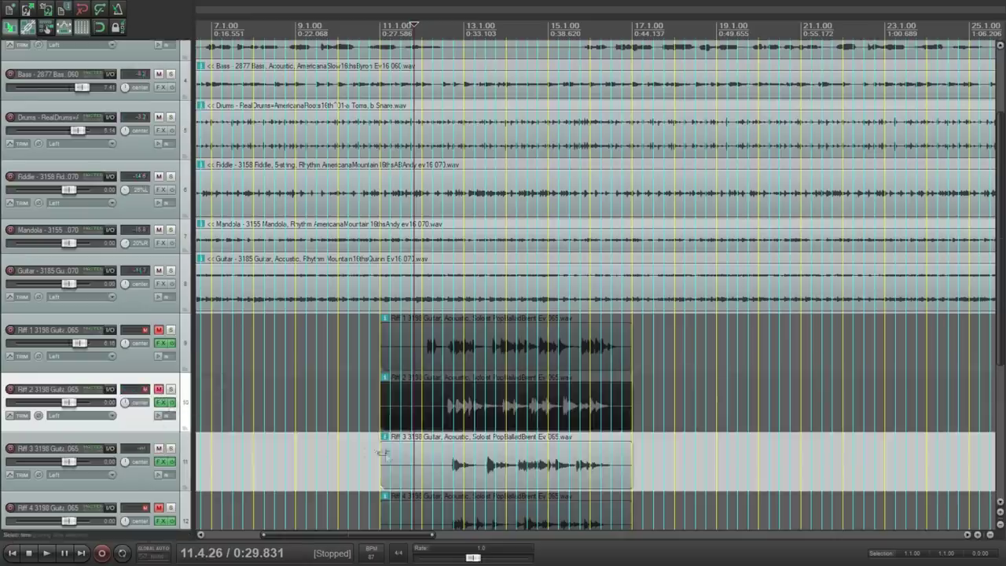
click(379, 463)
key(space)
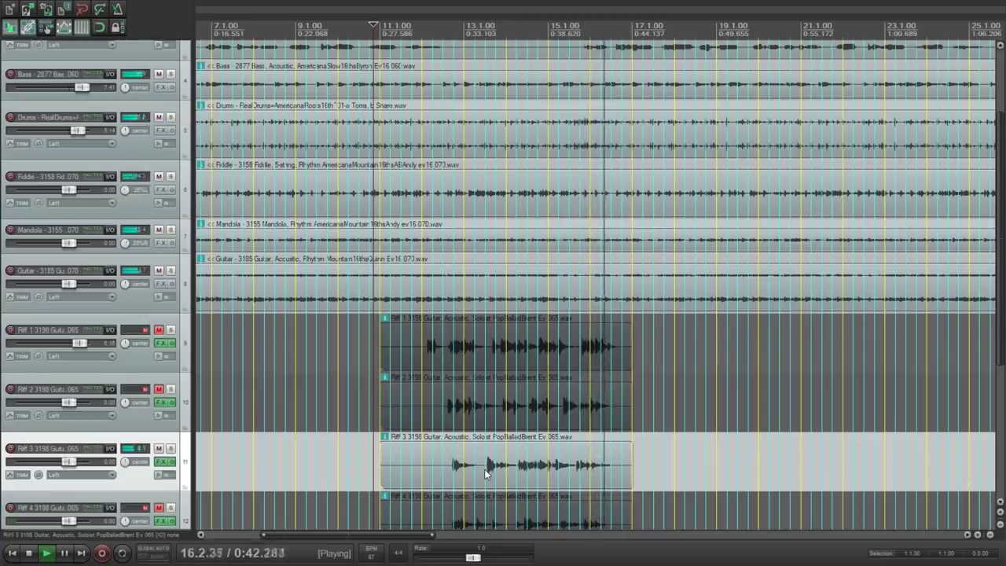
key(space)
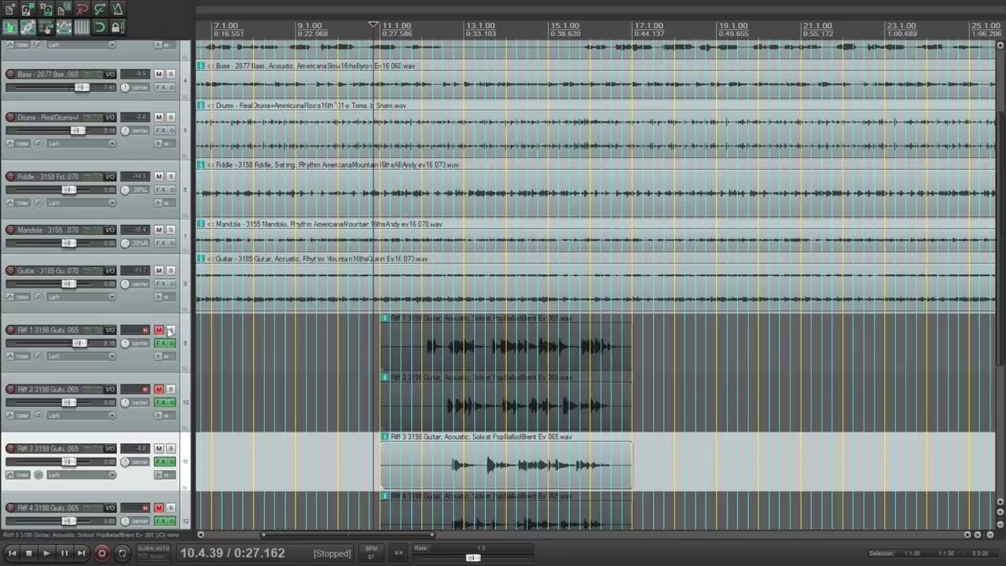
- Unmute Riff 1, split its clip near the end of bar 15 and delete the remaining tail
click(158, 330)
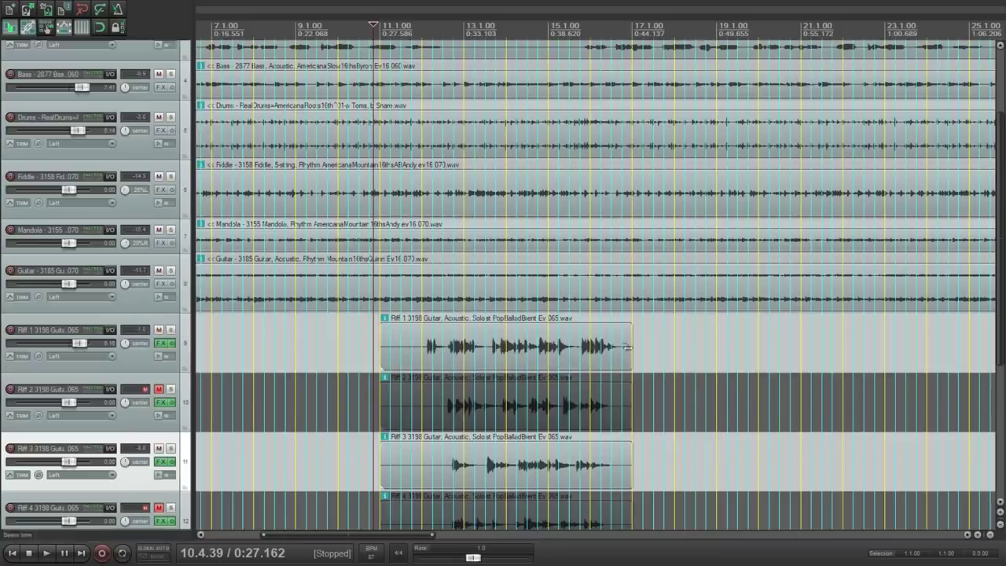
click(581, 353)
key(s)
key(Delete)
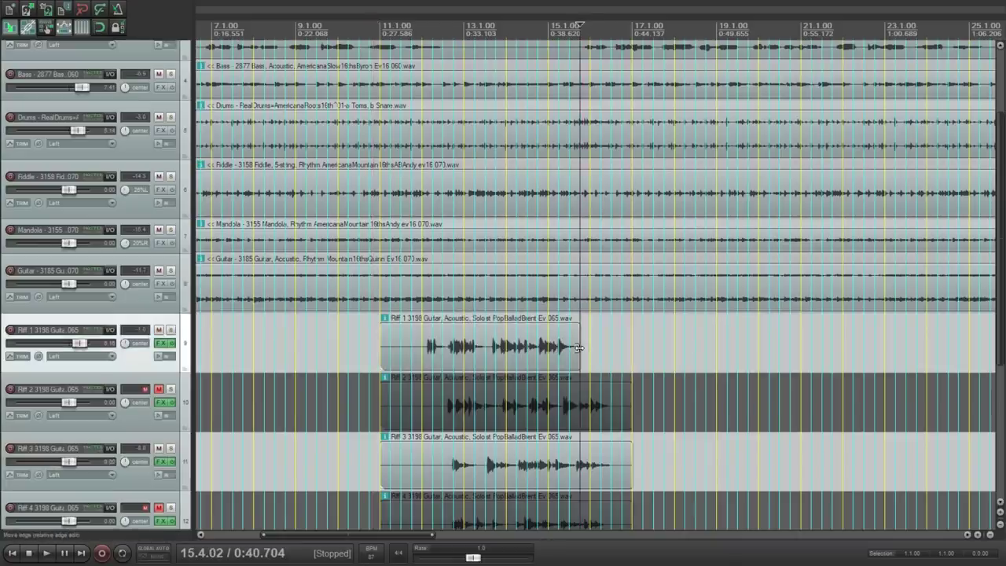
- Split Riff 3 near the end of bar 15, move its closing phrase to the Riff 1 track and mute Riff 3
click(576, 469)
key(s)
drag(585, 467, 584, 360)
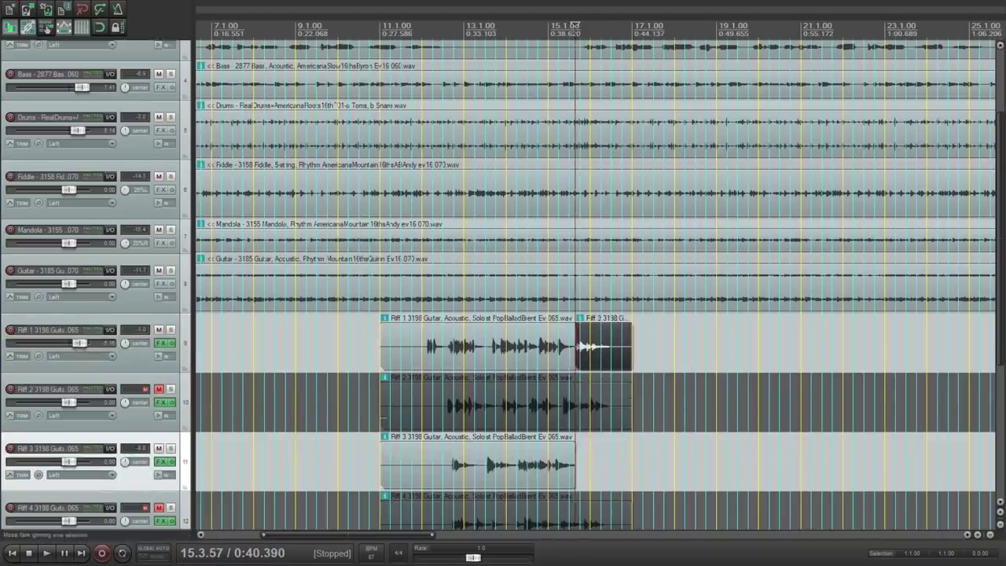
click(158, 449)
- Play the full mix with the combined Riff 1 and Riff 3 phrases from about bar 9
scroll(167, 419, up, 3)
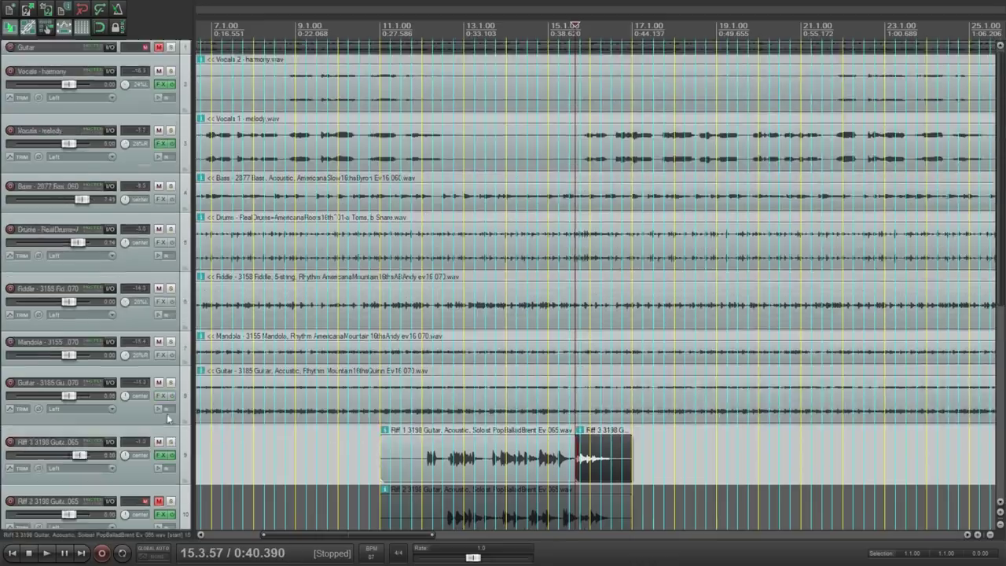
click(318, 446)
key(space)
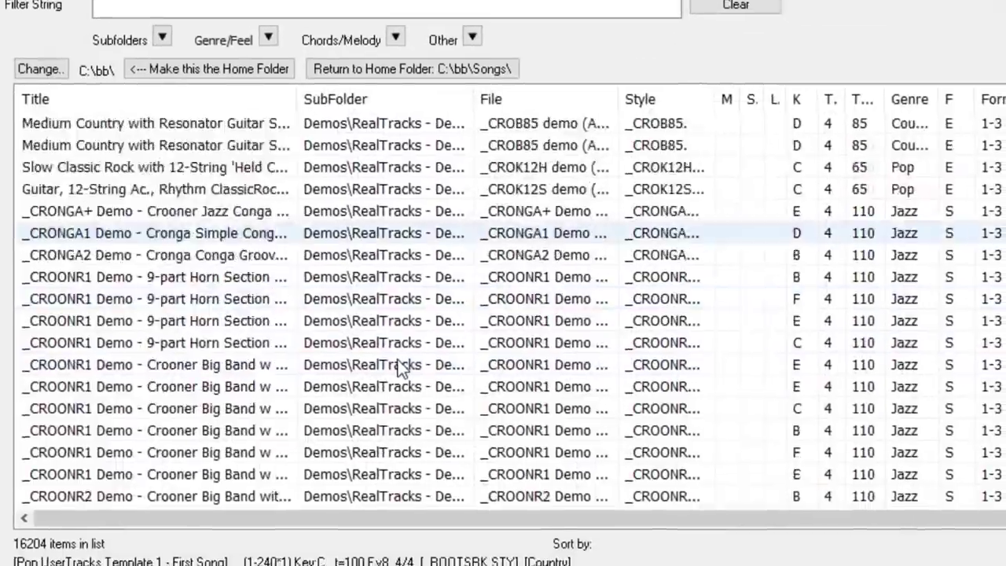
- In the Band-in-a-Box Song Picker, browse the songs of C:\bb\ and filter them by the Country genre
scroll(386, 350, down, 15)
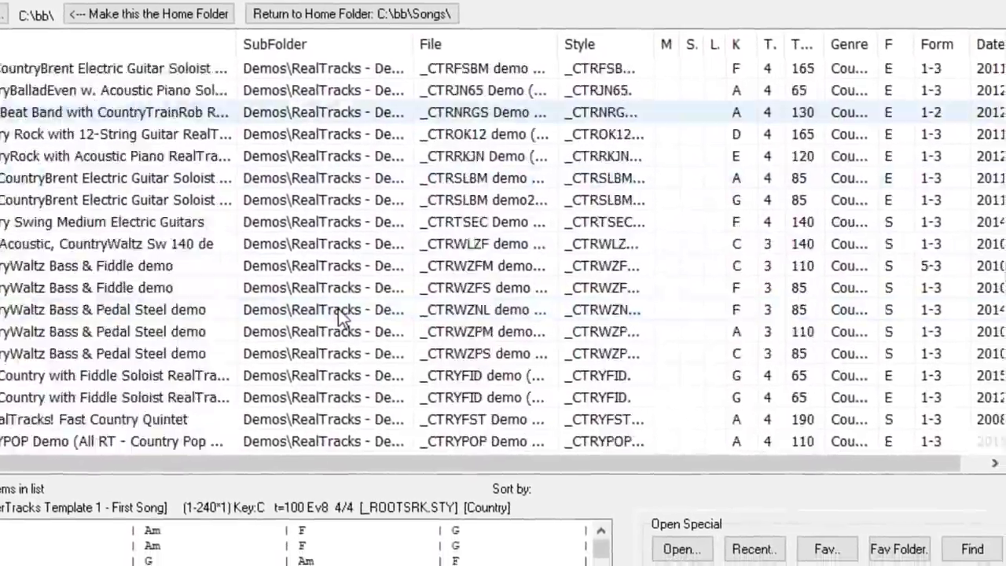
scroll(338, 309, down, 2)
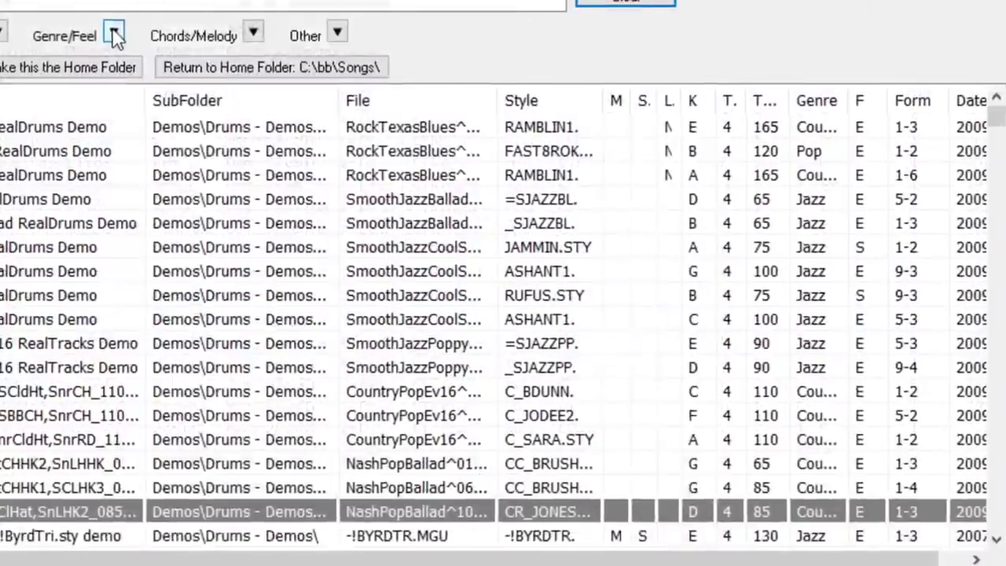
click(116, 32)
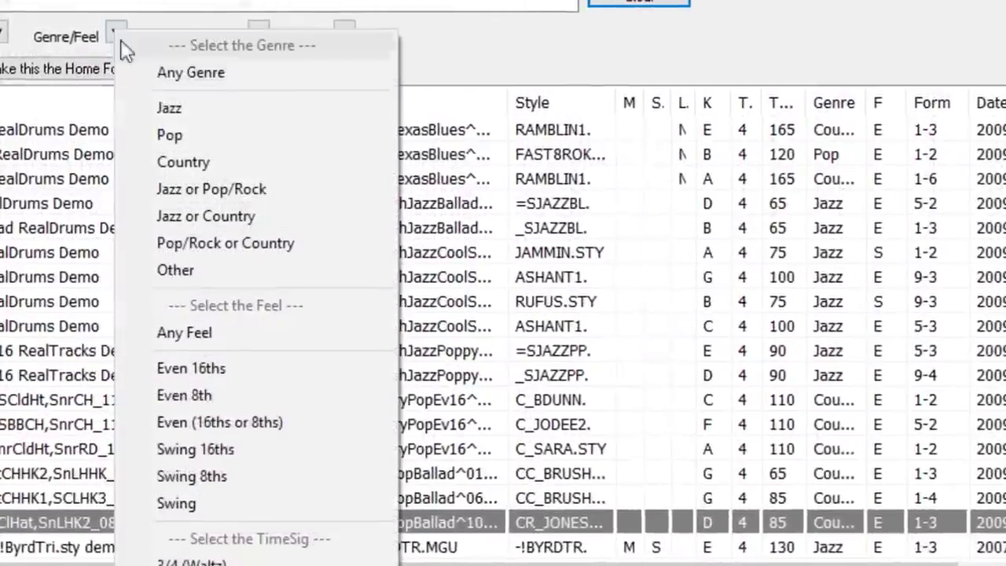
click(240, 166)
scroll(94, 512, down, 8)
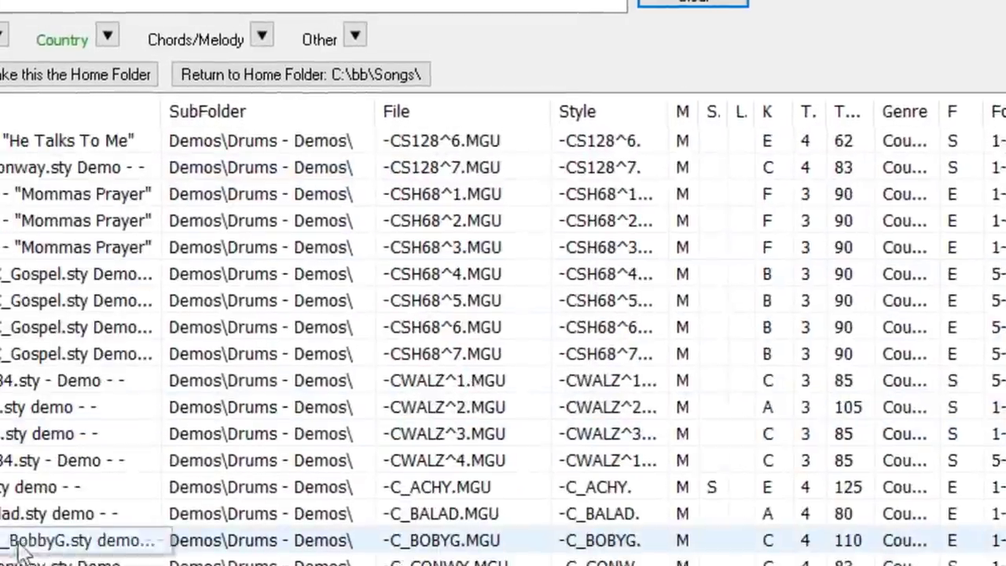
- Set up a custom chord progression match in the Song Picker with the chords C and F
click(268, 36)
click(356, 79)
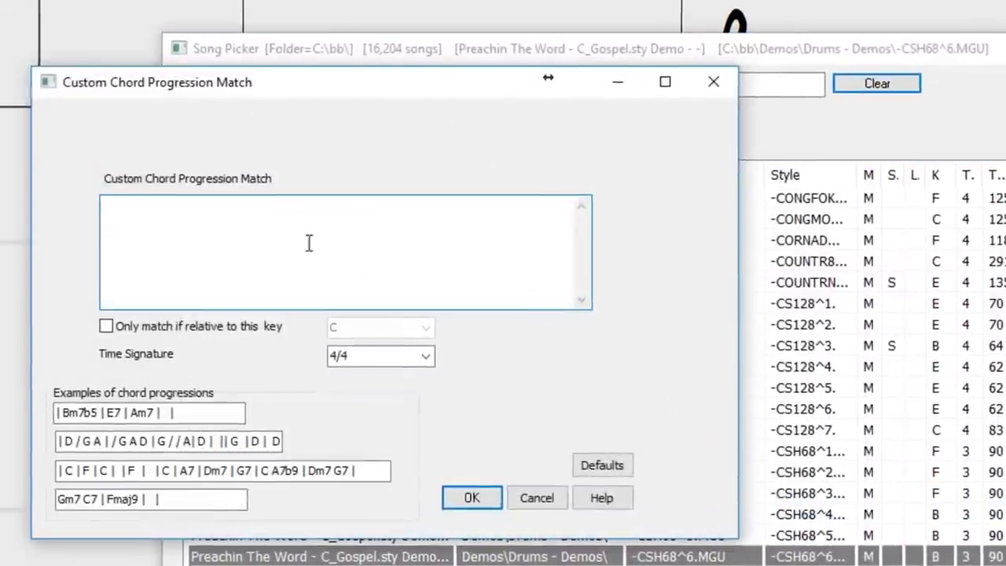
text(C   F)
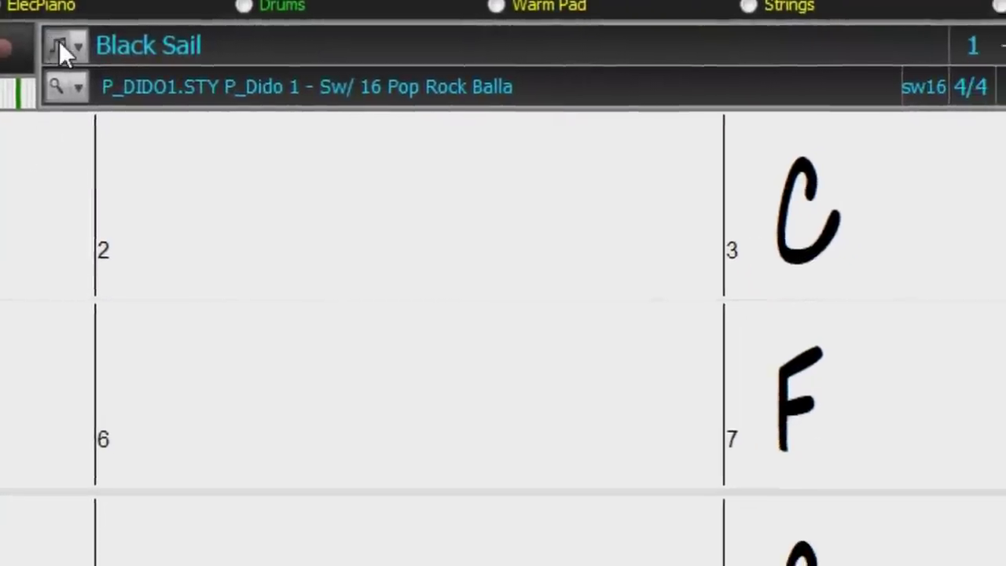
- Open the Song Picker from the song title area, and from the chord sheet with the command Ss at bar 1
click(57, 40)
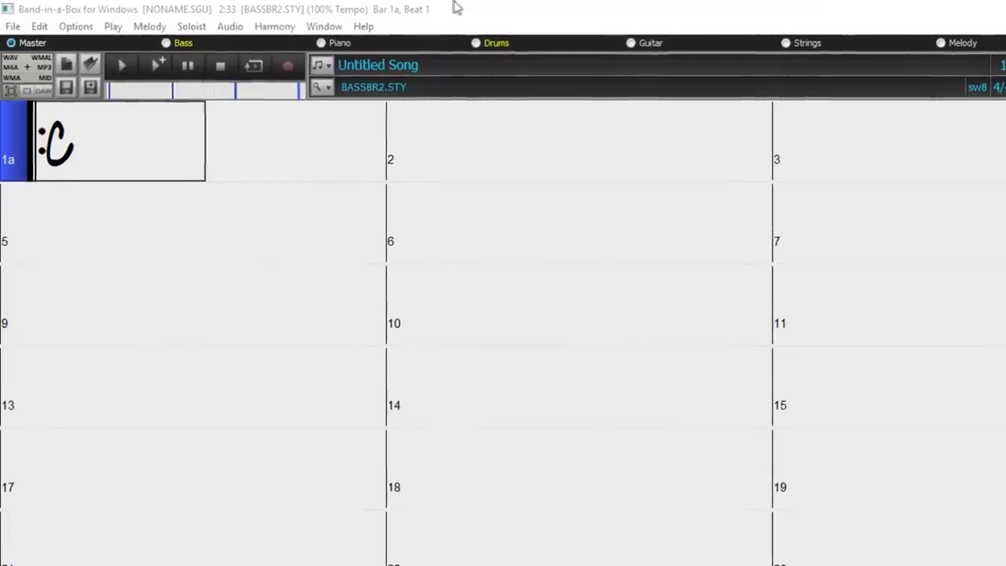
text(Ss)
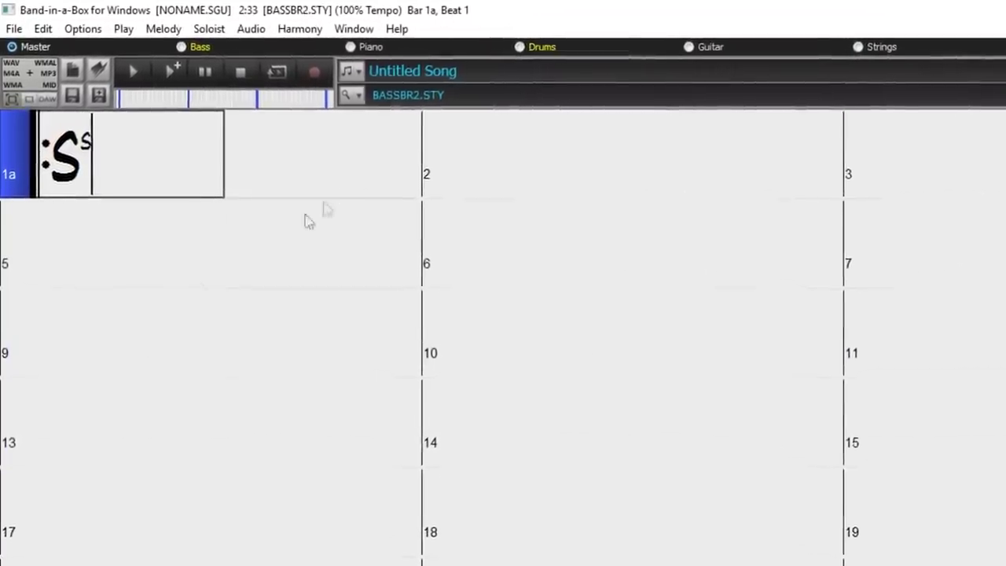
key(Return)
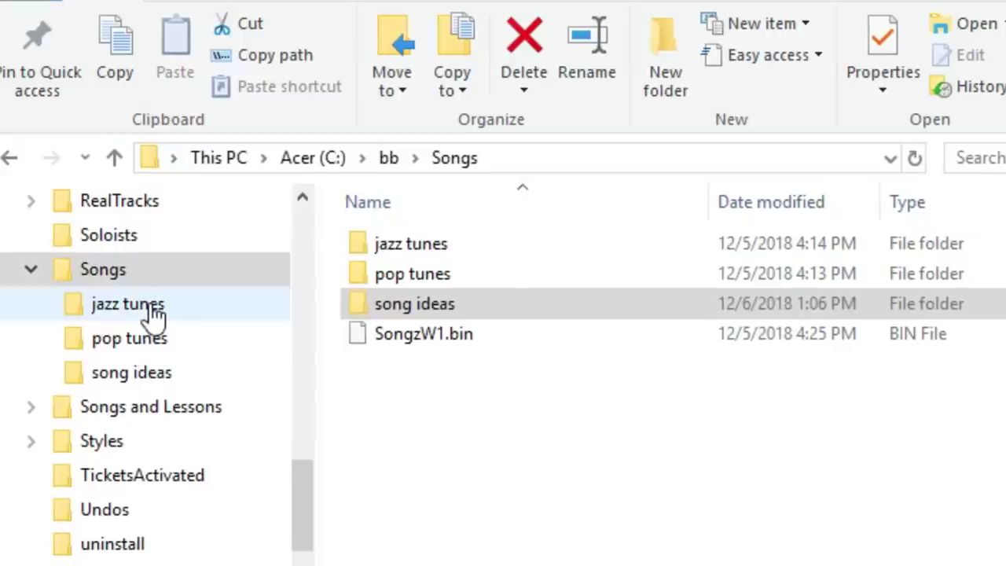
- In File Explorer, view the jazz tunes, pop tunes and song ideas subfolders of C:\bb\Songs
click(151, 308)
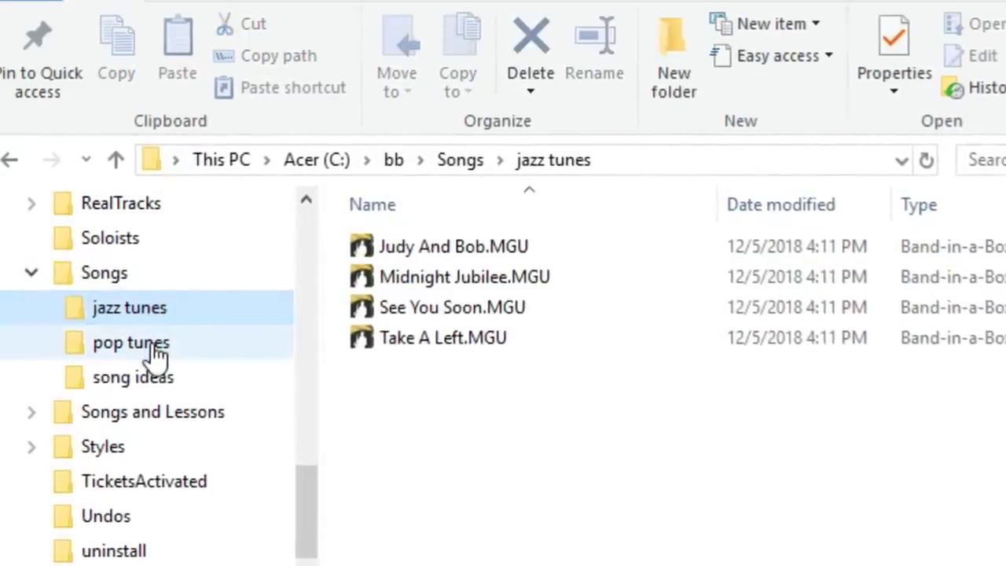
click(156, 349)
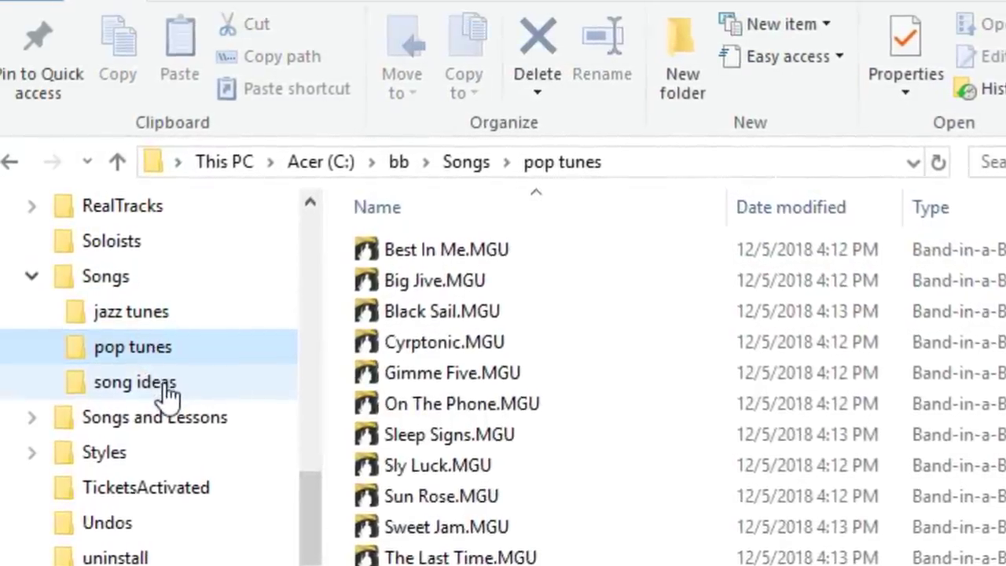
click(162, 381)
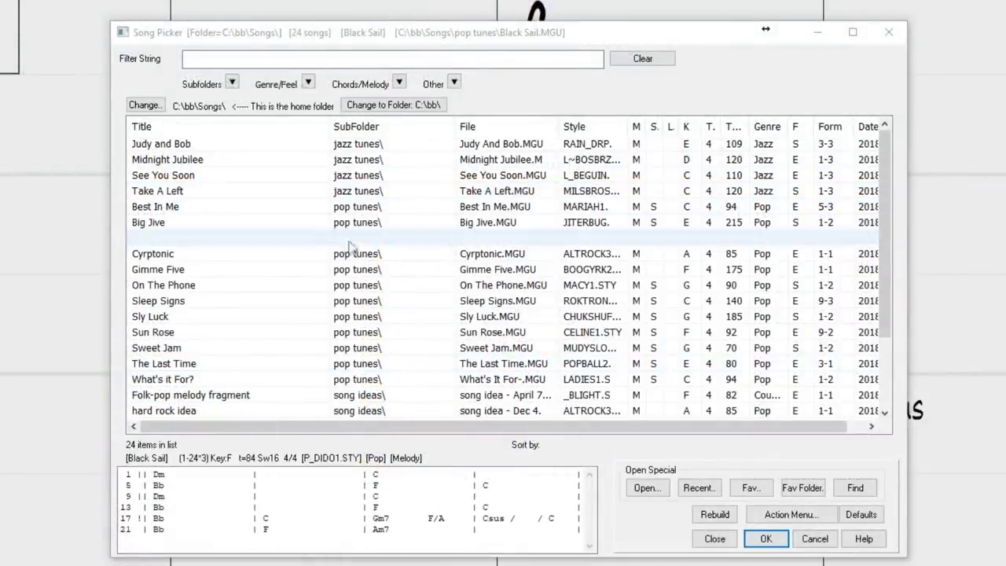
- Review the Song Picker list, switch it to the Instrumental Studies folder in Songs and Lessons and make that the home folder
scroll(365, 373, down, 2)
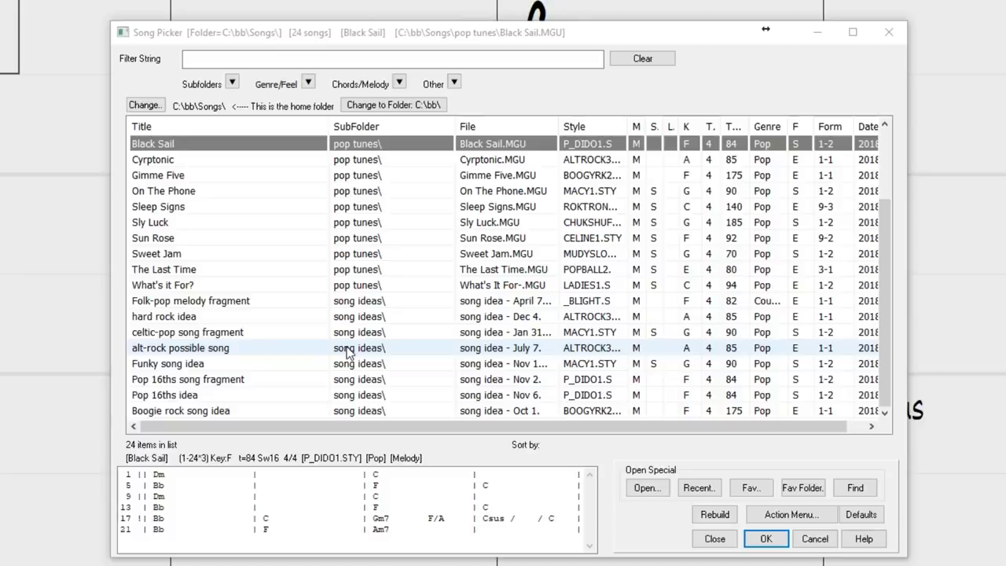
scroll(626, 275, up, 2)
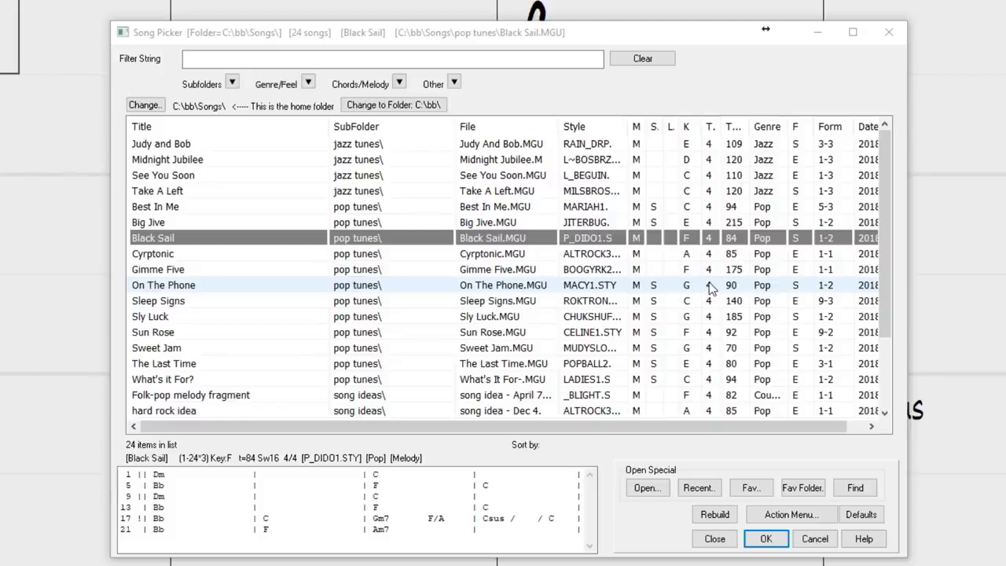
click(151, 105)
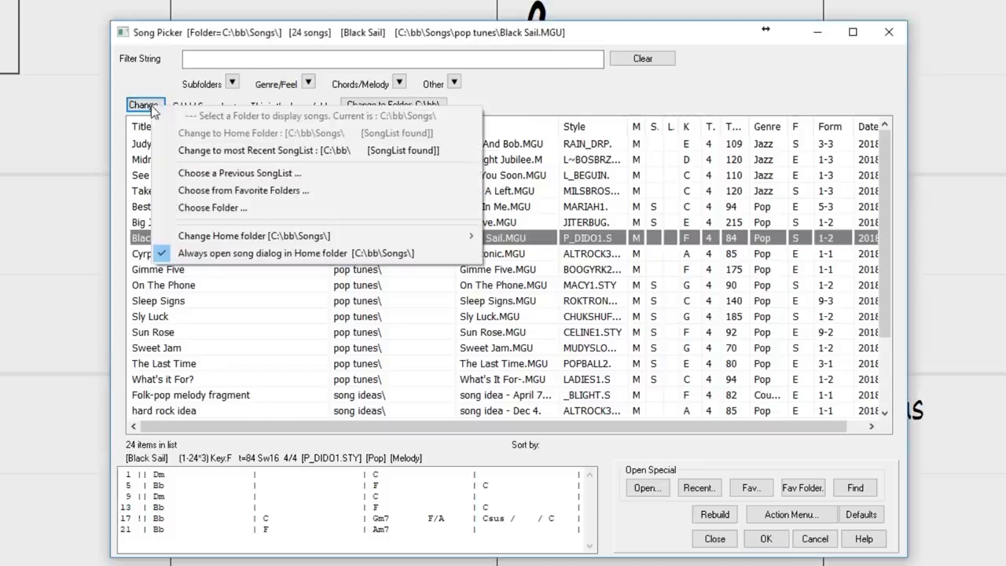
click(181, 209)
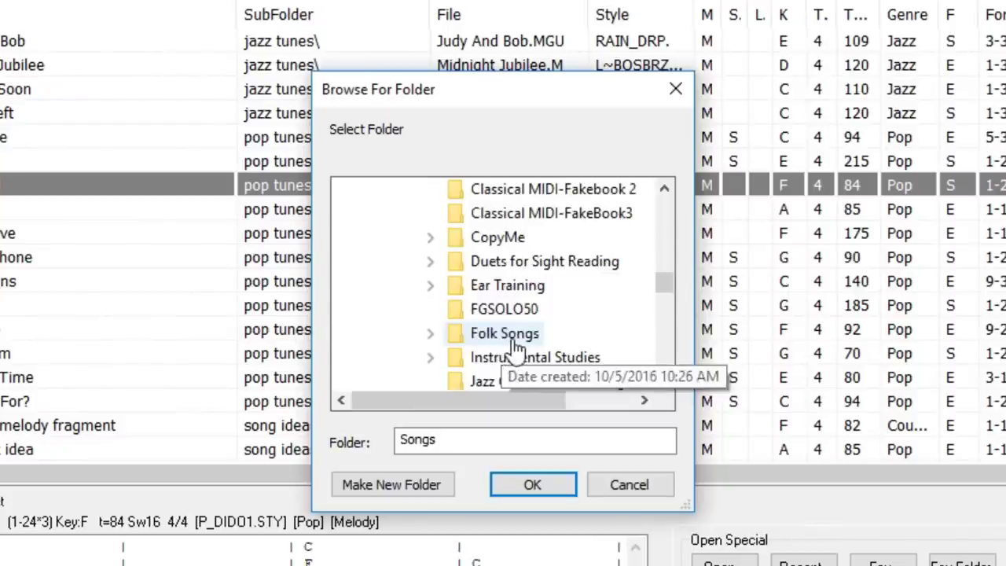
scroll(514, 346, down, 1)
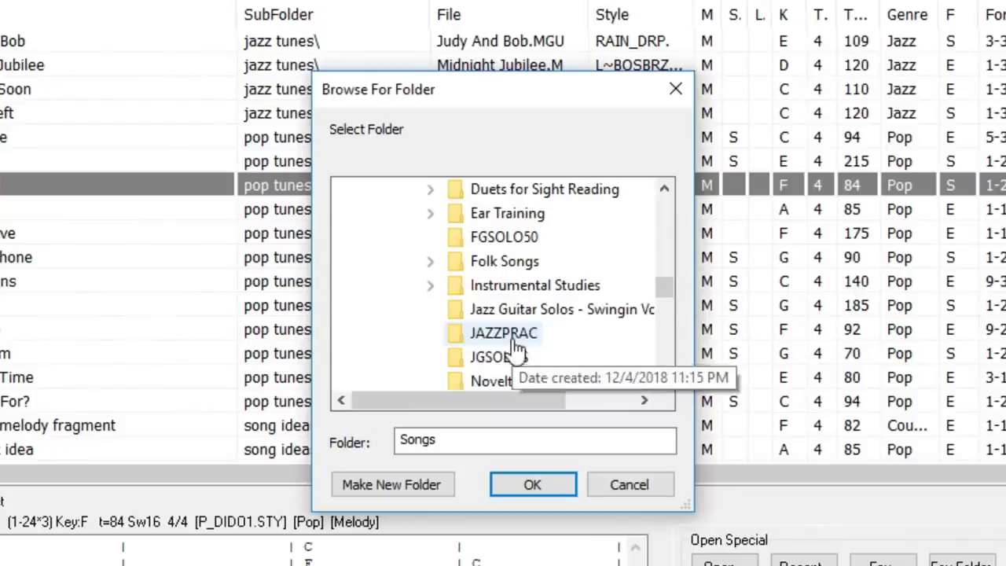
double_click(562, 286)
click(550, 486)
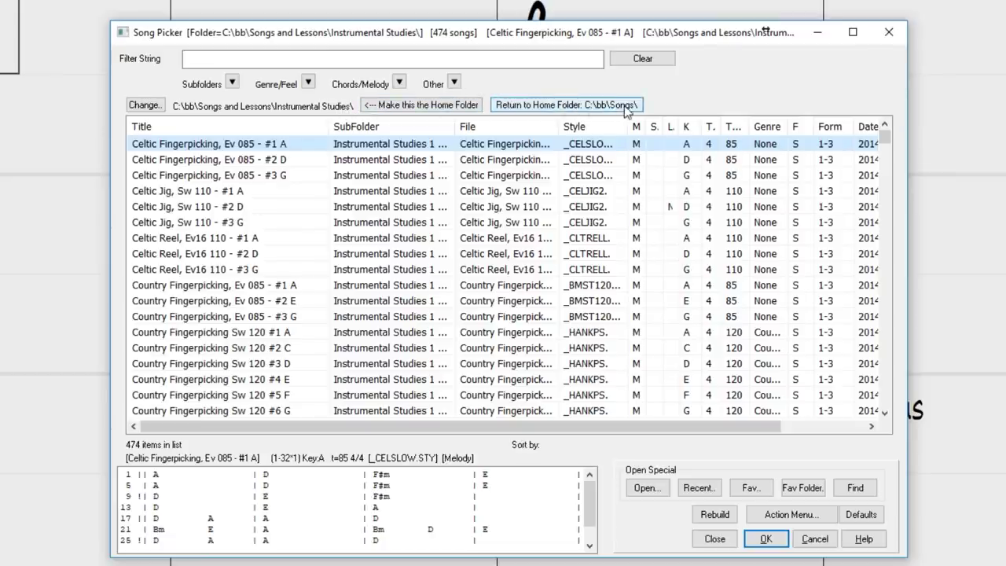
click(466, 109)
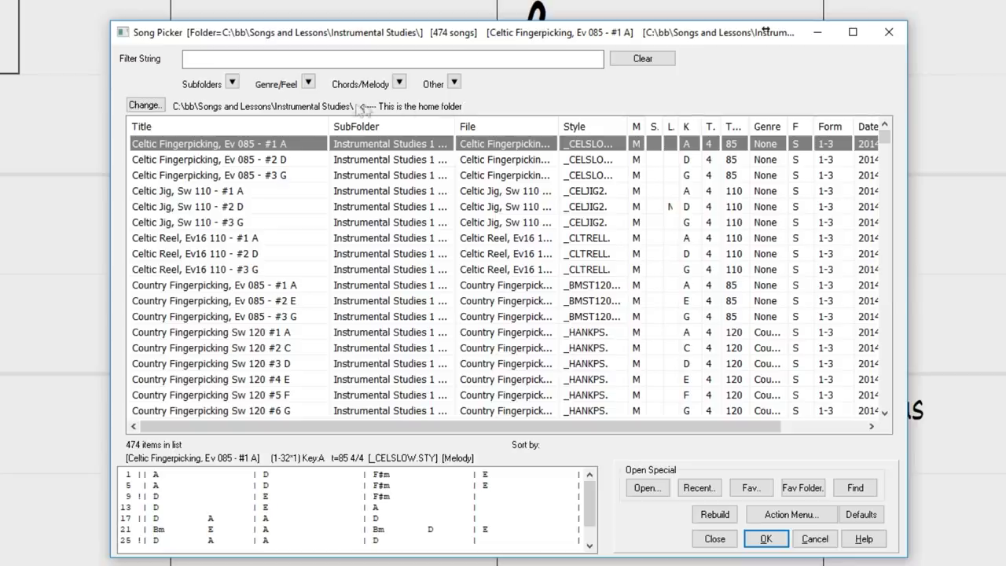
- Widen the Song Picker's SubFolder column and load the song Whacky Country Double-Stop Bends from near the end of the list
drag(456, 126, 570, 125)
drag(660, 124, 670, 124)
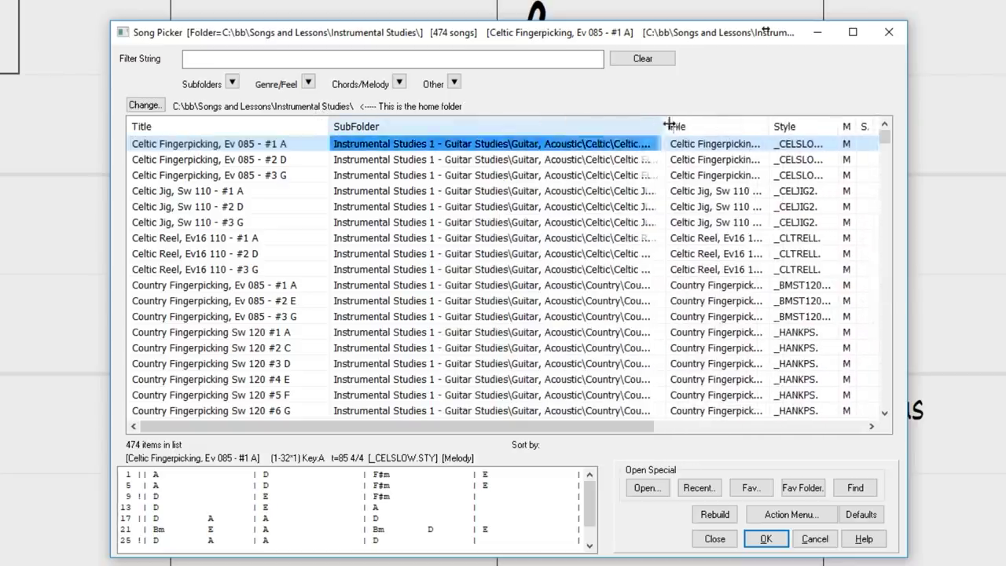
drag(884, 139, 904, 401)
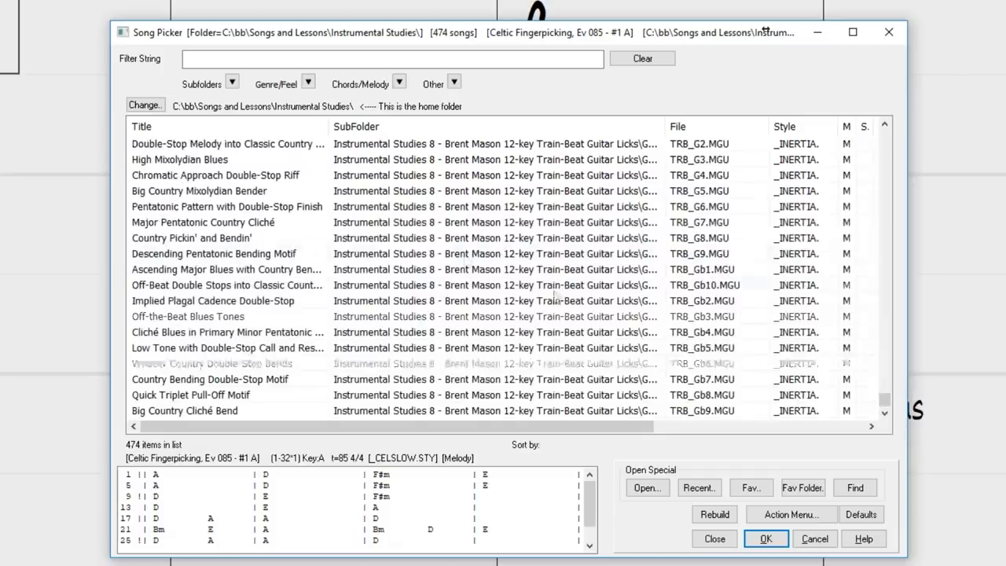
click(283, 366)
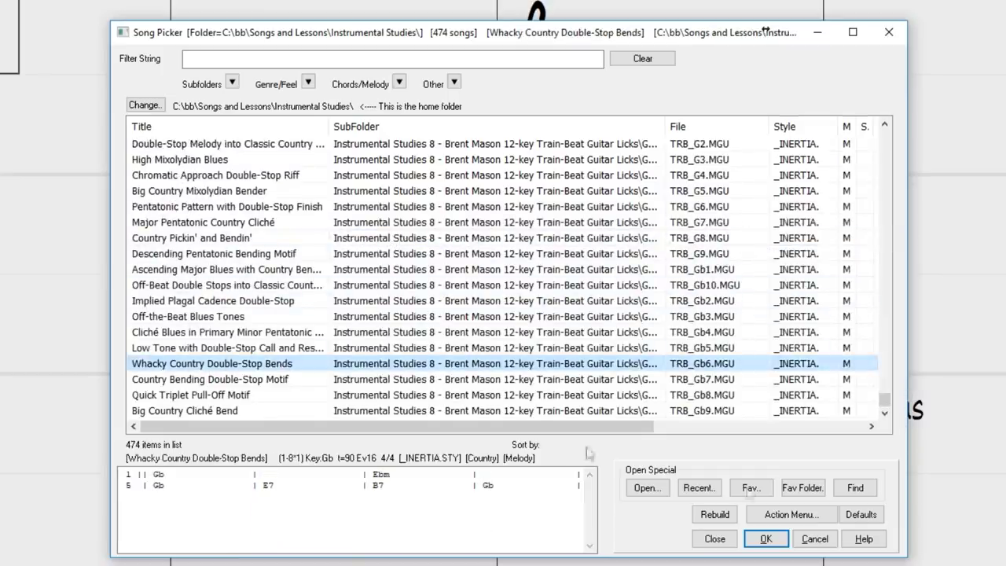
click(766, 539)
click(86, 22)
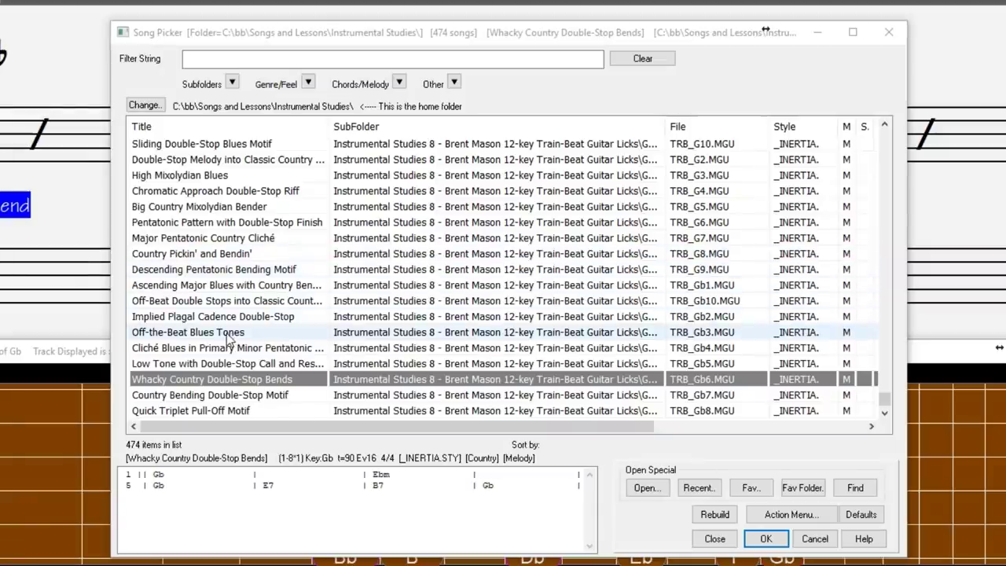
- Load the song Off-the-Beat Blues Tones, and preview the chords of Off-Beat Double Stops into Classic Country Finish and Descending Pentatonic Bending Motif in the Song Picker
double_click(228, 333)
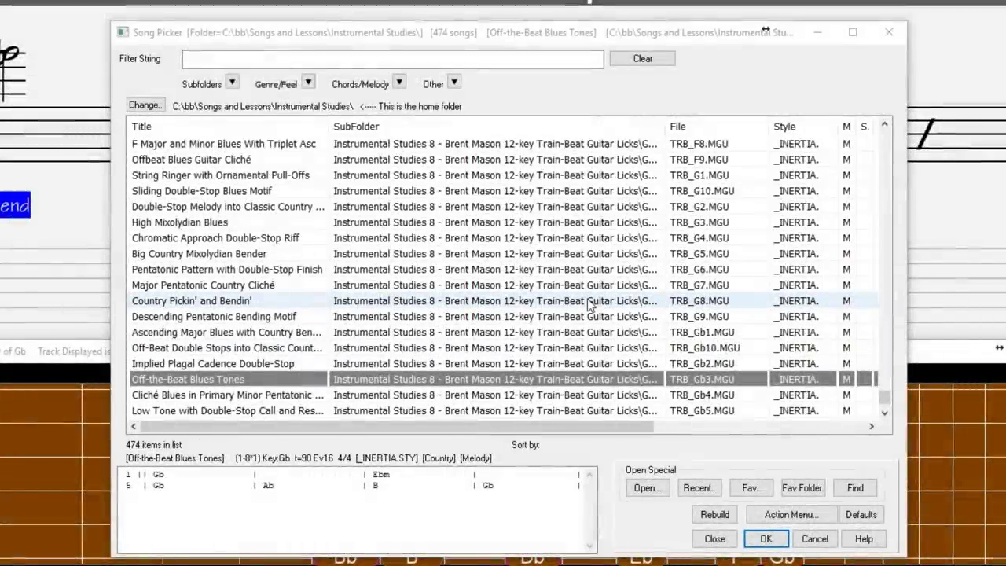
click(222, 348)
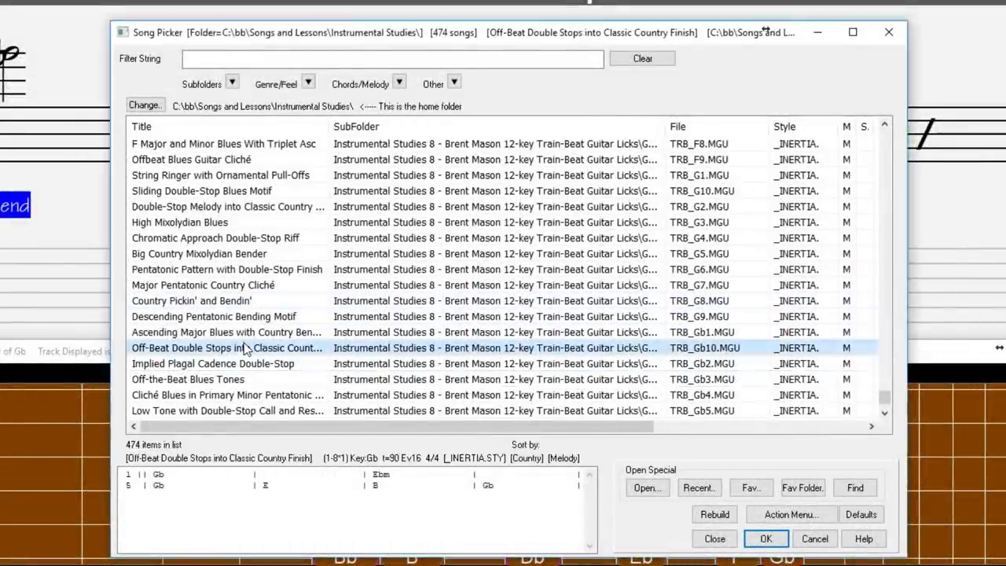
click(212, 317)
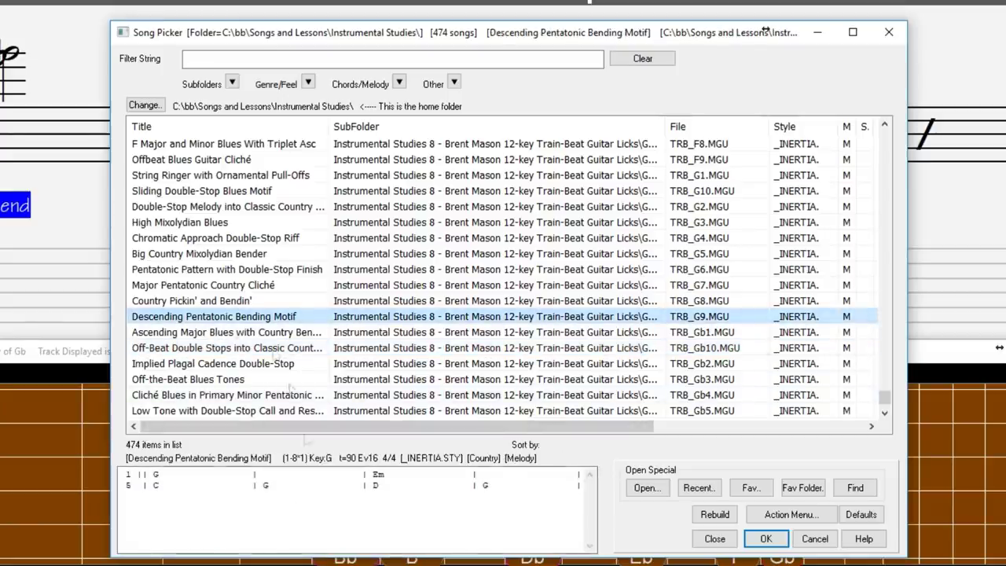
- Preview the chord charts of Country Fingerpicking, Ev 085 - #3 G and Country Fingerpicking Sw 120 #5 F near the start of the list
click(813, 254)
drag(886, 399, 885, 136)
click(214, 317)
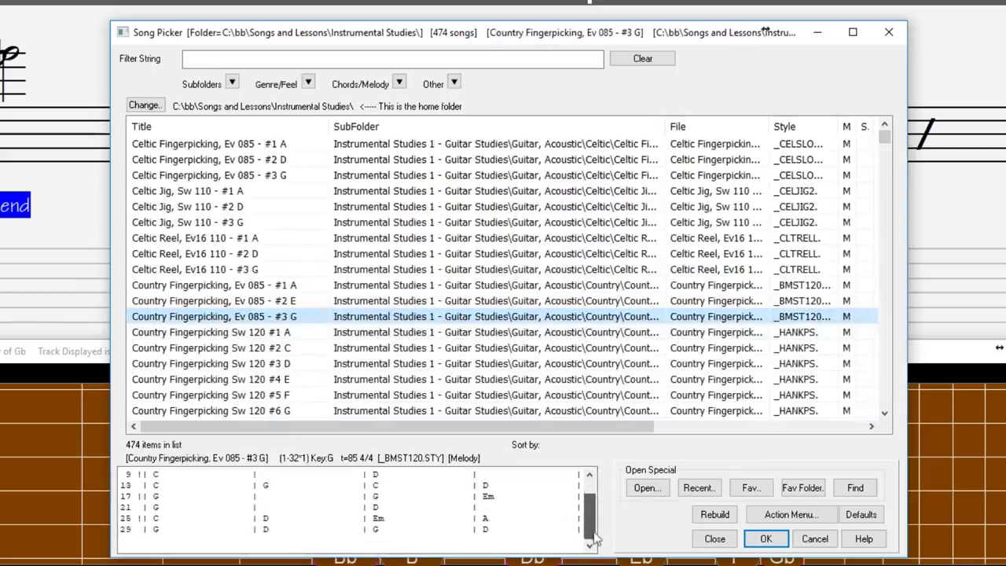
click(224, 395)
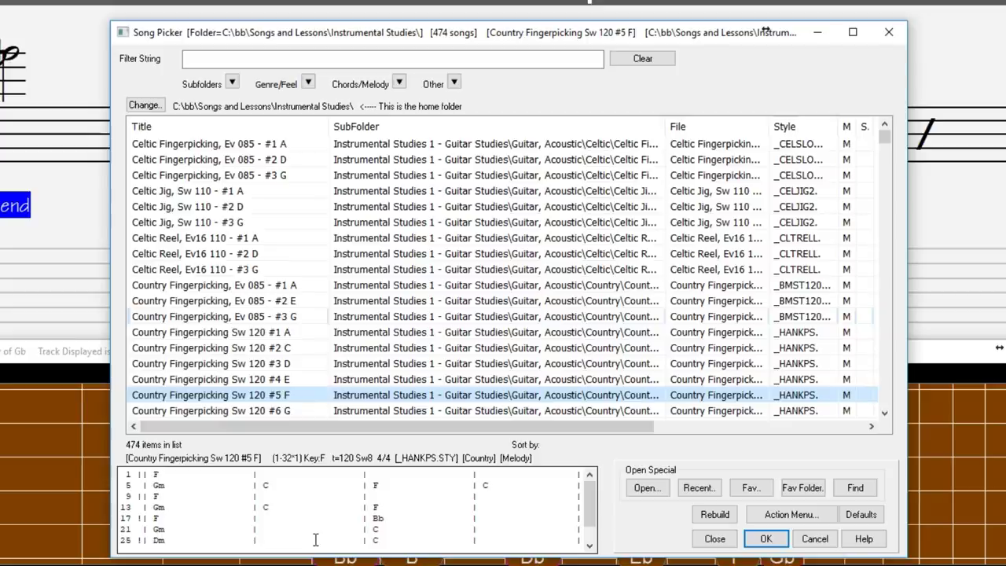
- Filter the Song Picker list to the Country genre with an Even 16ths feel and look through the matching songs
click(309, 84)
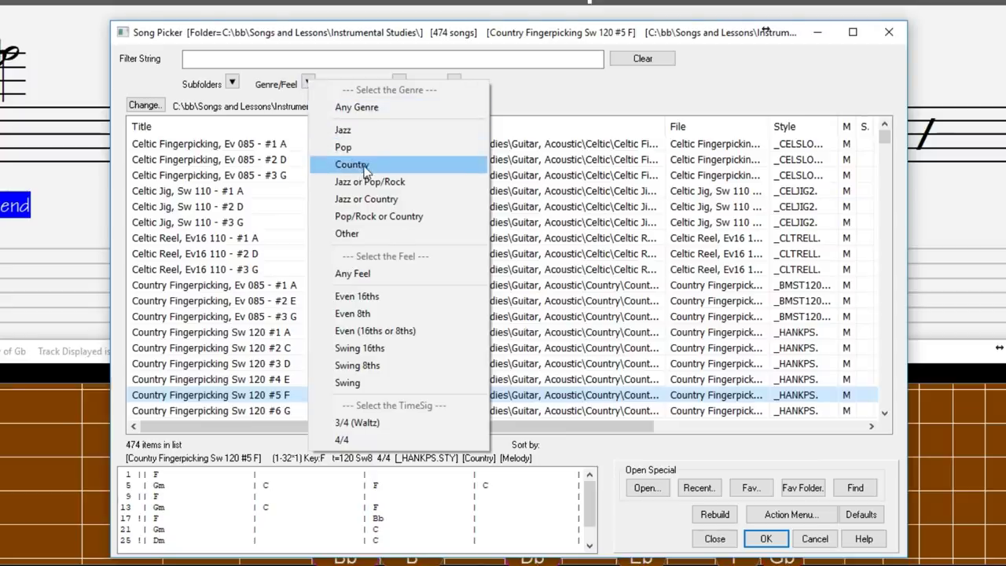
click(364, 167)
click(300, 83)
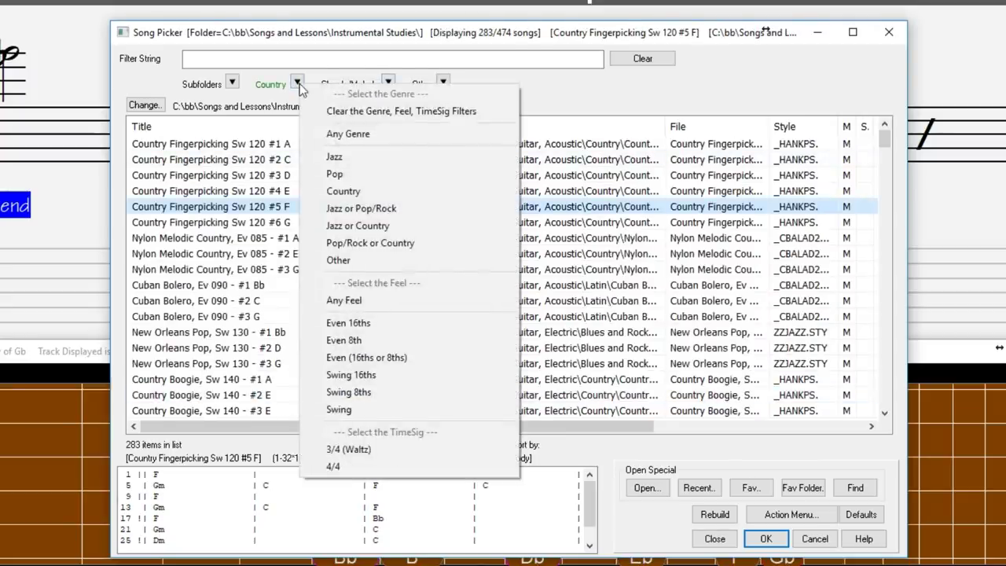
click(338, 323)
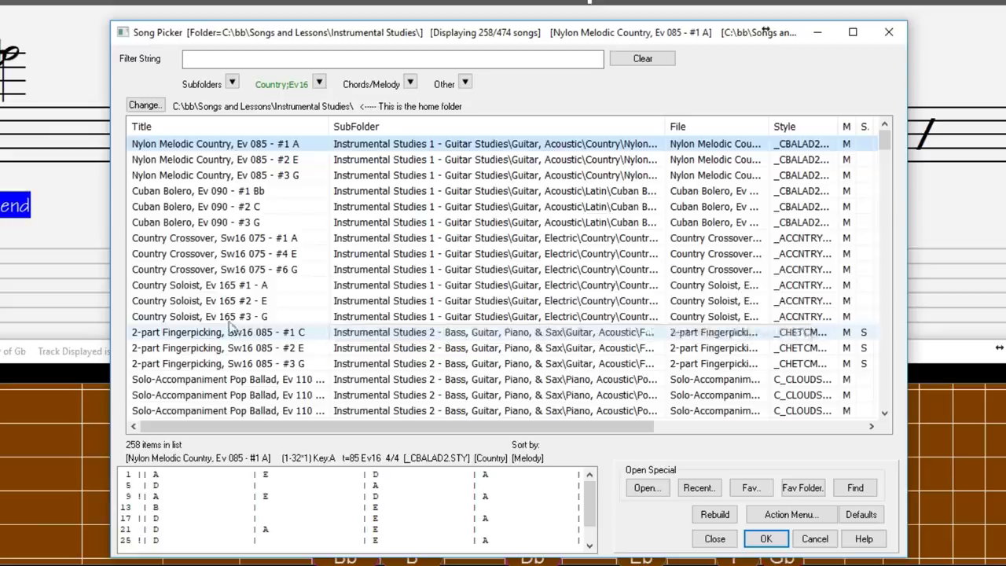
scroll(338, 299, down, 6)
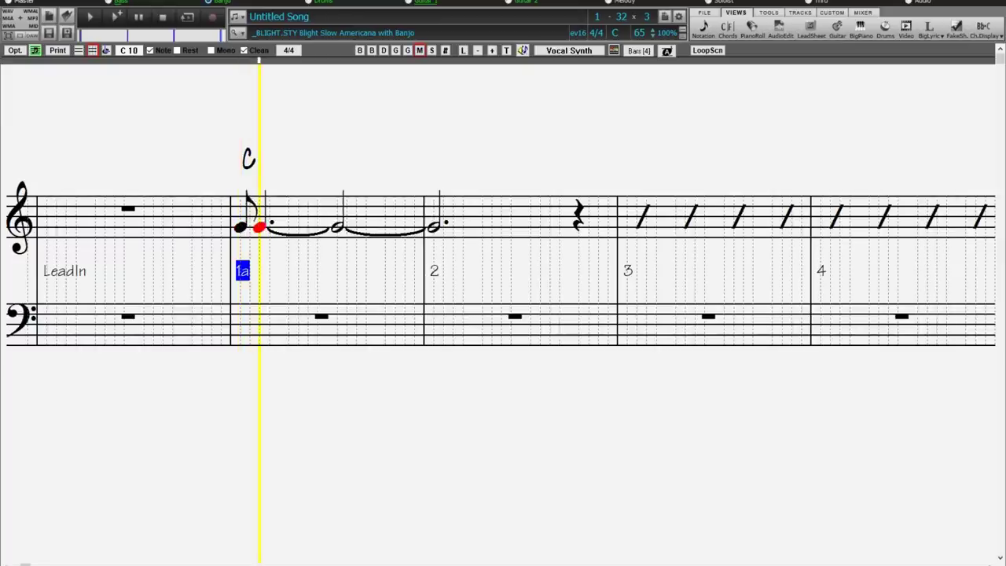
- In the notation of the untitled song, complete the bar 1 melody as eighth notes G, F sharp, G and C, ending with a rest on beat 3
key(Down)
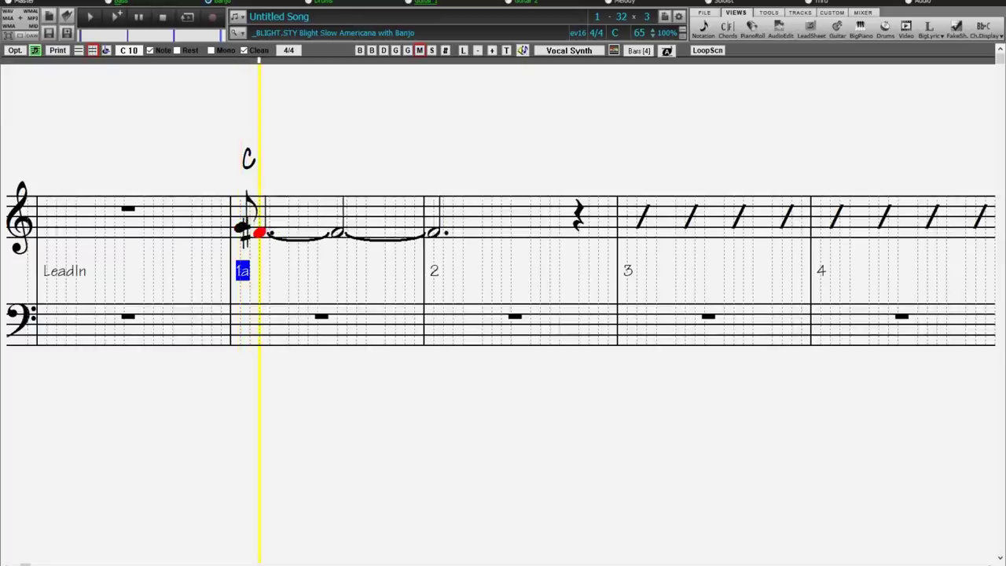
key(space)
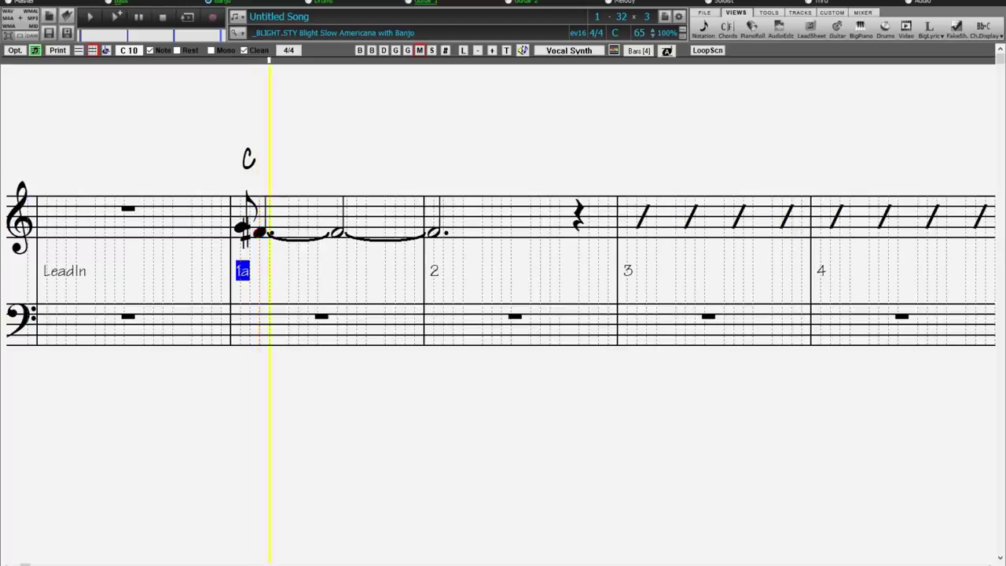
key(Right)
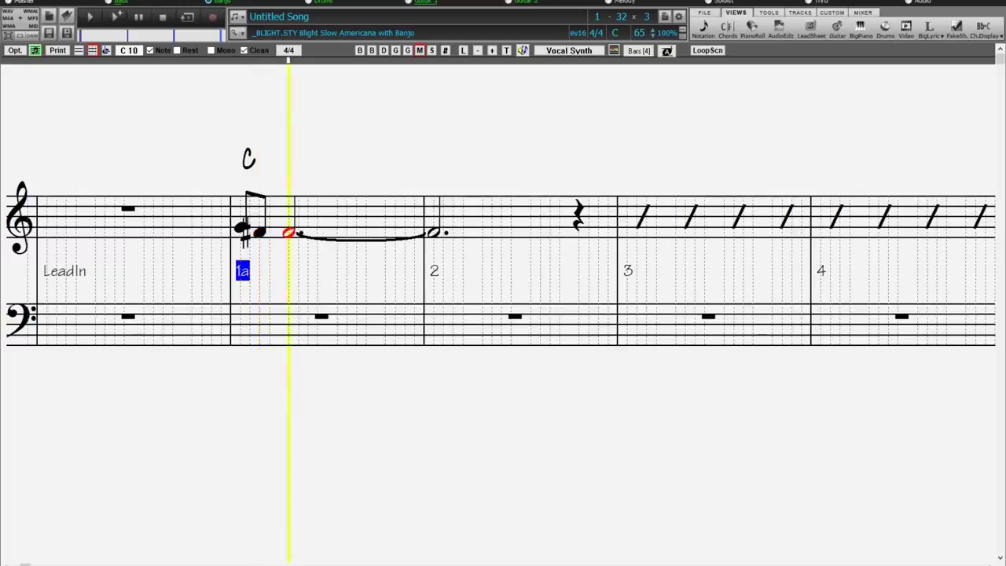
key(Up)
key(Right)
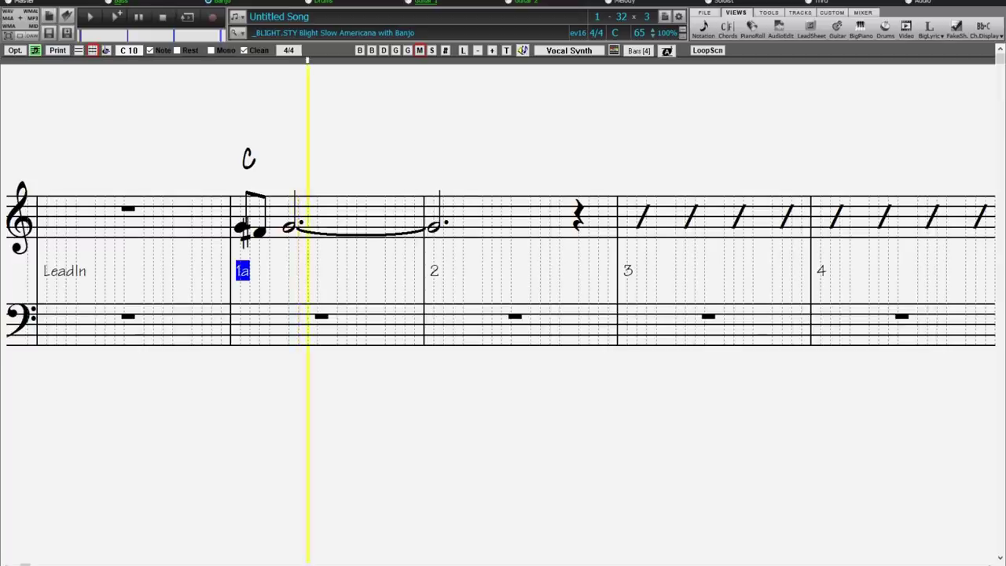
key(Up)
key(Up)
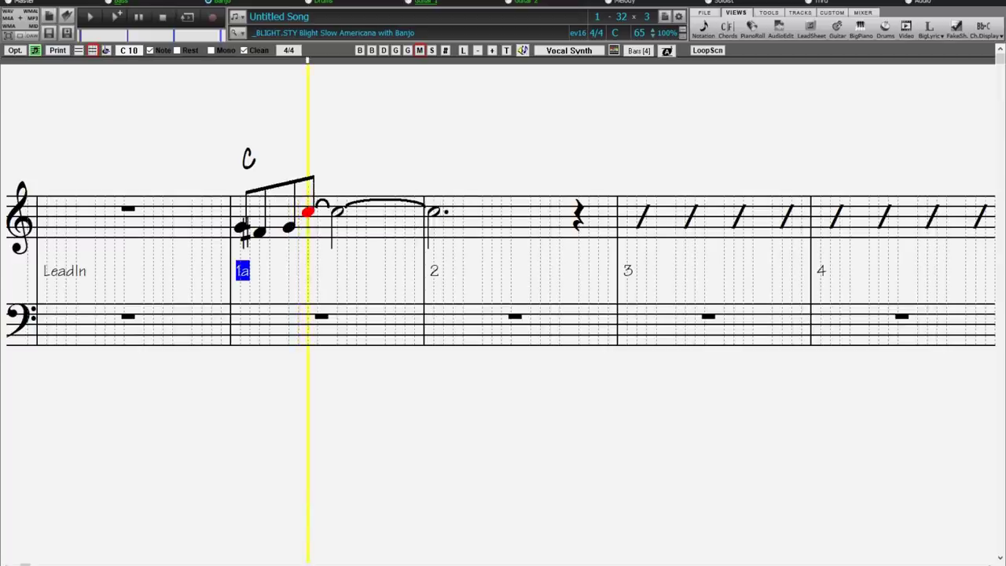
right_click(338, 226)
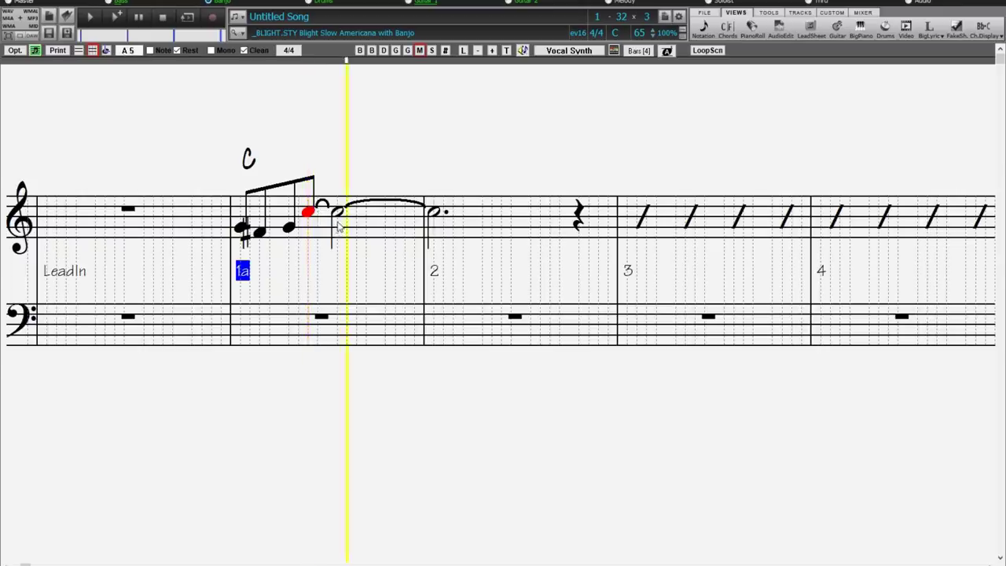
- Solo the Melody track in the mixer and play back the melody fragment in bar 1
click(886, 28)
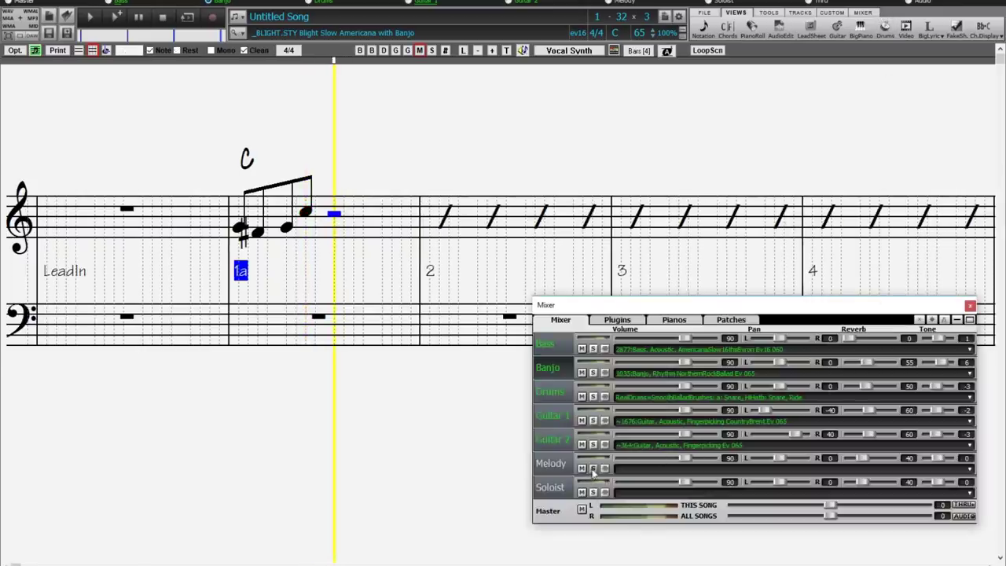
click(970, 305)
key(space)
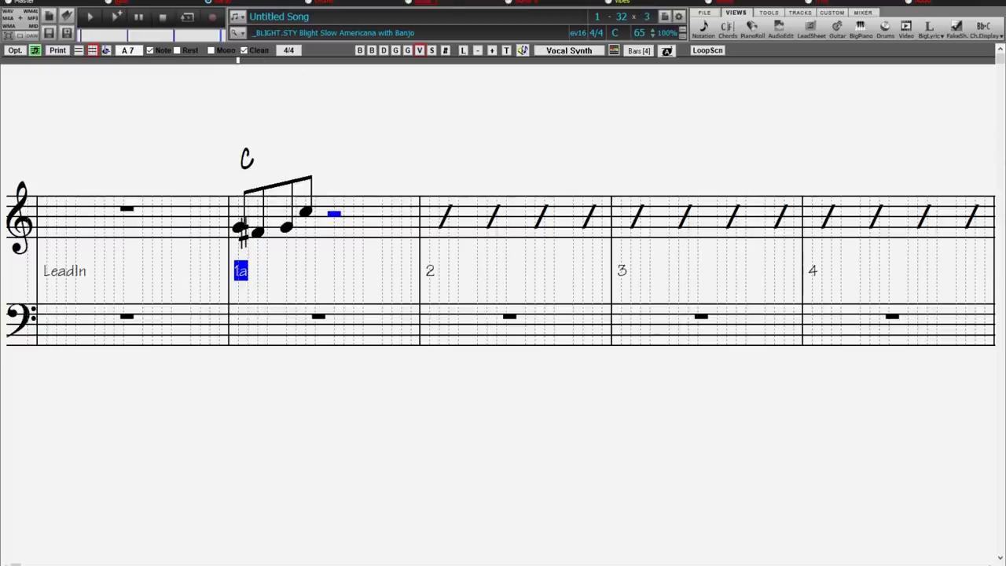
- Filter the Song Picker to songs matching the current song's melody from bar 1 for 1 bar, with notes matching in order
click(234, 17)
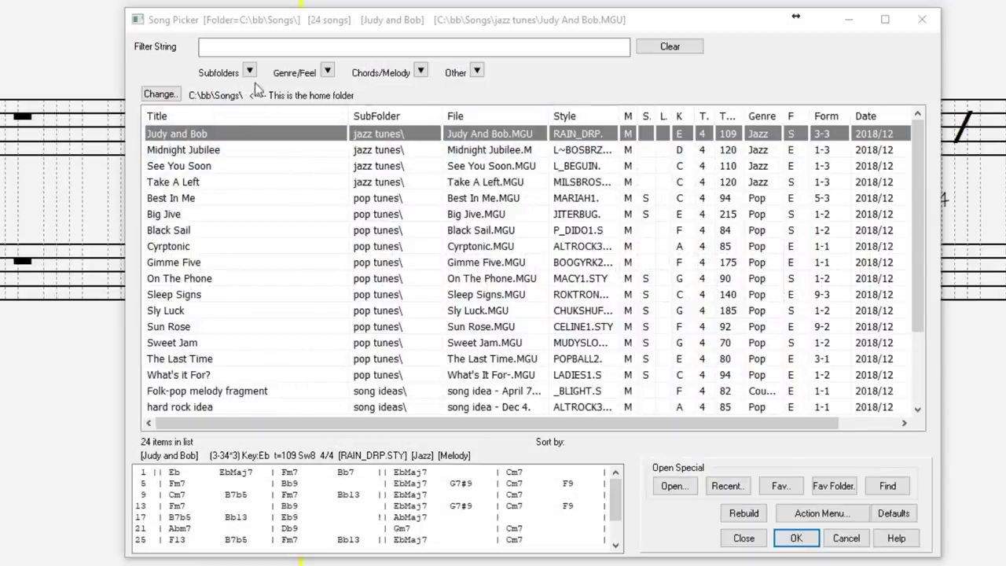
click(421, 70)
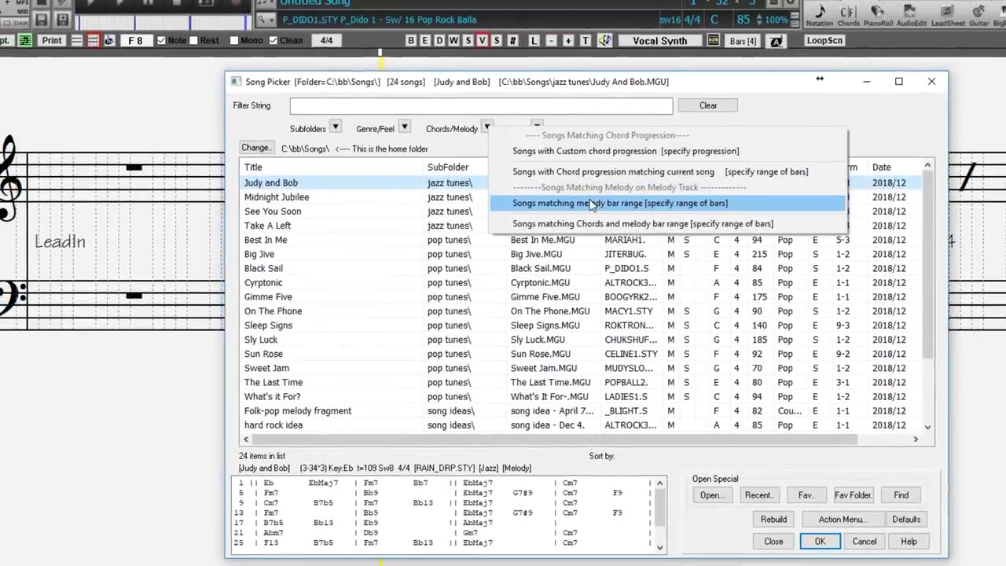
click(591, 205)
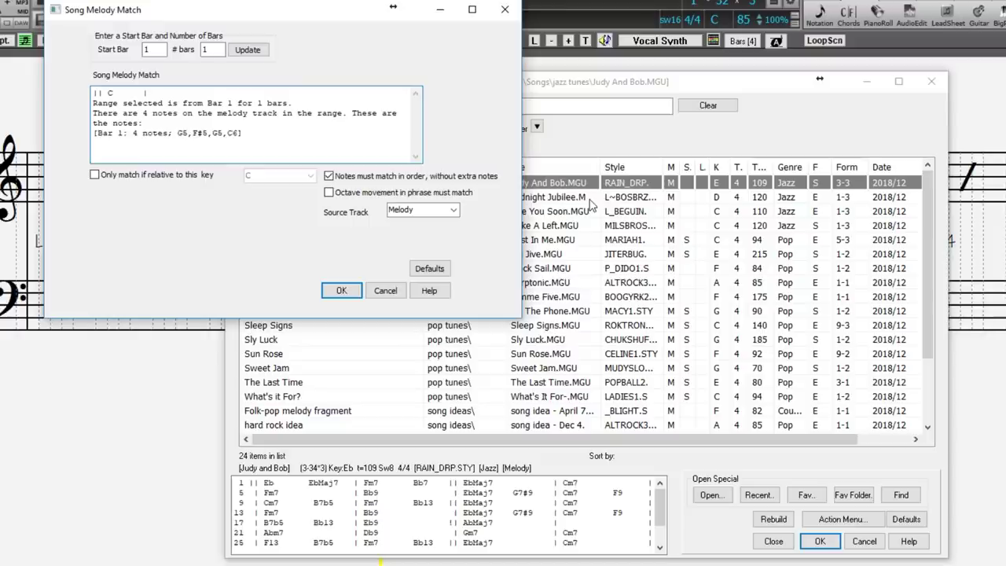
click(278, 146)
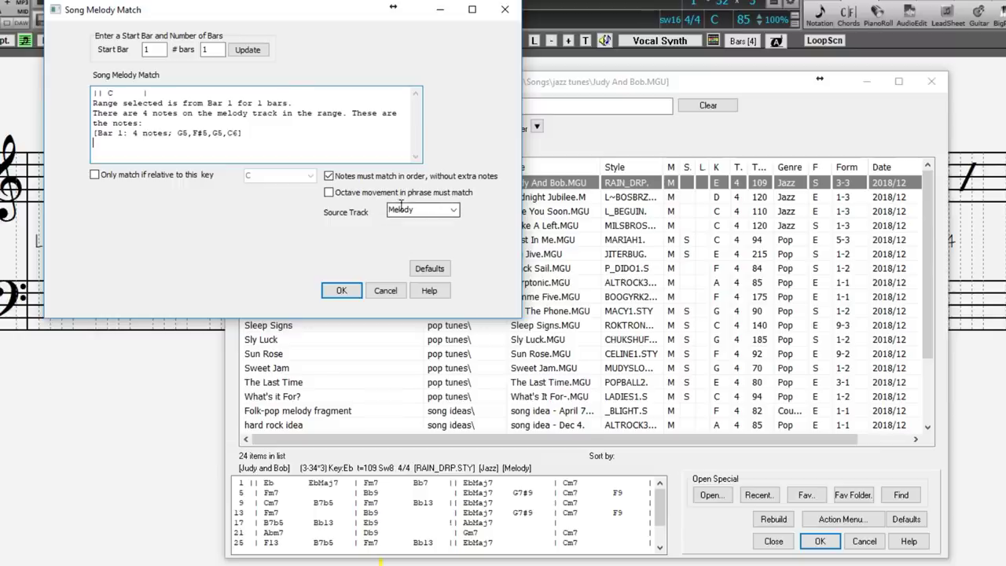
click(341, 291)
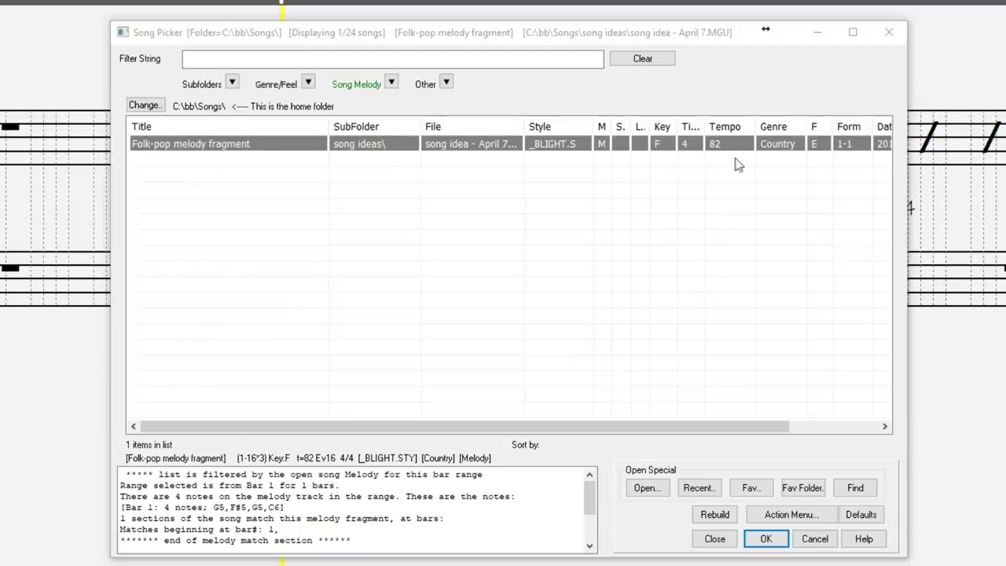
- Load the song Folk-pop melody fragment from the filtered list and play it
double_click(227, 146)
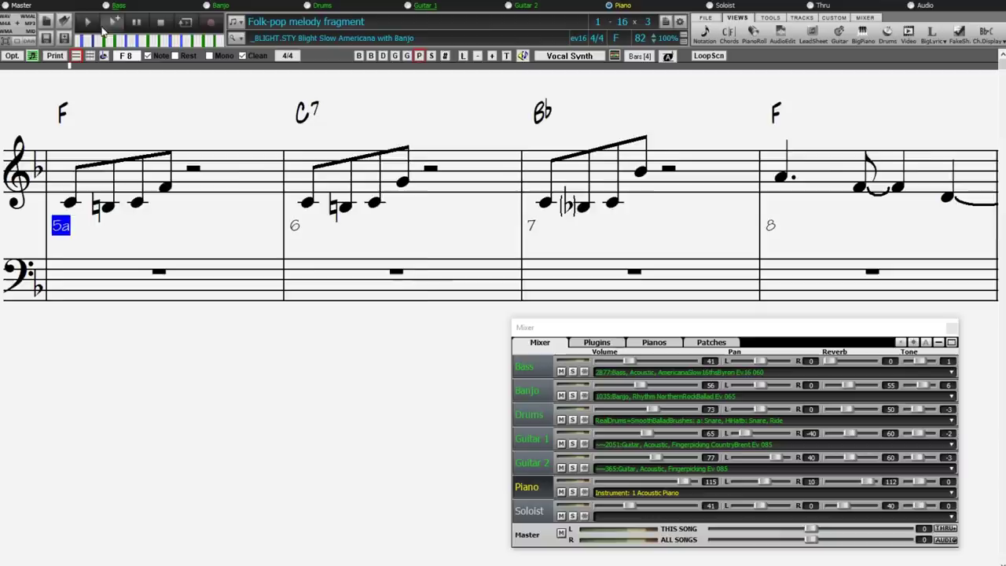
click(89, 24)
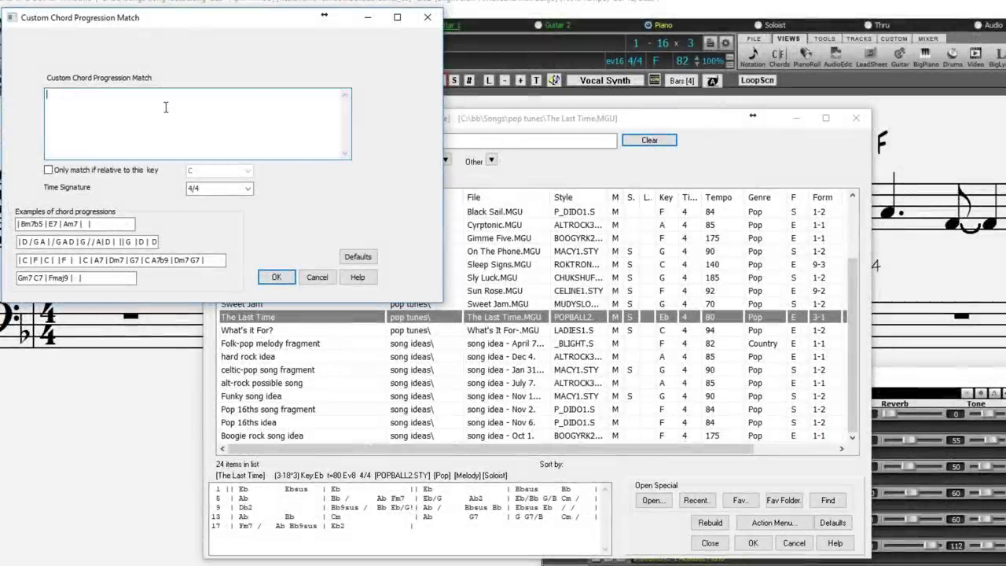
- Filter the Song Picker by the custom chord progression c|c7|f in 4/4
text(C)
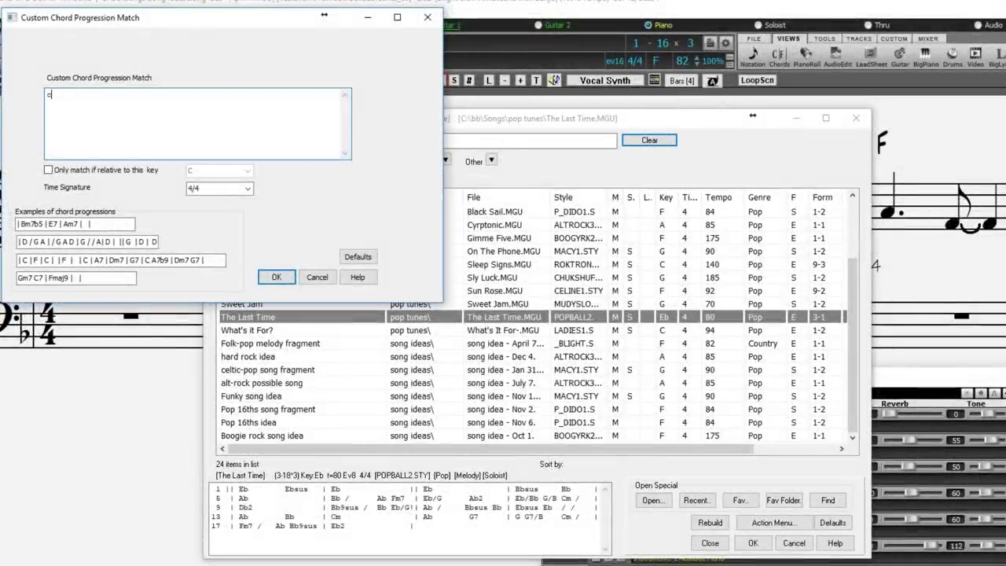
text( | C7 | F)
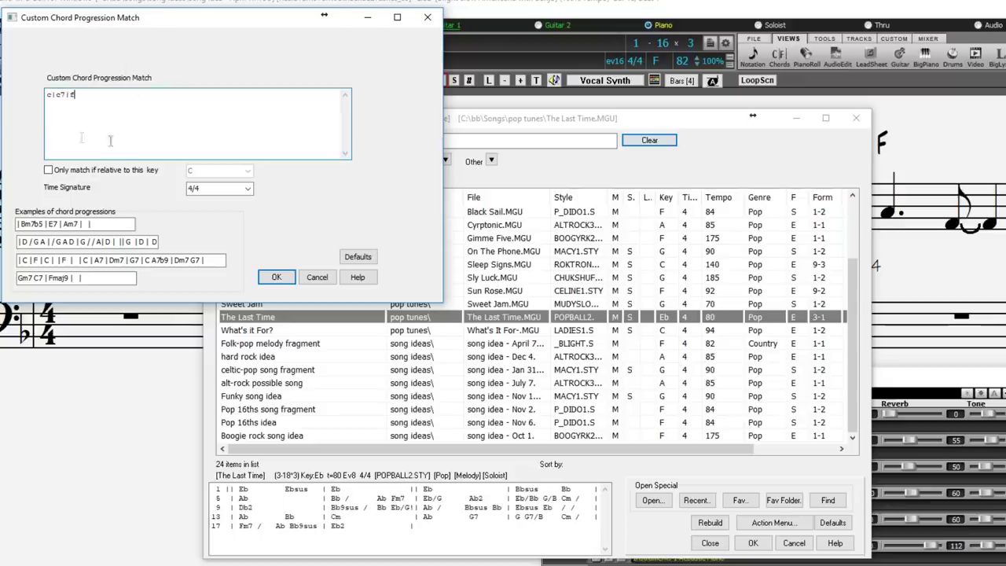
click(272, 276)
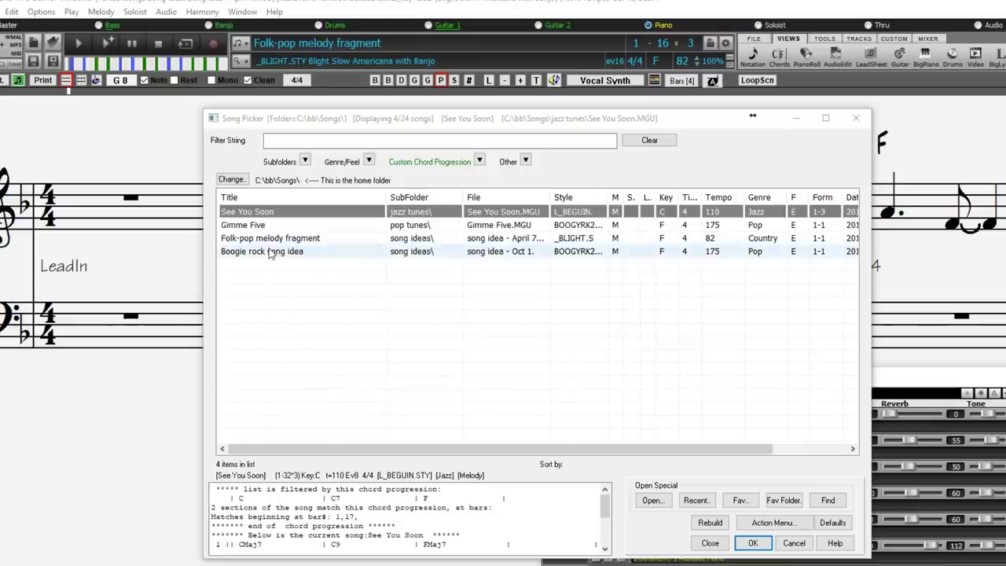
- Examine the chord match details of See You Soon and highlight its matching chords starting at bar 17
click(276, 214)
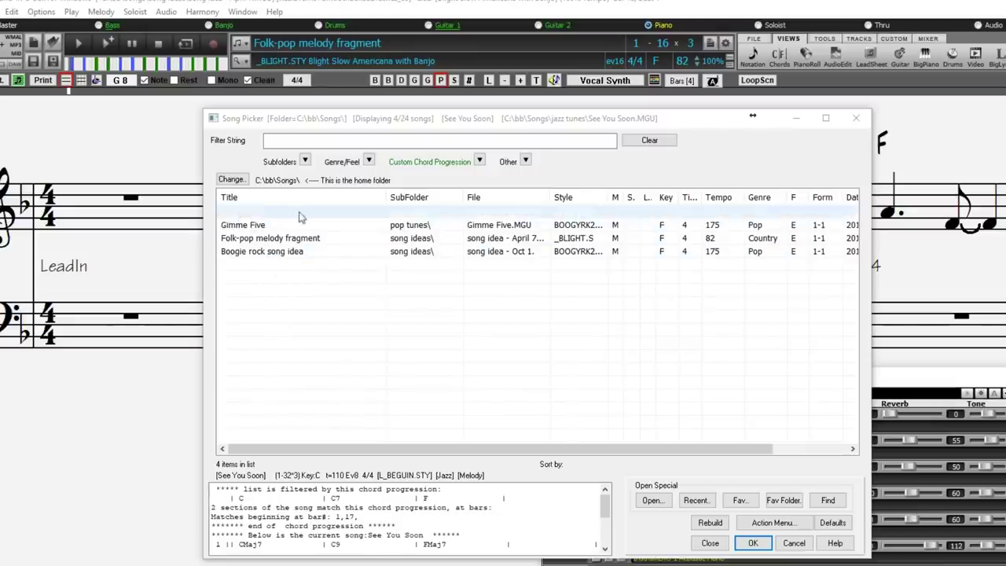
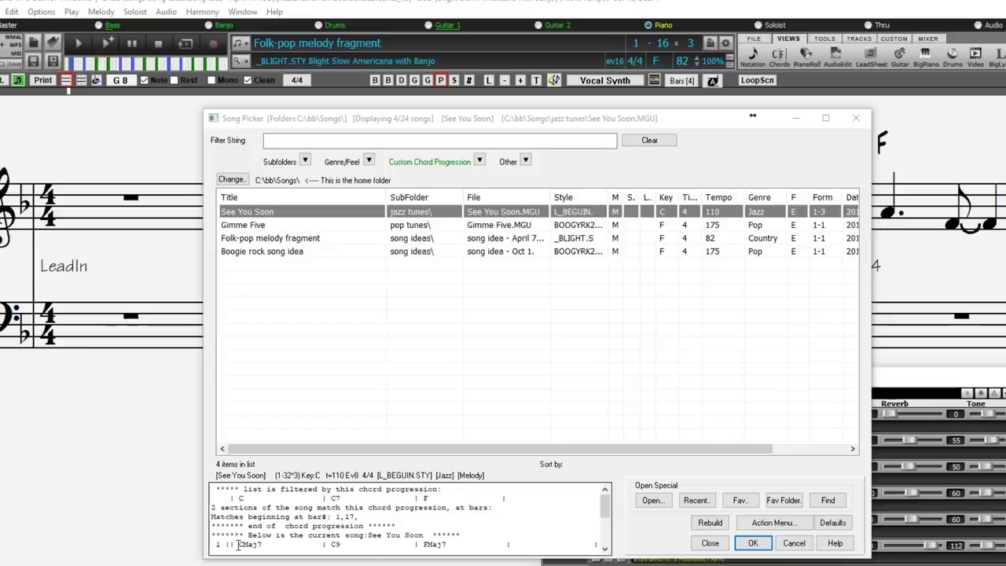
scroll(238, 544, down, 2)
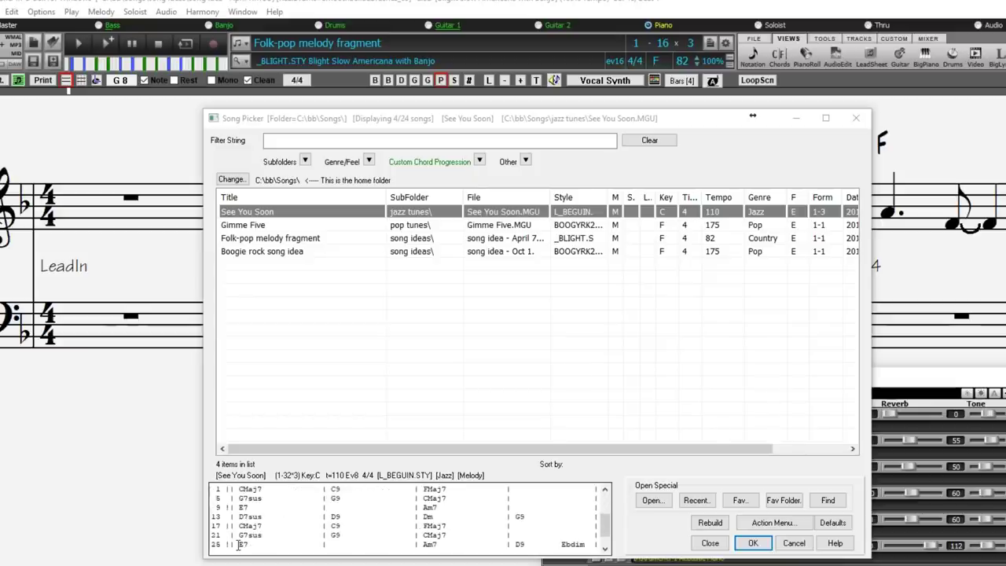
drag(239, 526, 465, 526)
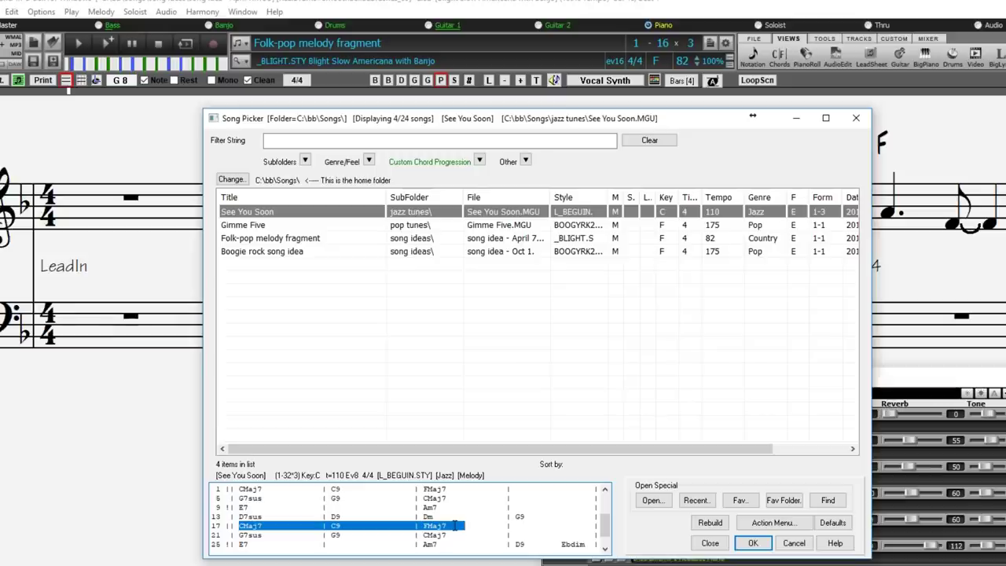
- Examine the chord match details of Gimme Five and highlight its matching chords starting at bar 9
click(264, 225)
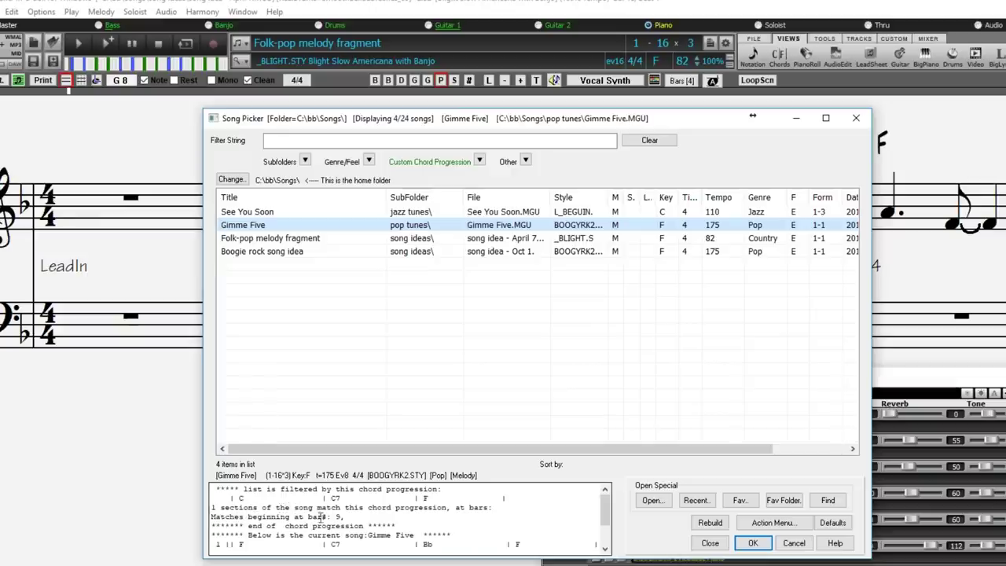
scroll(275, 539, down, 1)
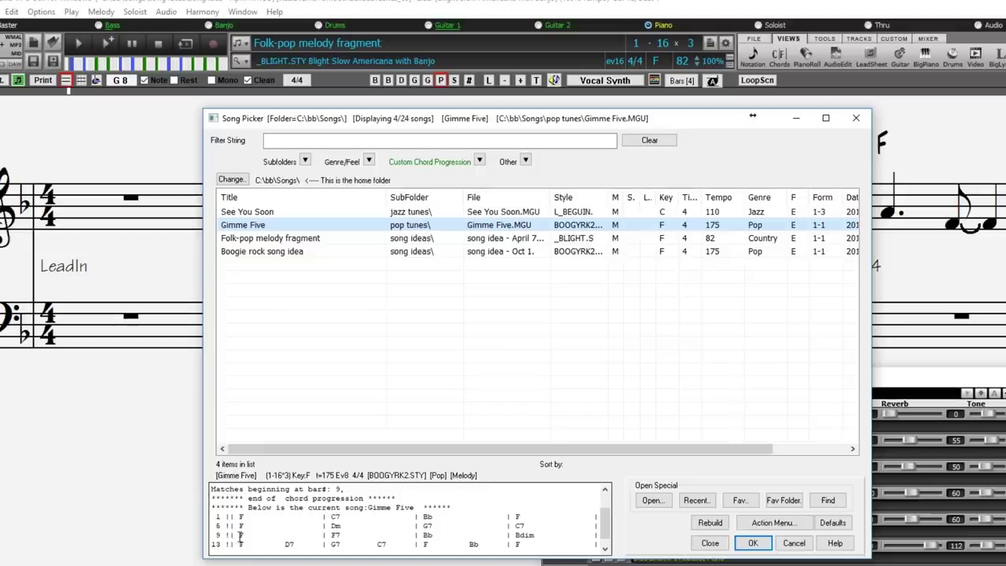
drag(238, 535, 475, 535)
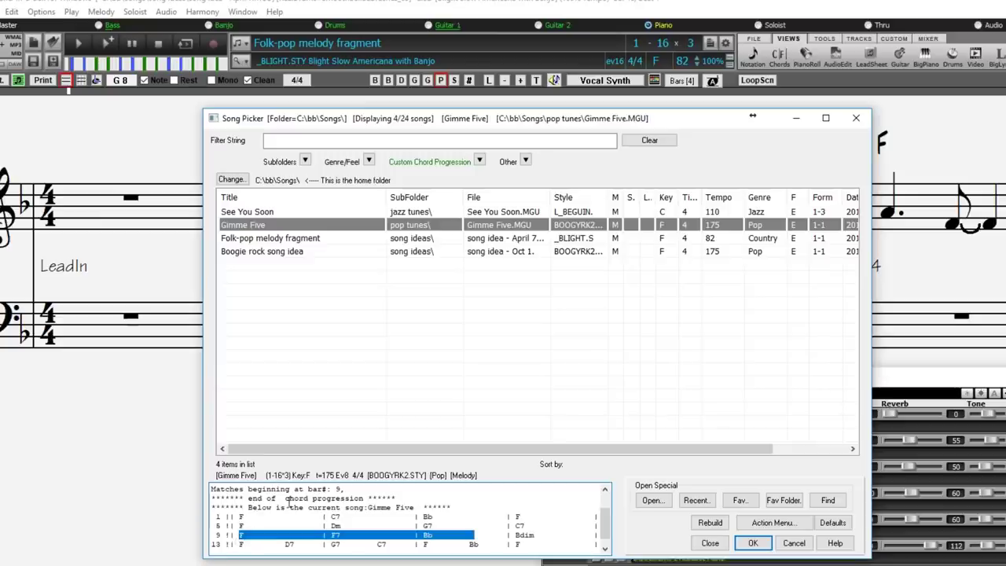
scroll(286, 512, up, 1)
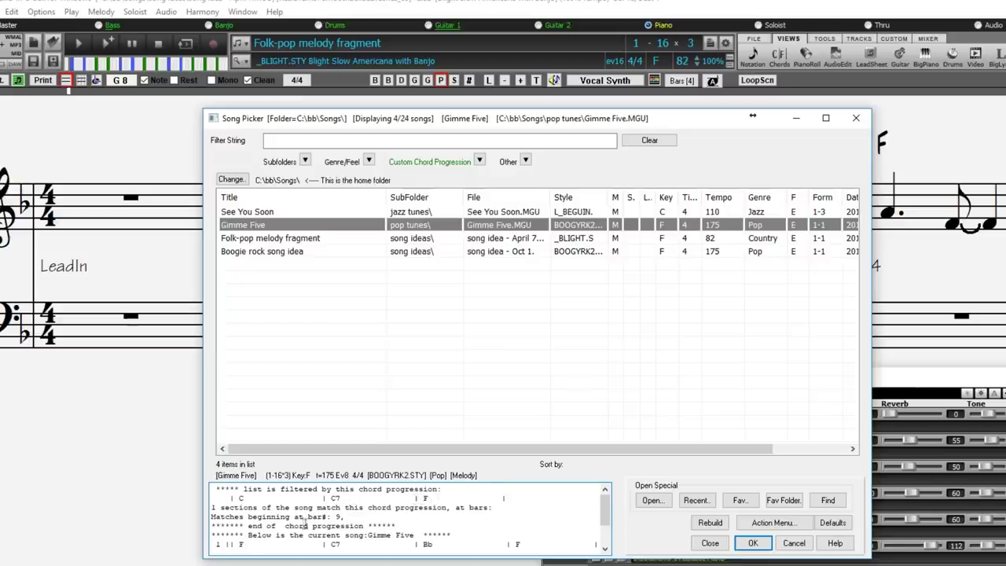
- Filter the C:\bb\Songs\ list to the song ideas subfolder and switch the filter to the pop tunes subfolder
scroll(304, 523, down, 2)
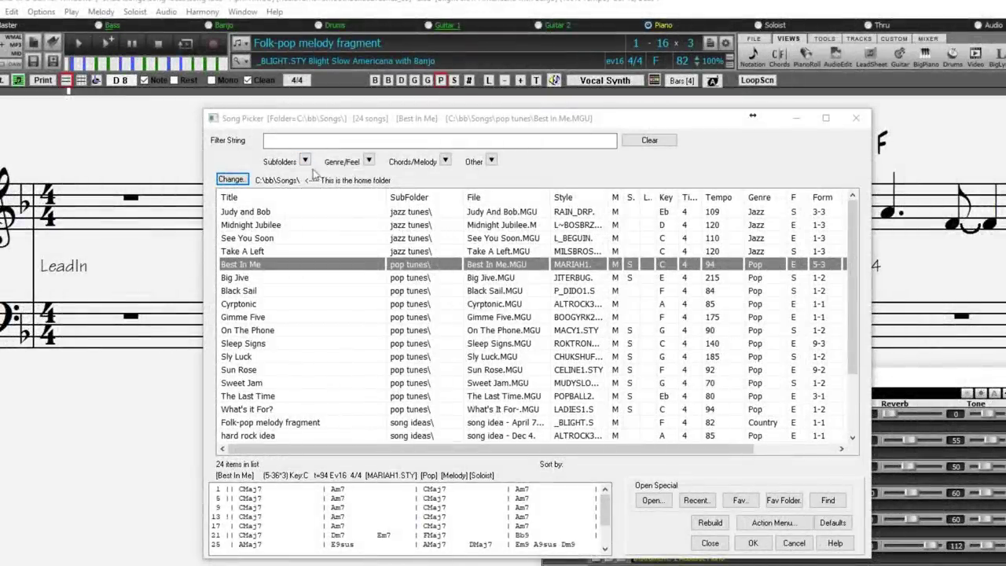
click(305, 161)
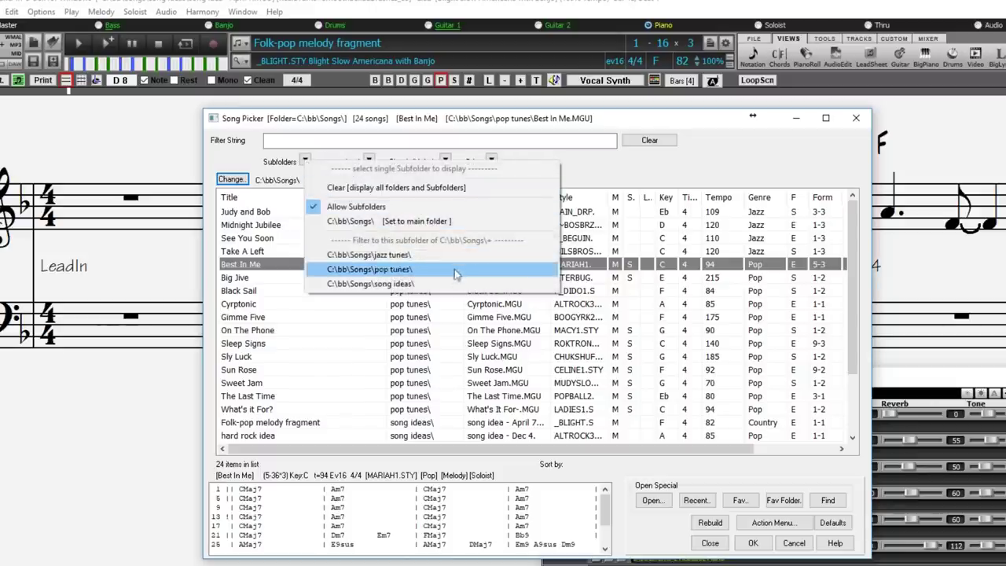
click(416, 286)
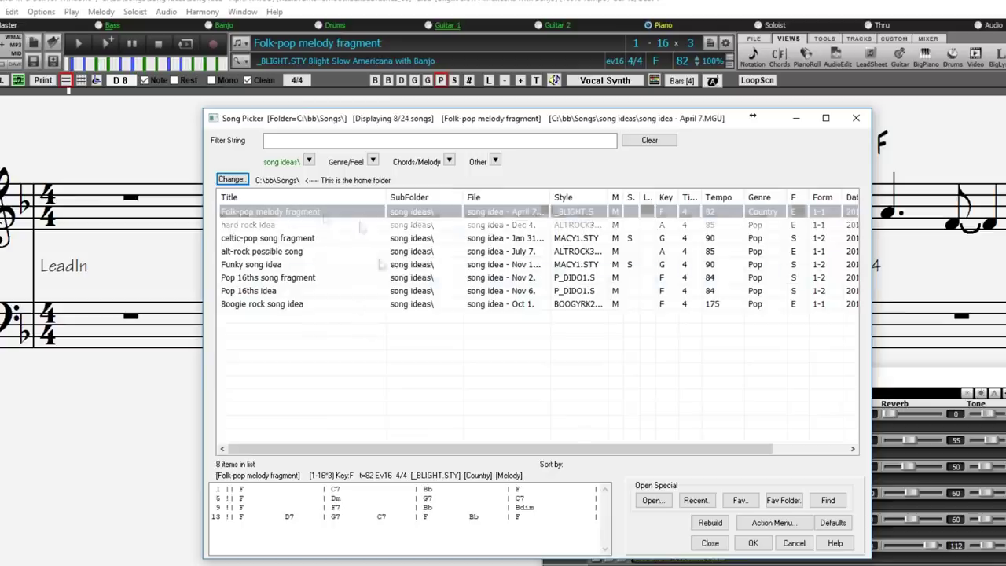
click(309, 160)
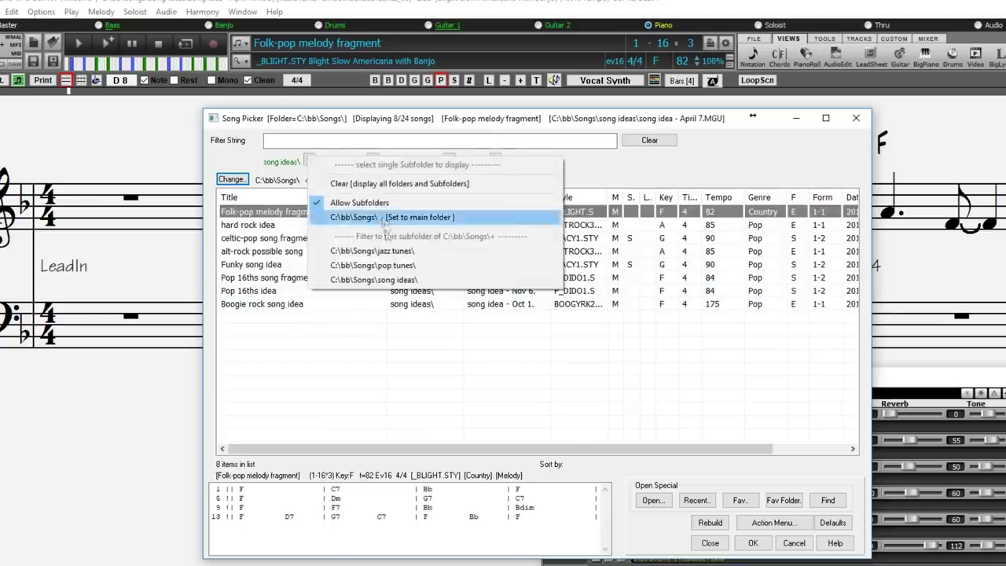
click(443, 265)
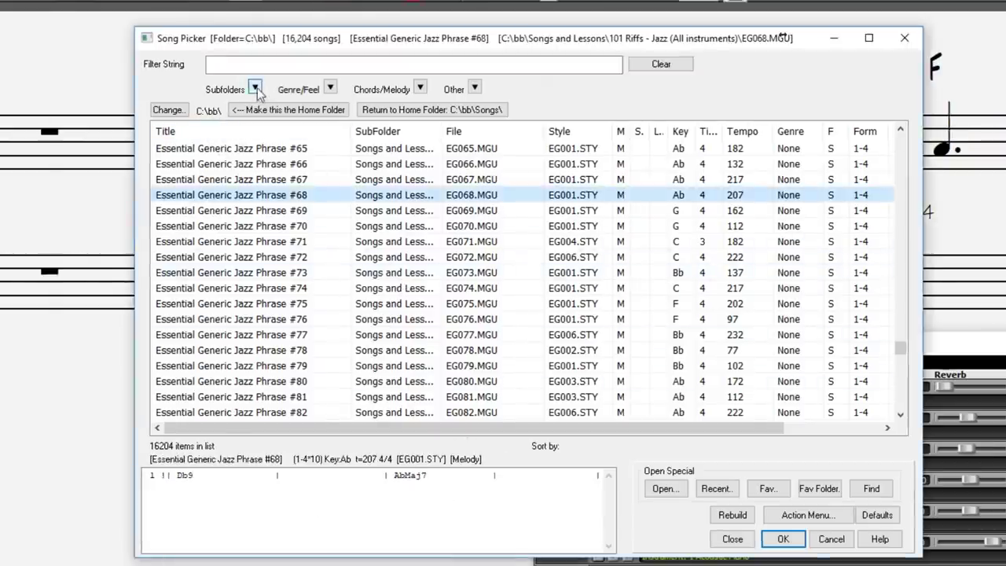
- Browse the subfolders available for filtering C:\bb\ and choose the RealTracks191 Demos funky electric piano folder
click(180, 87)
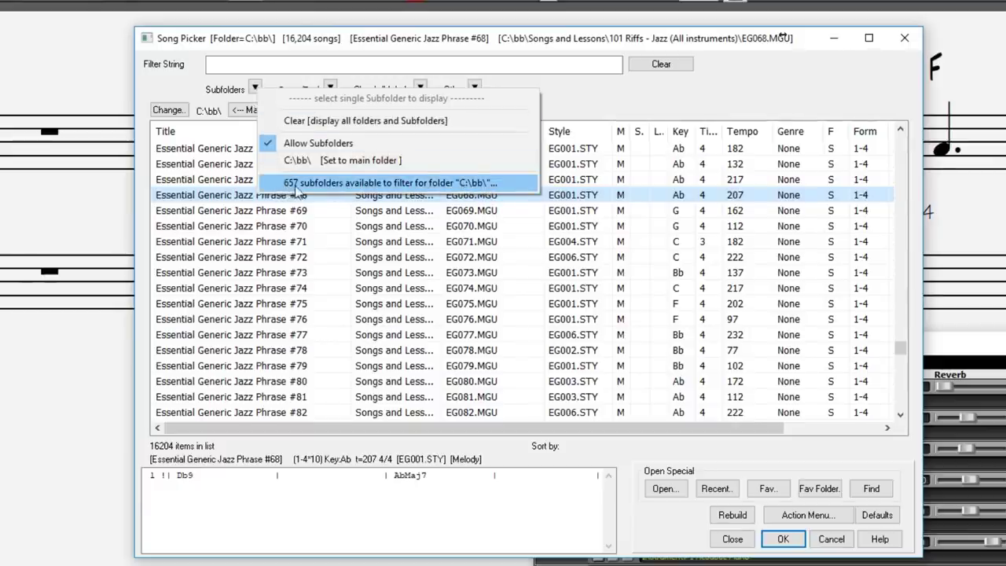
click(381, 184)
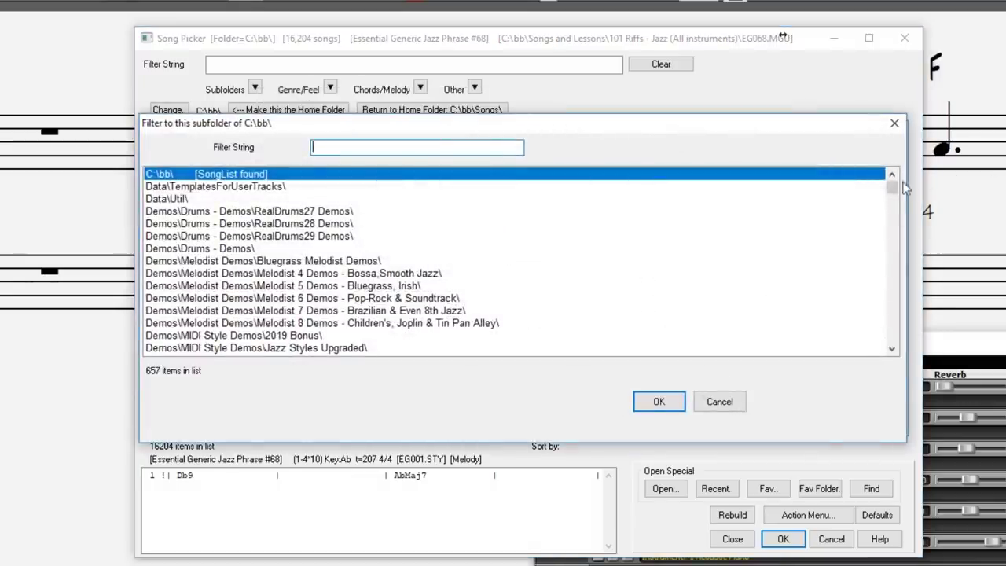
drag(893, 190, 897, 244)
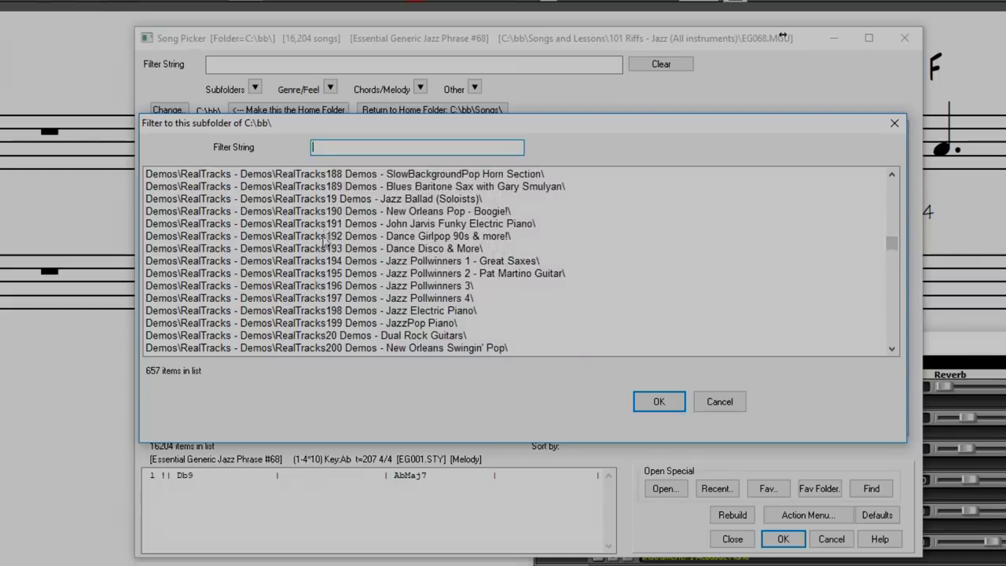
click(314, 223)
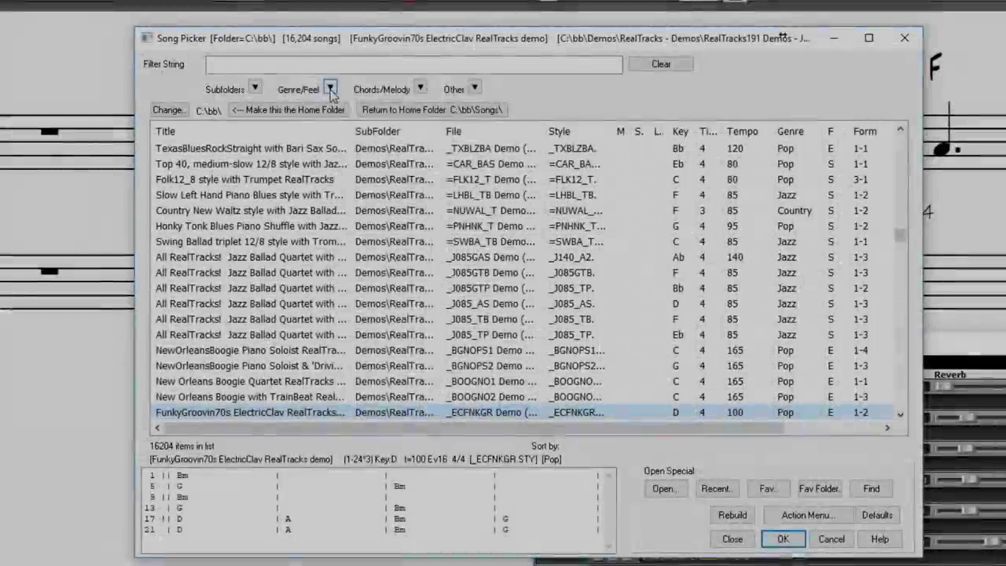
- Review the Song Picker's genre, feel and time signature filters and its other filters for style, melody, key and tempo
click(331, 89)
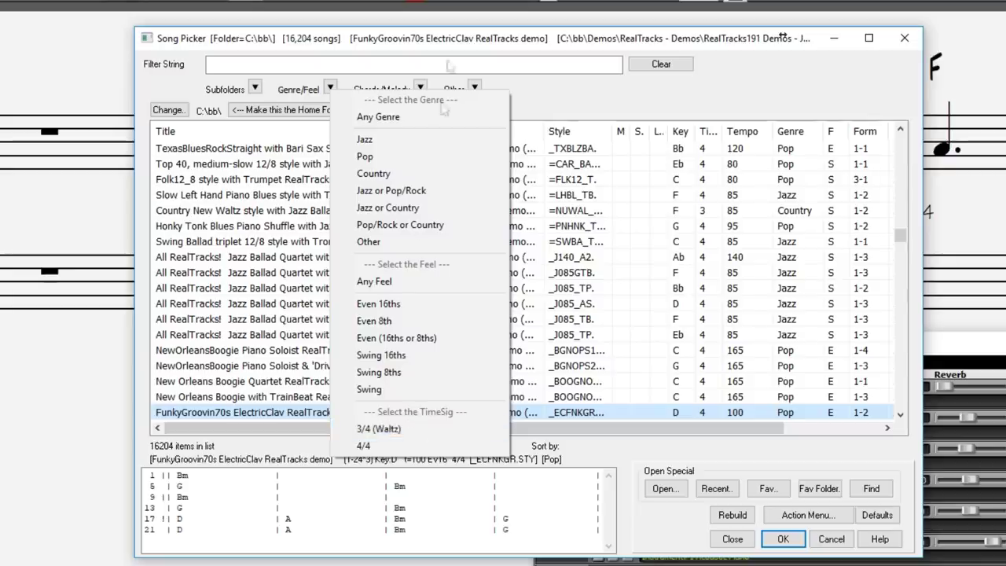
click(471, 37)
click(474, 88)
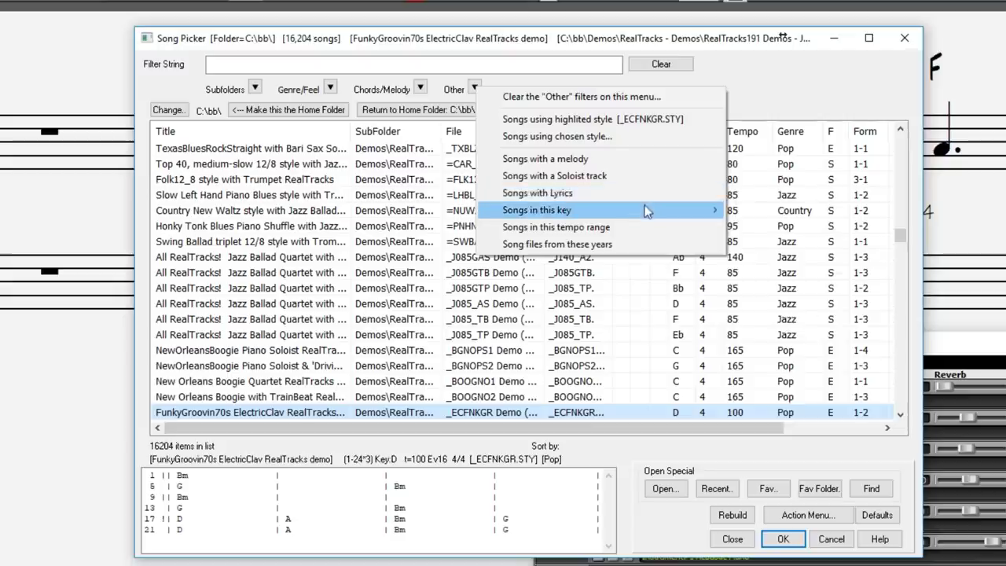
mouse_move(647, 215)
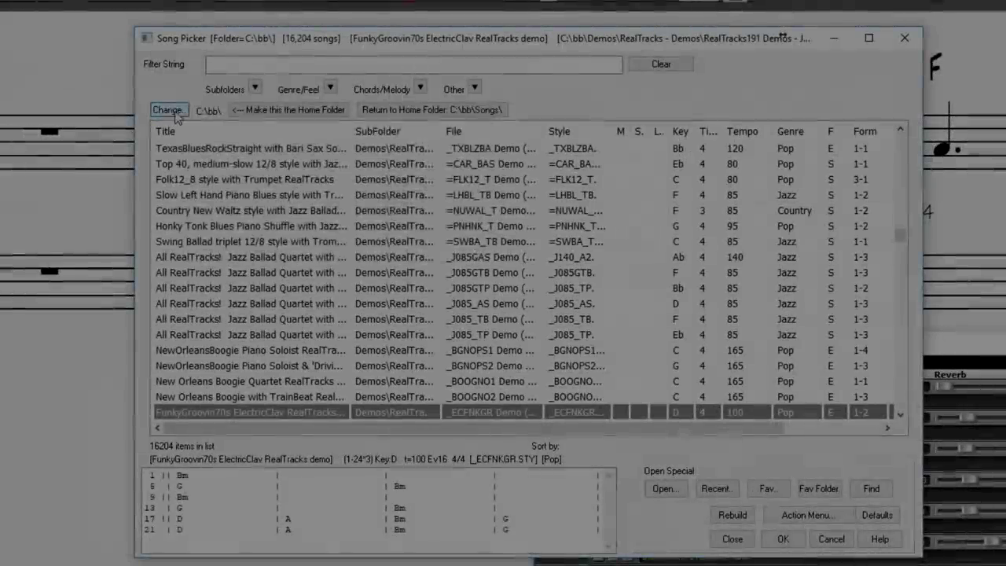
- Load the previously made song list for C:\bb\Songs and Lessons\ and browse its songs
click(168, 110)
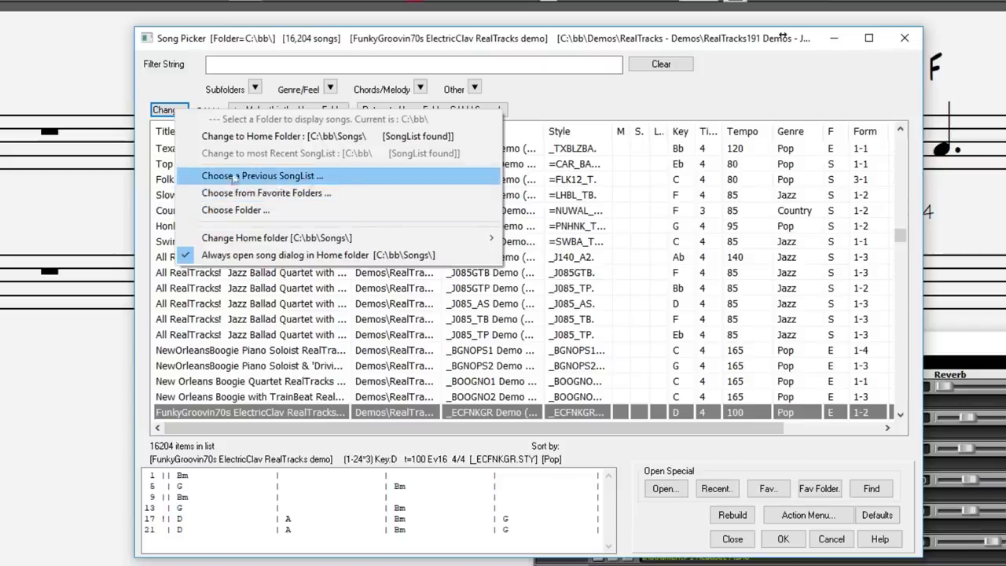
click(331, 179)
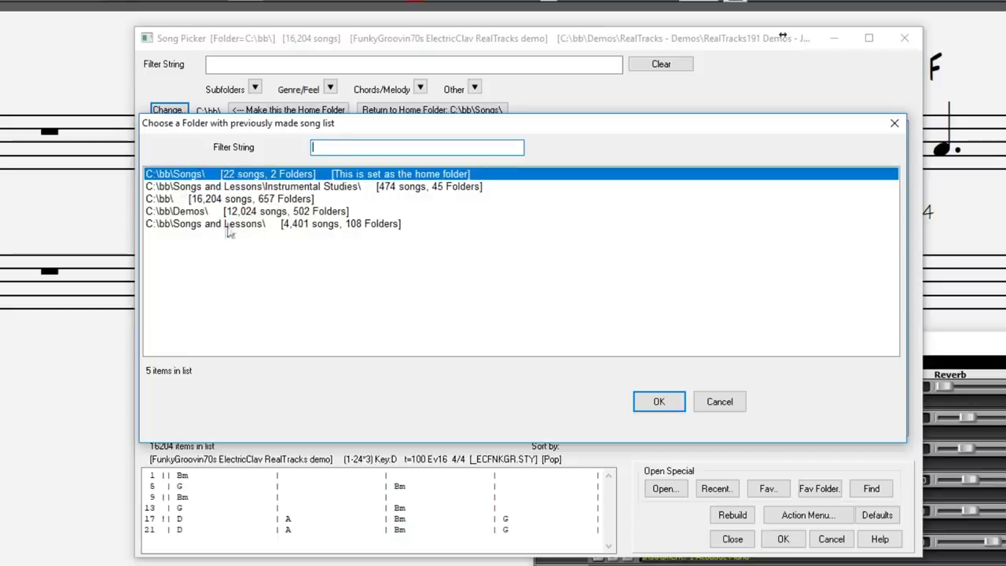
click(257, 225)
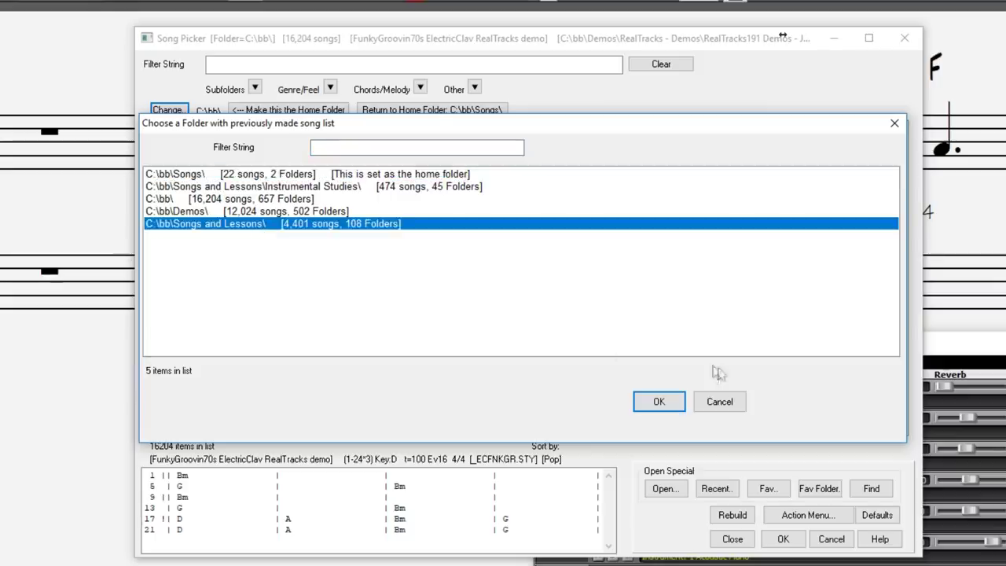
click(656, 401)
scroll(405, 296, down, 12)
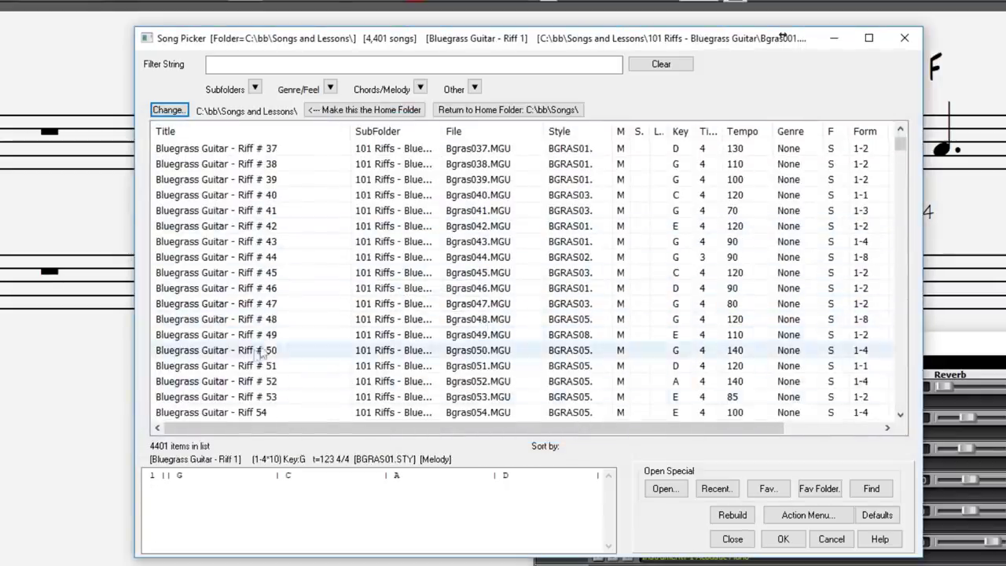
- Switch to the previously made song list for C:\bb\Demos\ and browse its songs
click(173, 110)
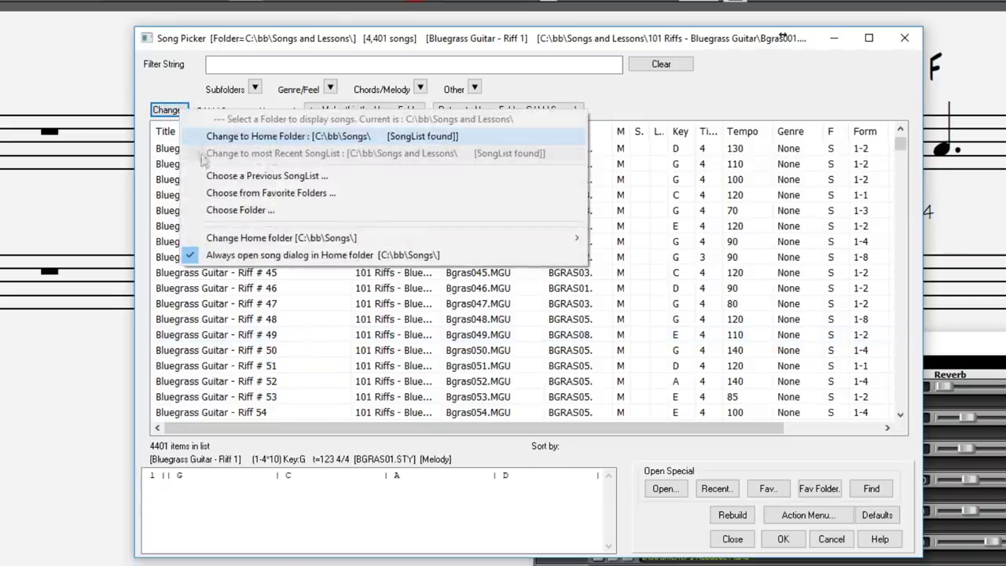
click(253, 175)
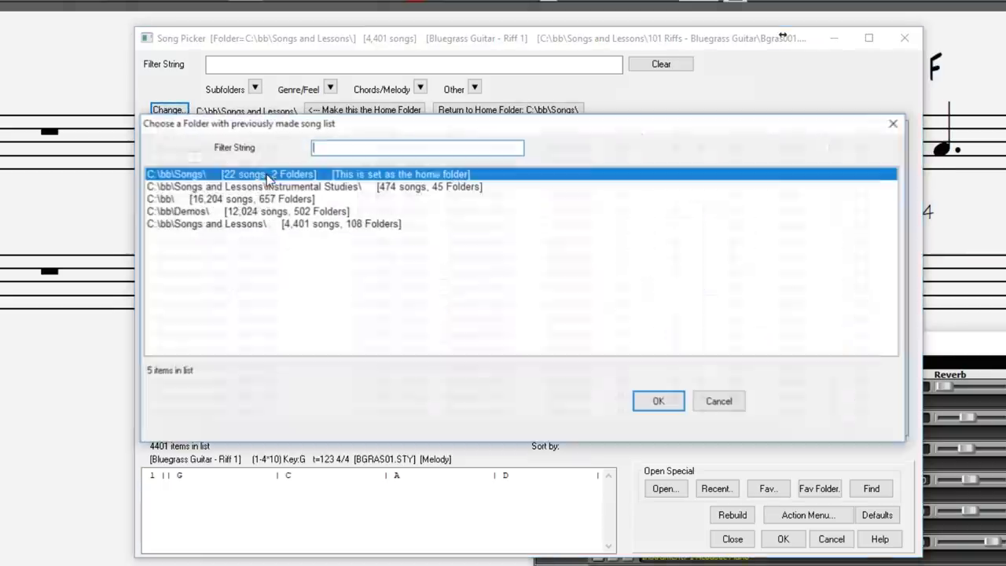
click(203, 211)
click(668, 404)
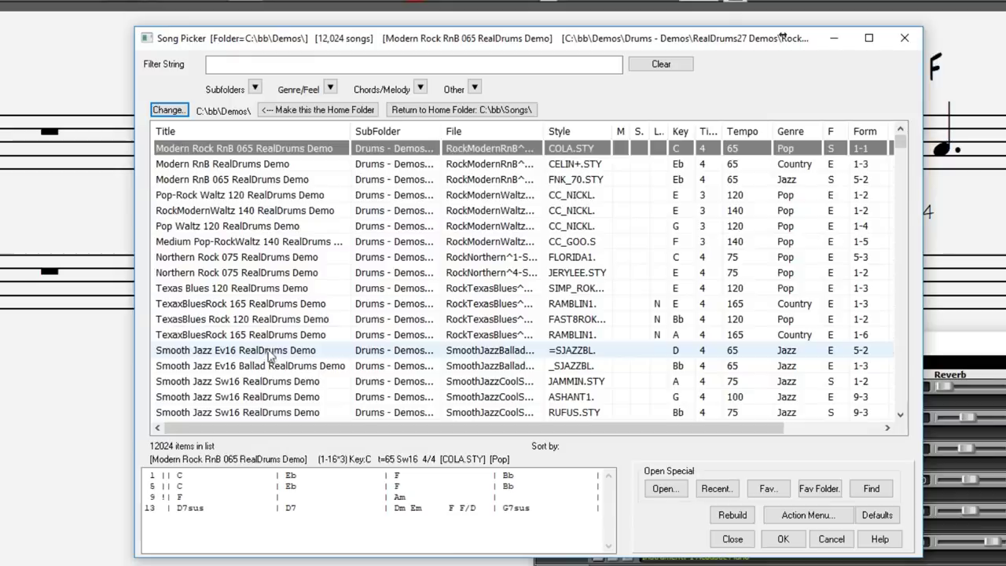
scroll(269, 355, down, 5)
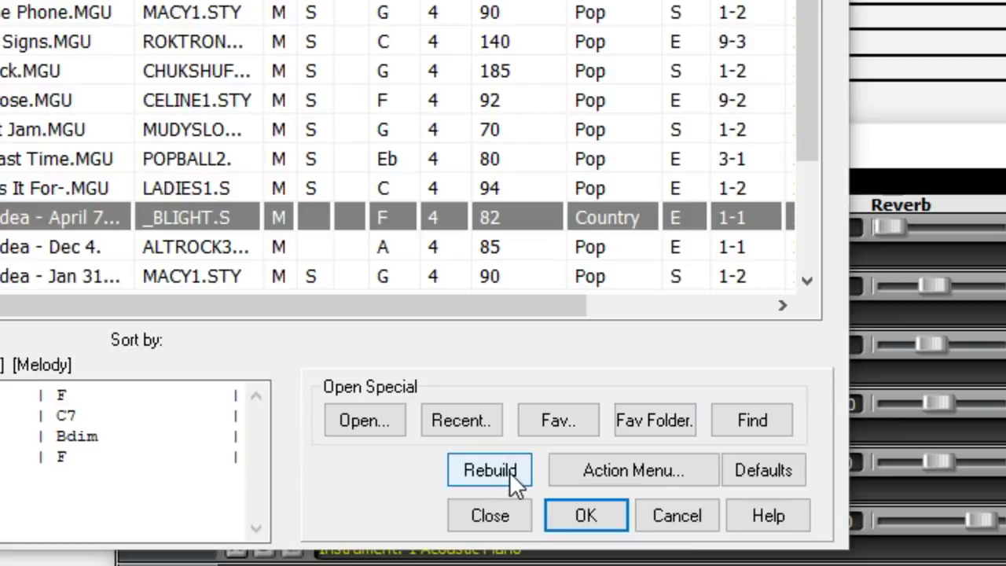
- Set the font size to 14 in the Songpicker Options
click(640, 469)
click(854, 457)
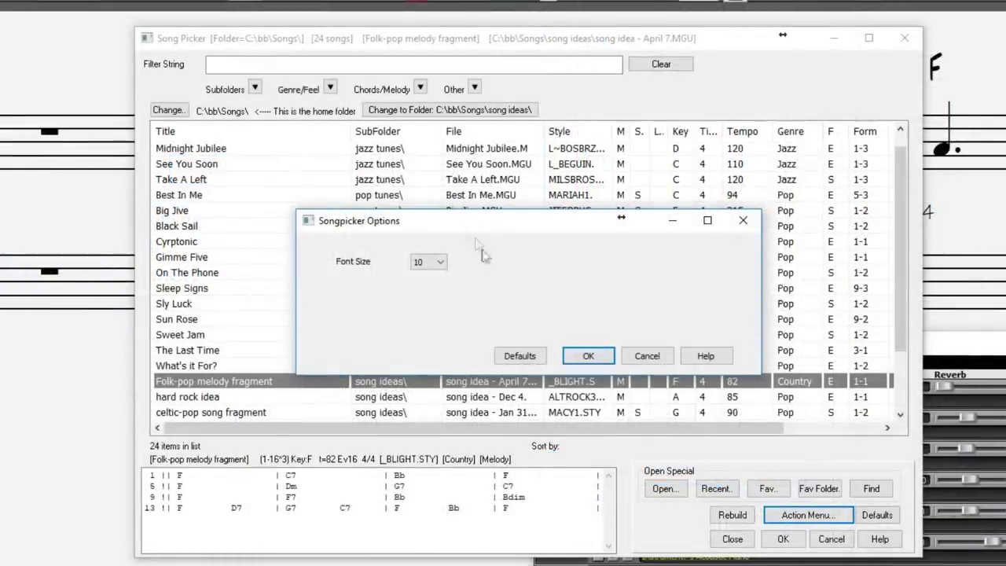
click(428, 262)
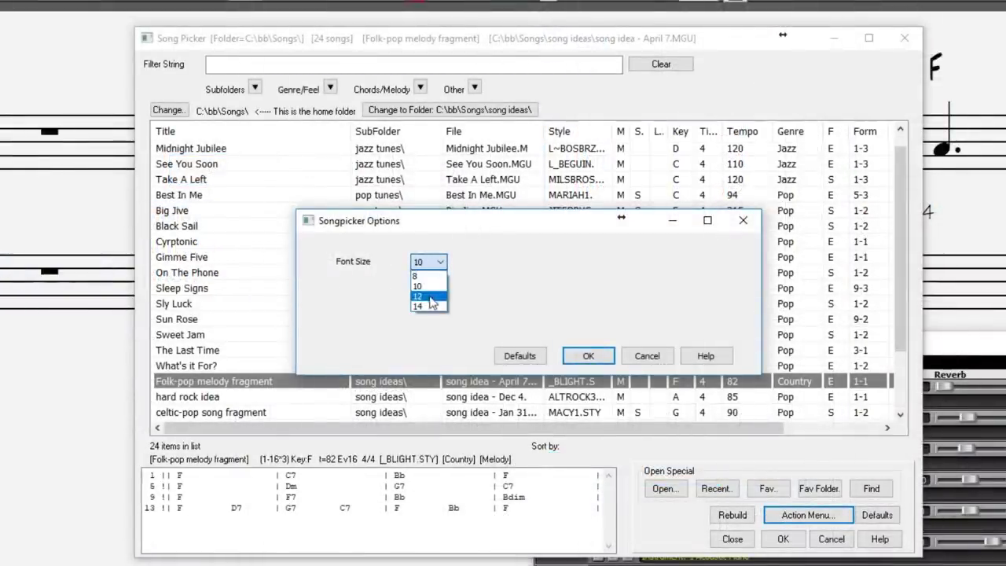
click(430, 307)
click(588, 356)
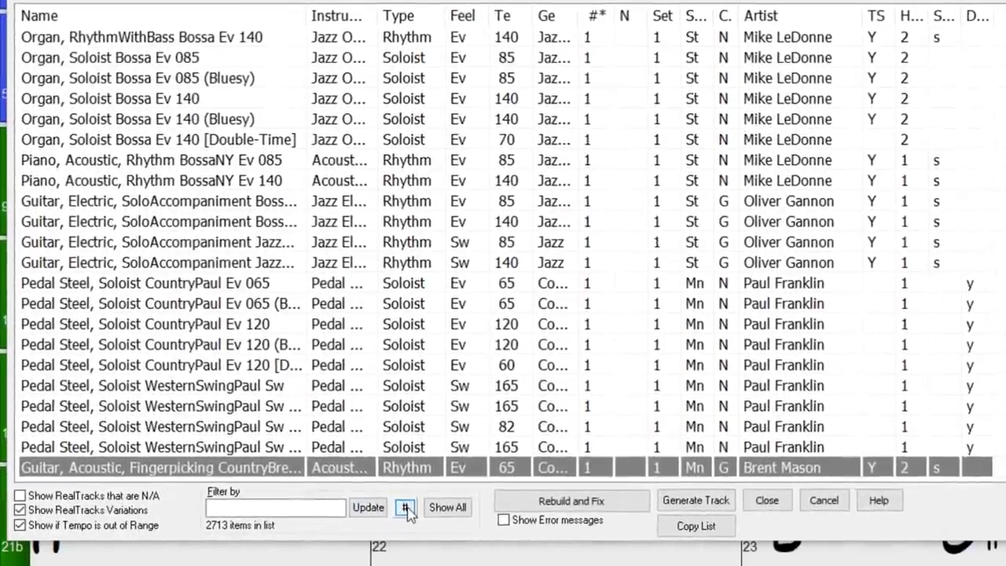
- Open the list filter options in the RealTracks Picker, the RealDrums Picker and the MIDI SuperTracks selection
click(388, 510)
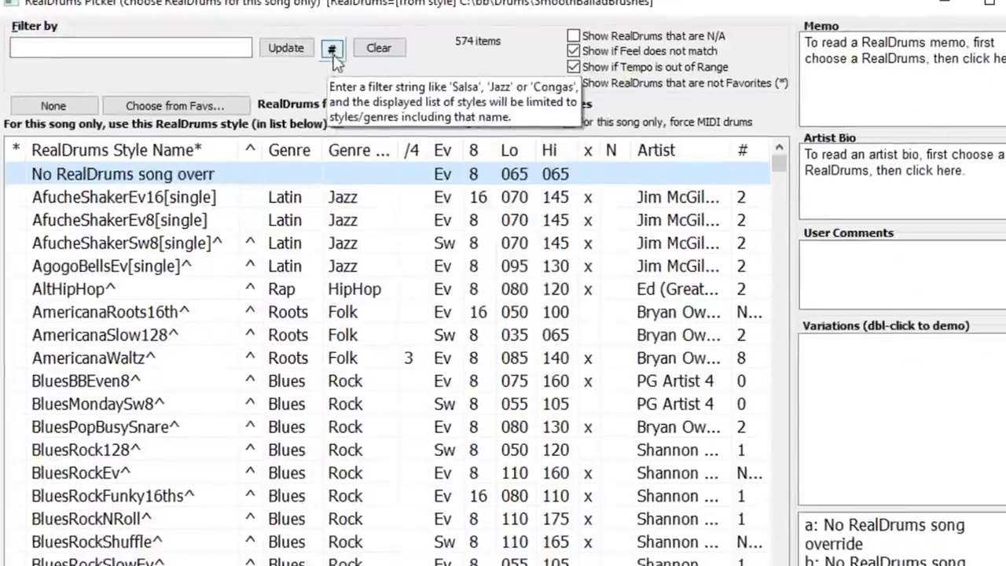
click(333, 46)
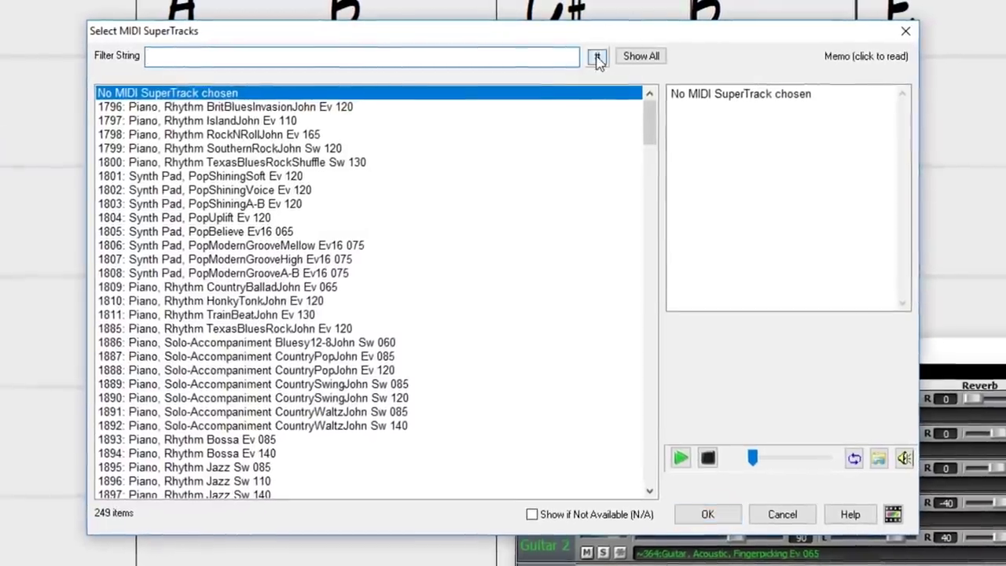
click(598, 57)
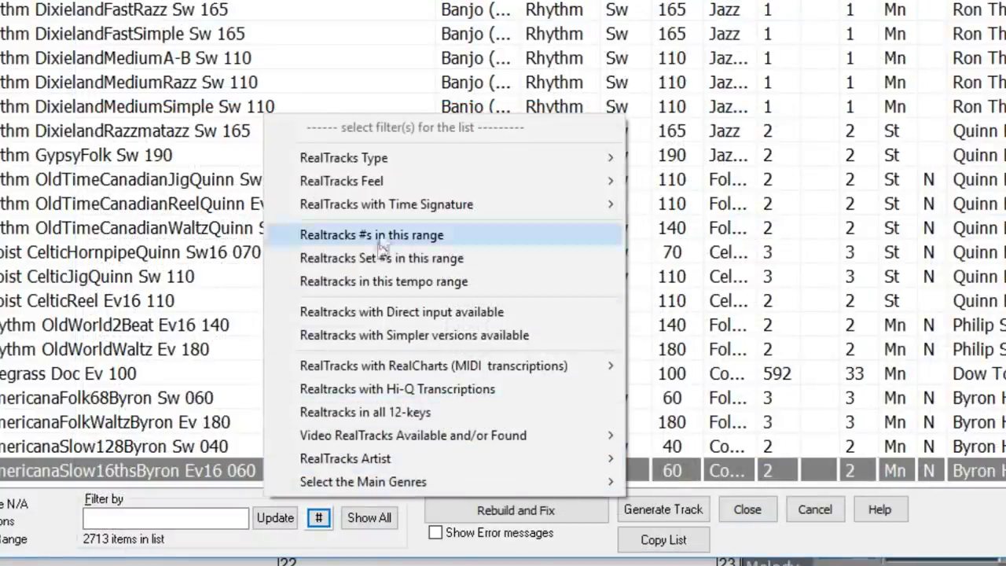
- Examine the RealTracks list filters for feel, time signature, RealCharts, video, artist and main genres without applying any
mouse_move(563, 171)
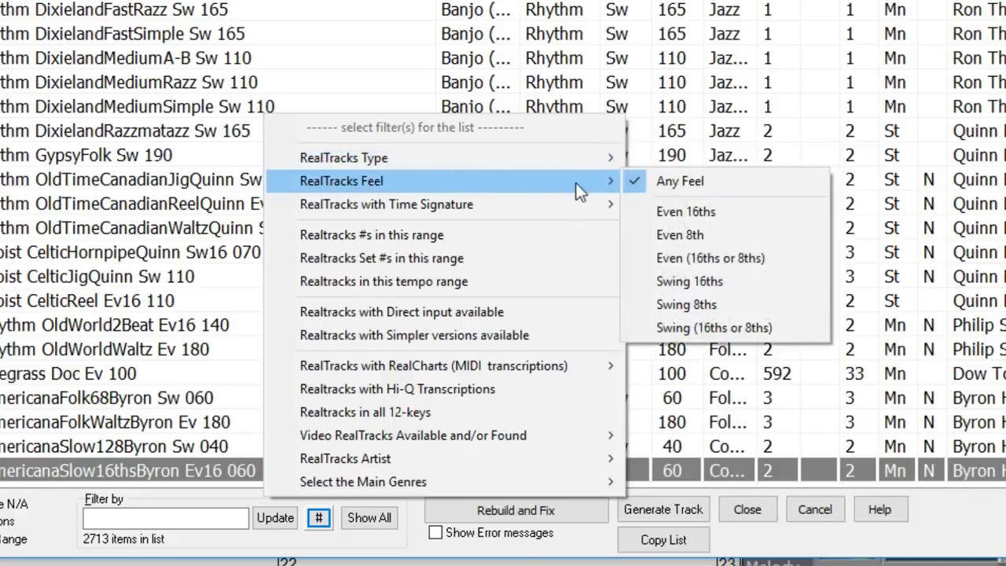
mouse_move(571, 211)
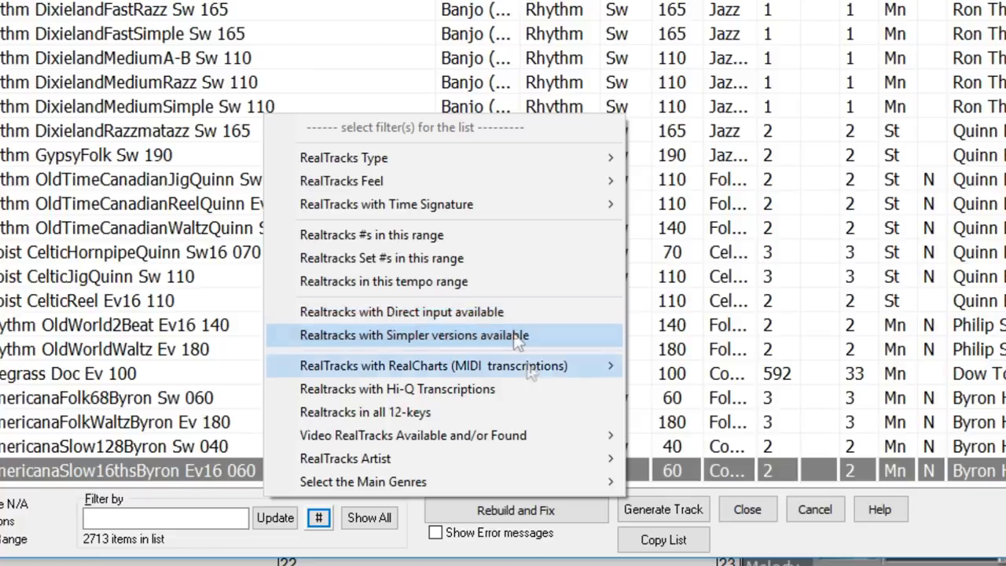
mouse_move(542, 376)
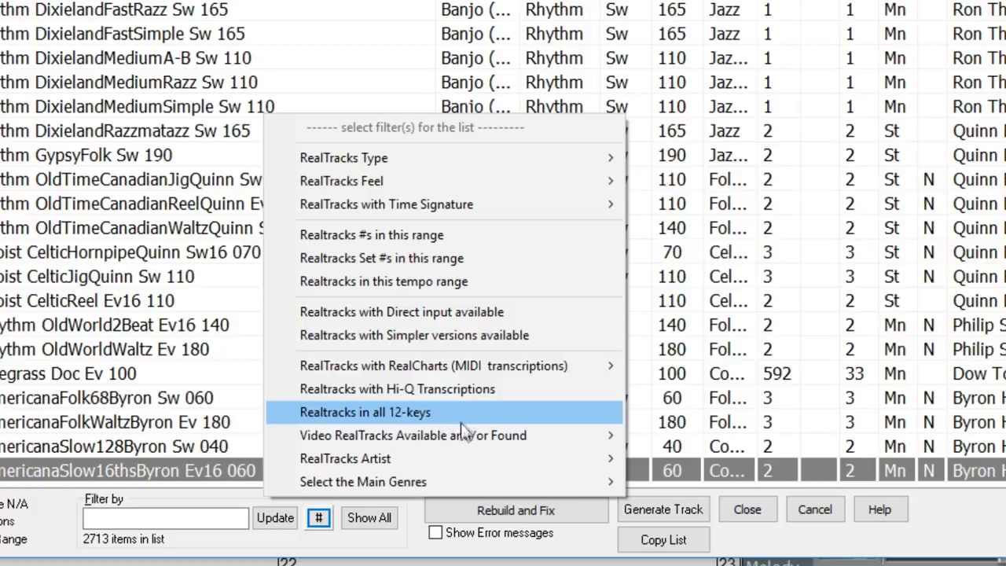
mouse_move(460, 435)
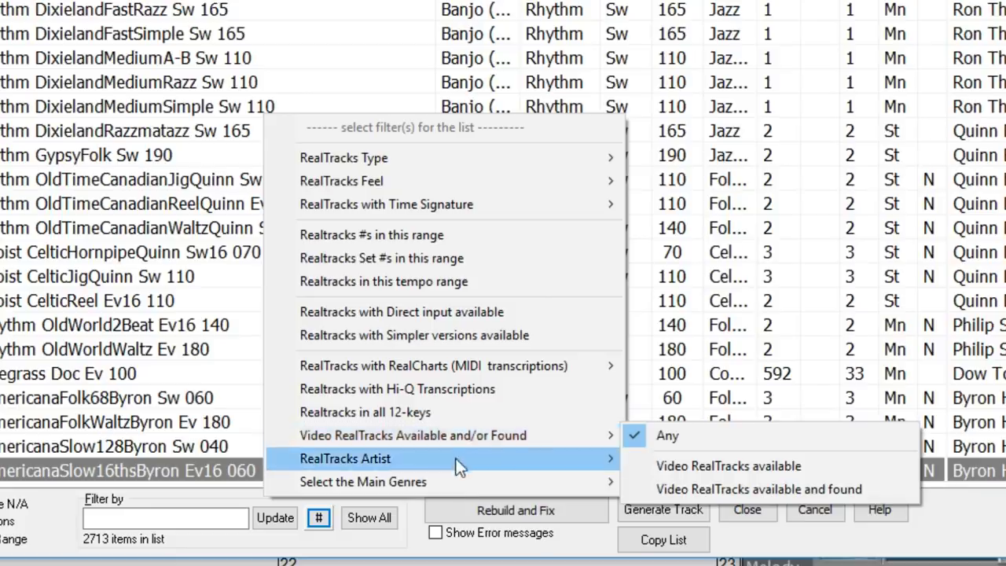
mouse_move(464, 459)
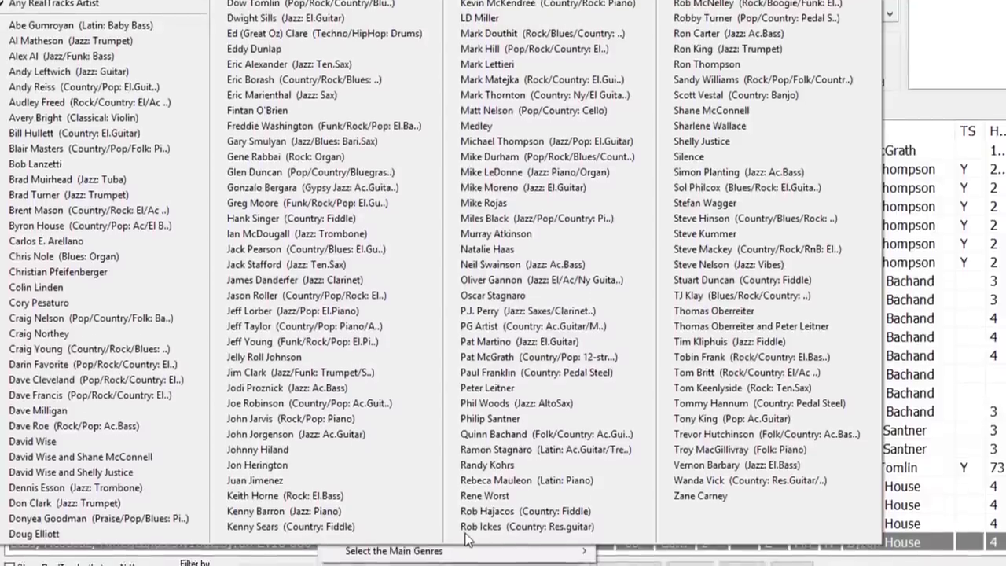
mouse_move(533, 553)
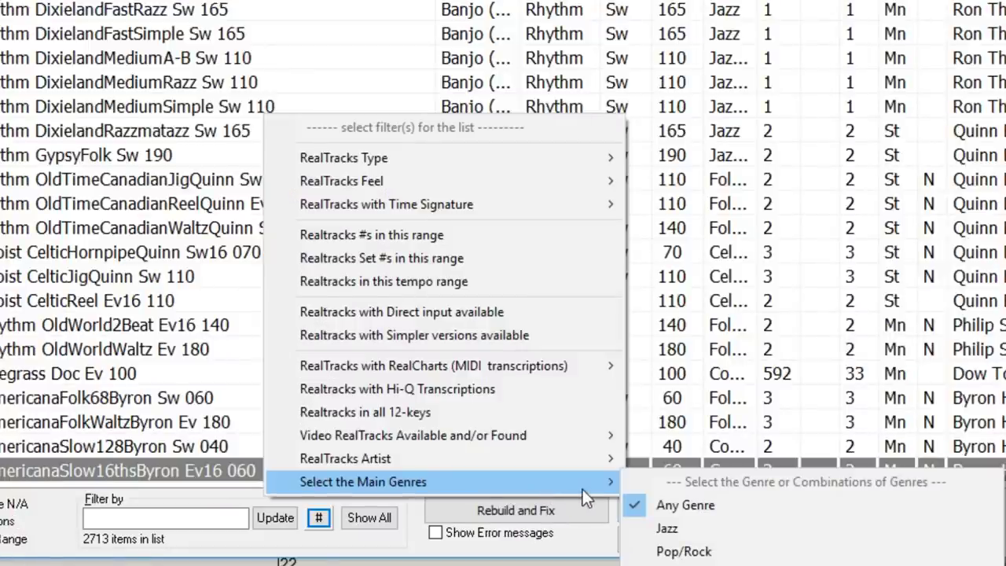
key(Escape)
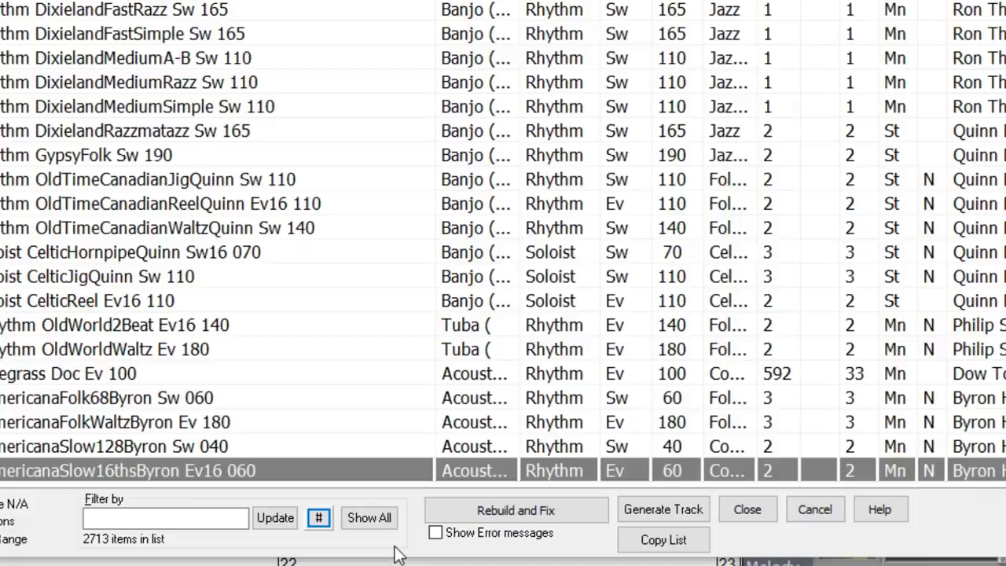
- Filter the RealTracks list to the artist Oliver Gannon and look through the matching tracks
click(322, 517)
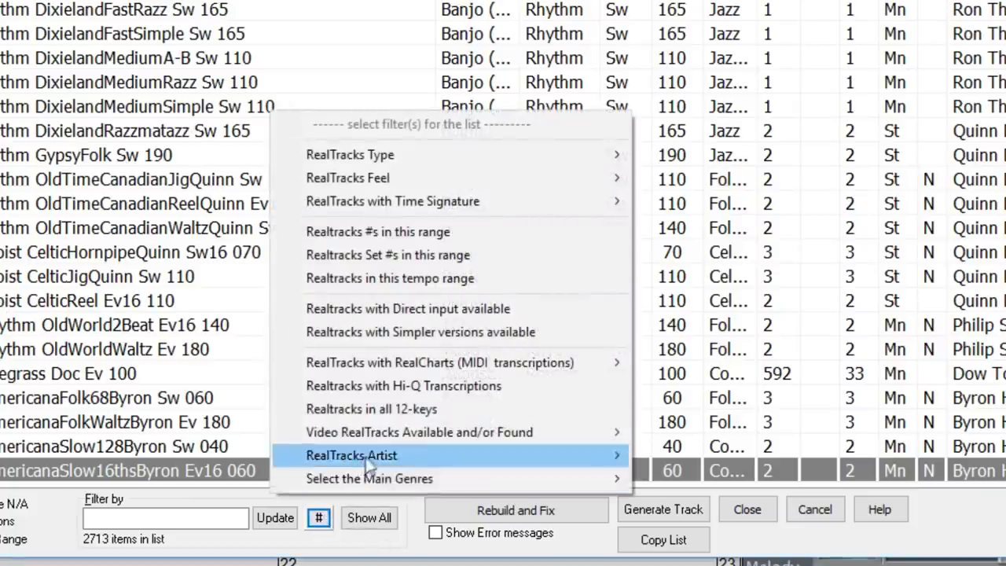
mouse_move(366, 455)
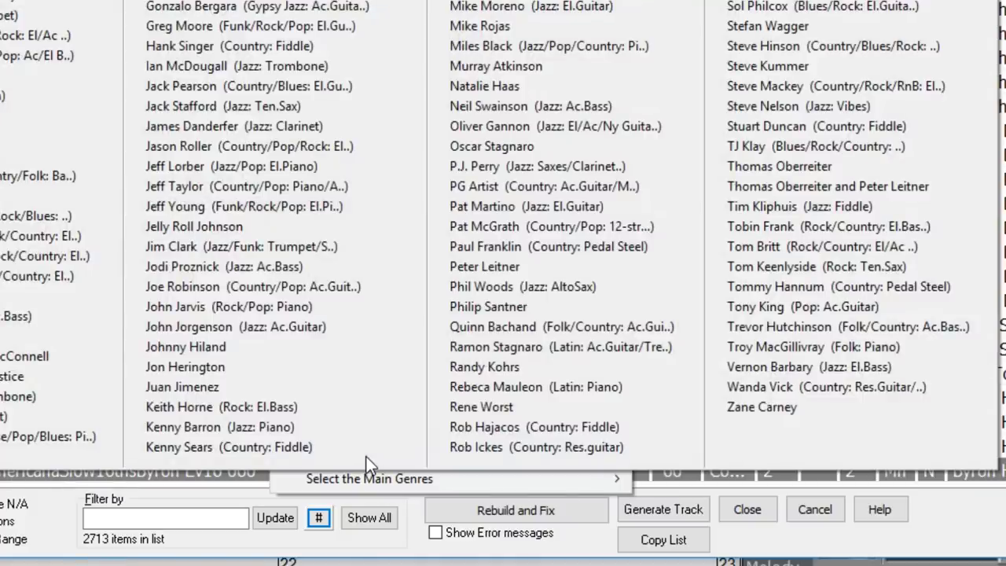
click(591, 127)
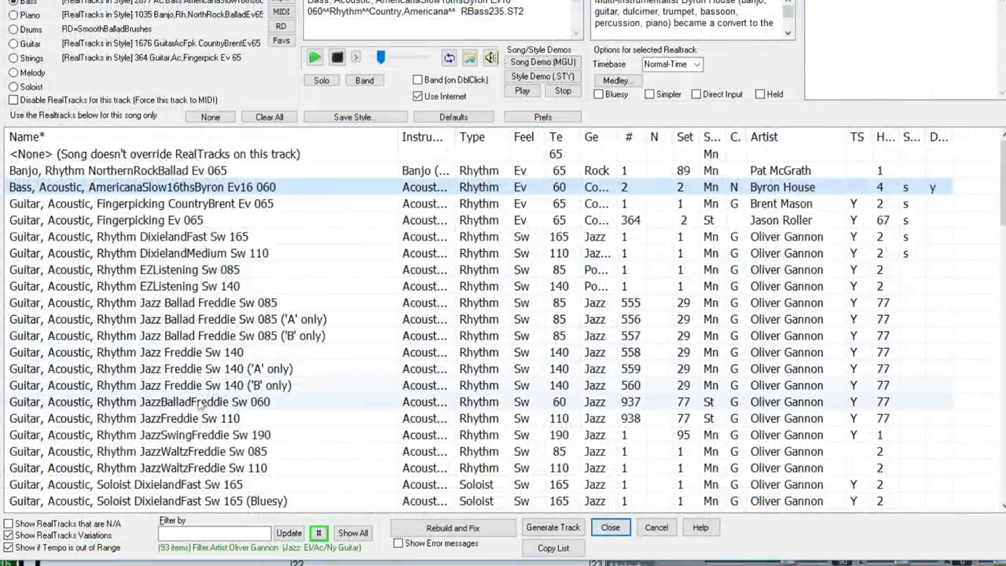
scroll(189, 408, down, 15)
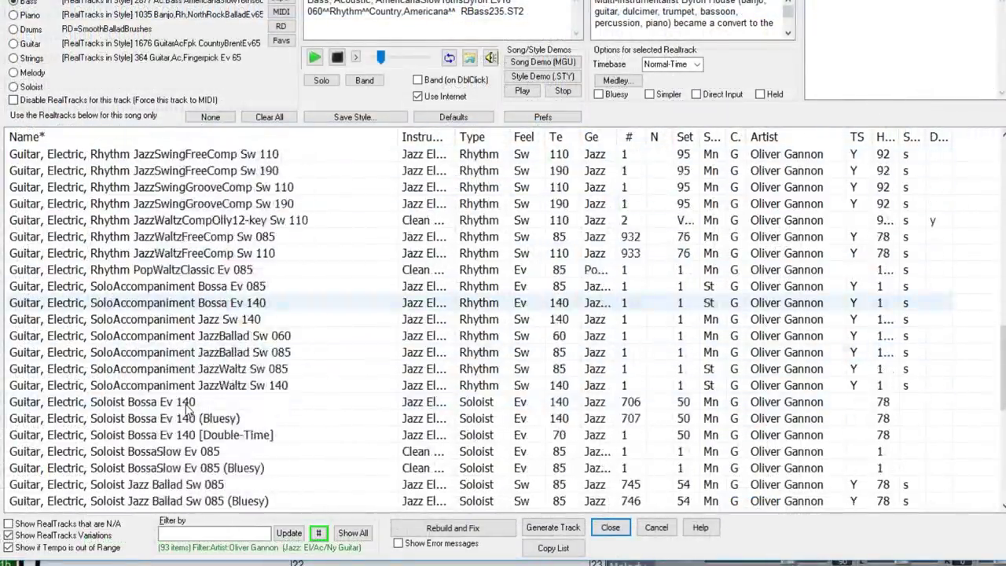
click(189, 405)
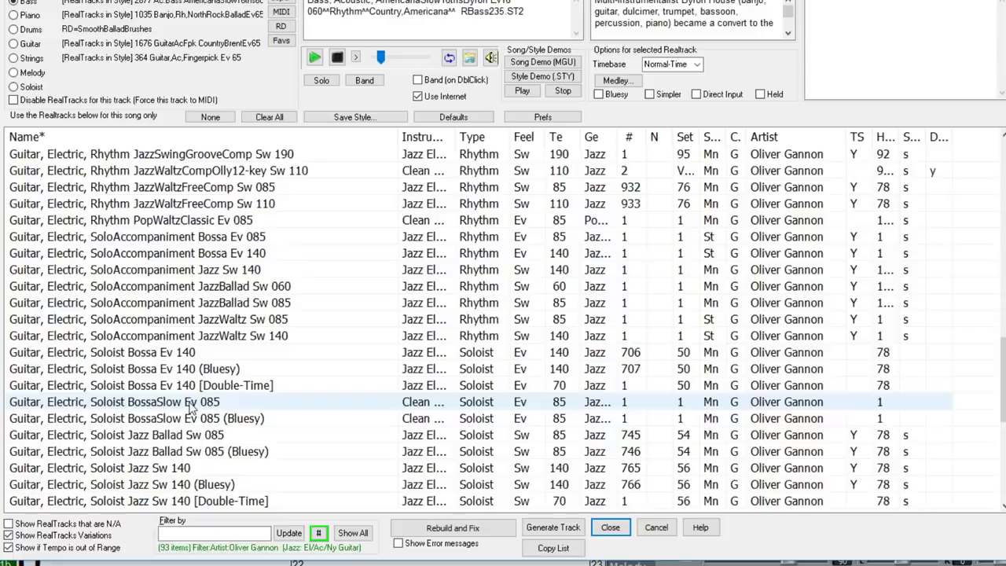
- Add the Sw8 feel filter to the artist-filtered RealTracks list
click(318, 533)
mouse_move(440, 307)
click(631, 391)
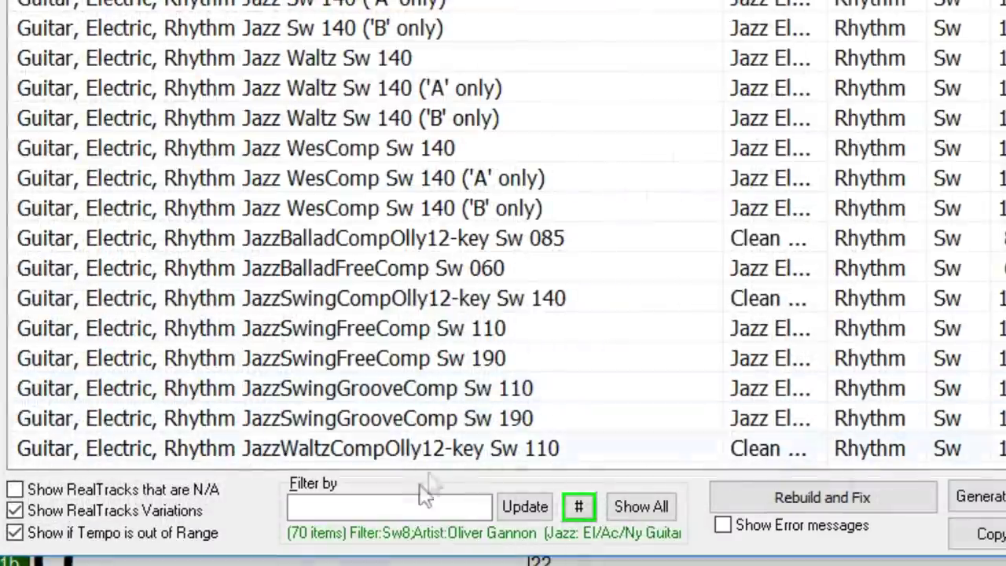
- Narrow the filtered RealTracks with the text "ballad" and audition Guitar, Electric, Rhythm JazzBalladFreeComp Sw 060 with the band
click(213, 533)
text(ballad)
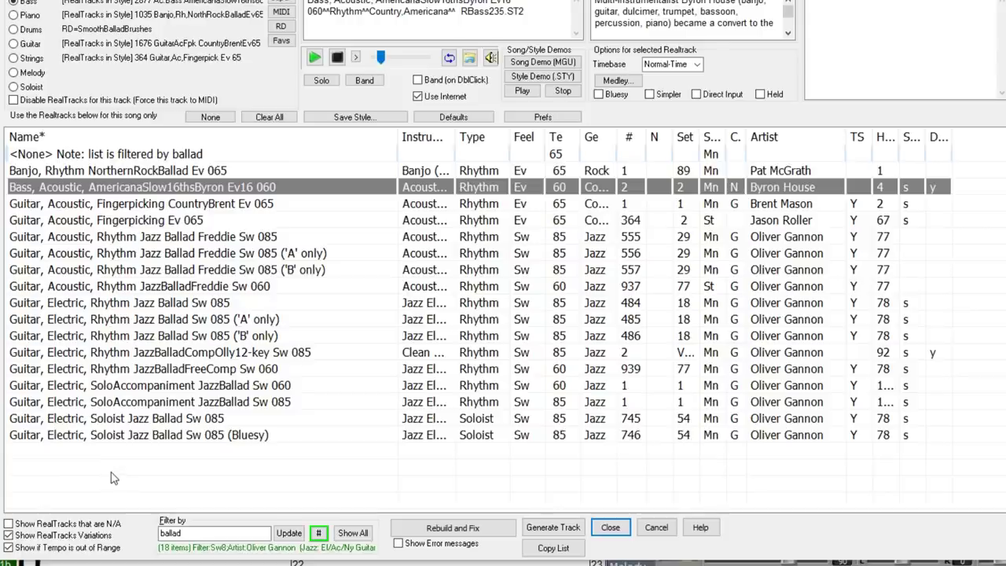
click(169, 371)
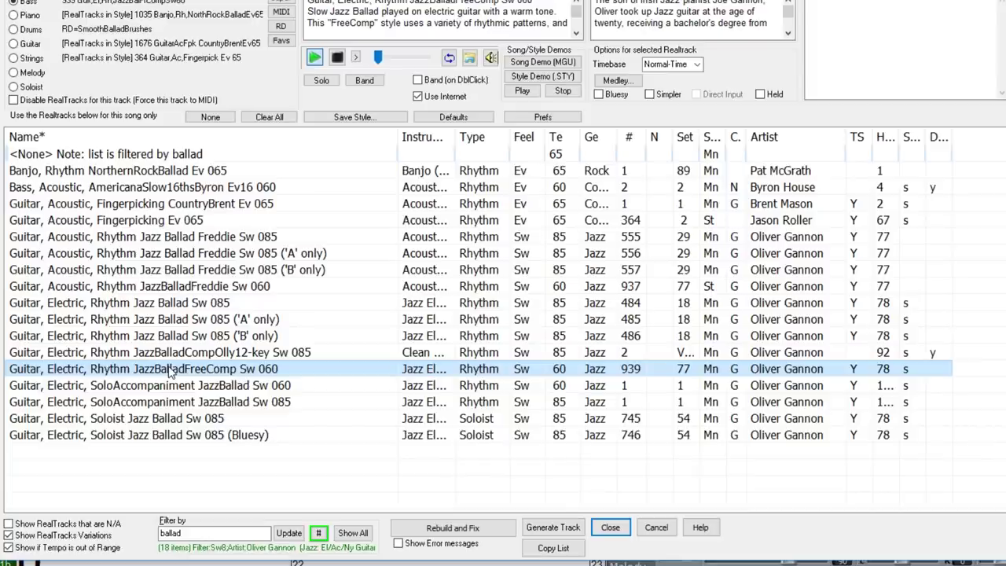
click(376, 83)
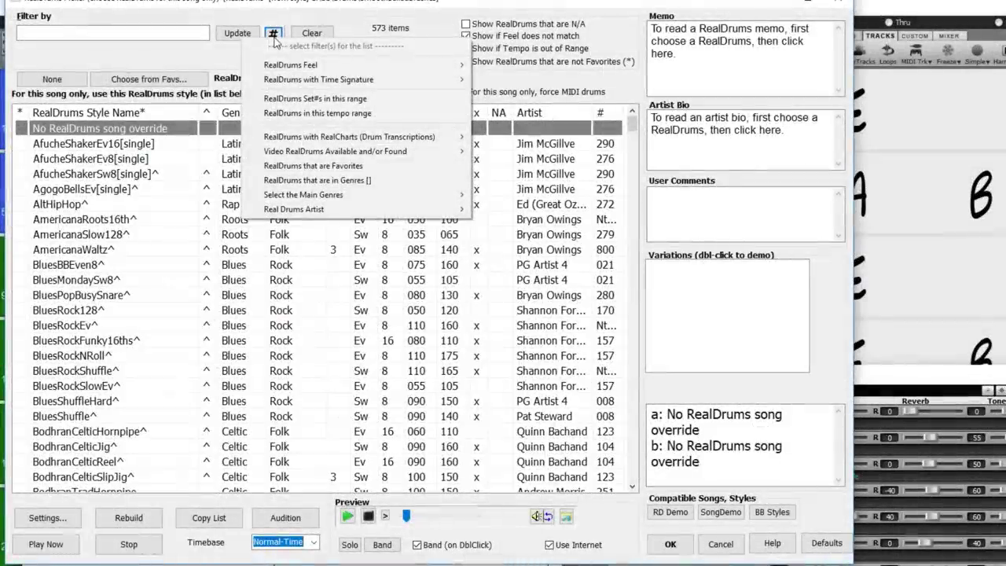
- Filter the RealDrums list to the artist Alex Acuna and narrow it with the text "perc"
mouse_move(421, 213)
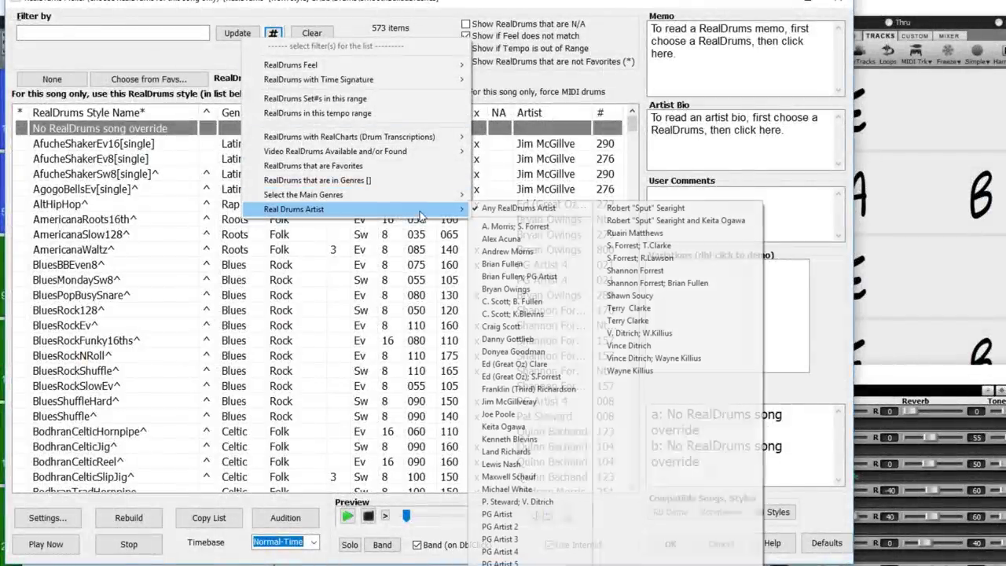
click(523, 242)
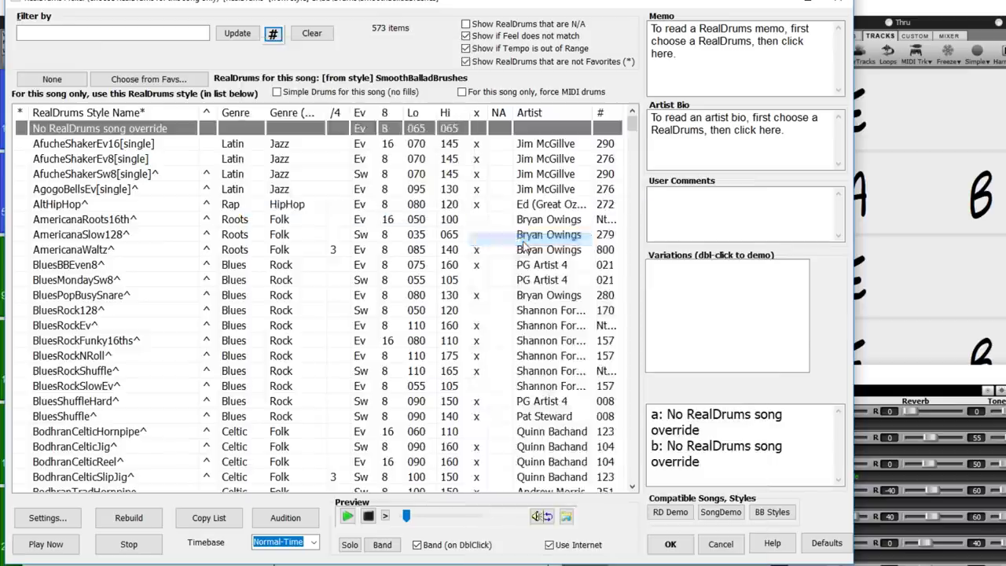
click(131, 33)
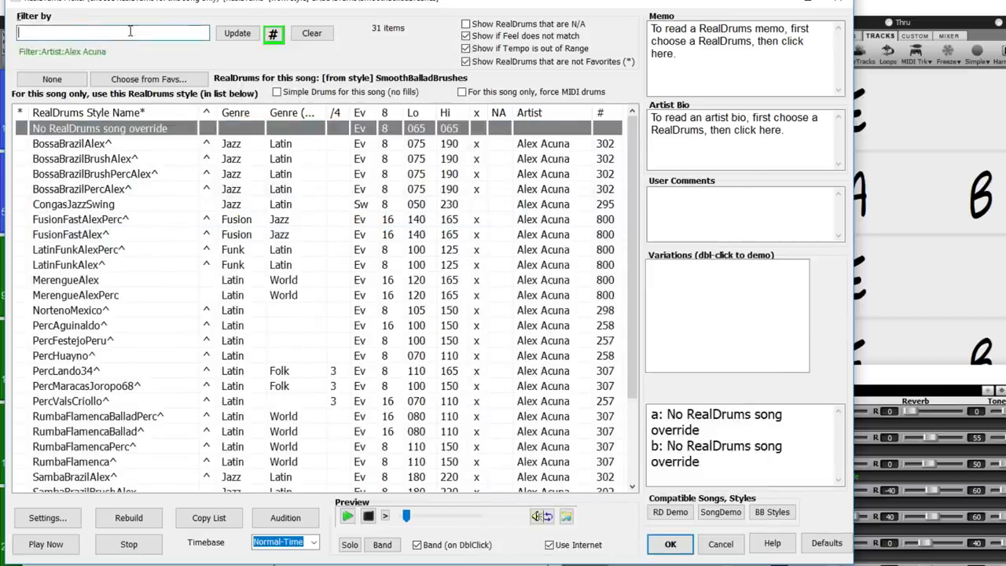
text(perc)
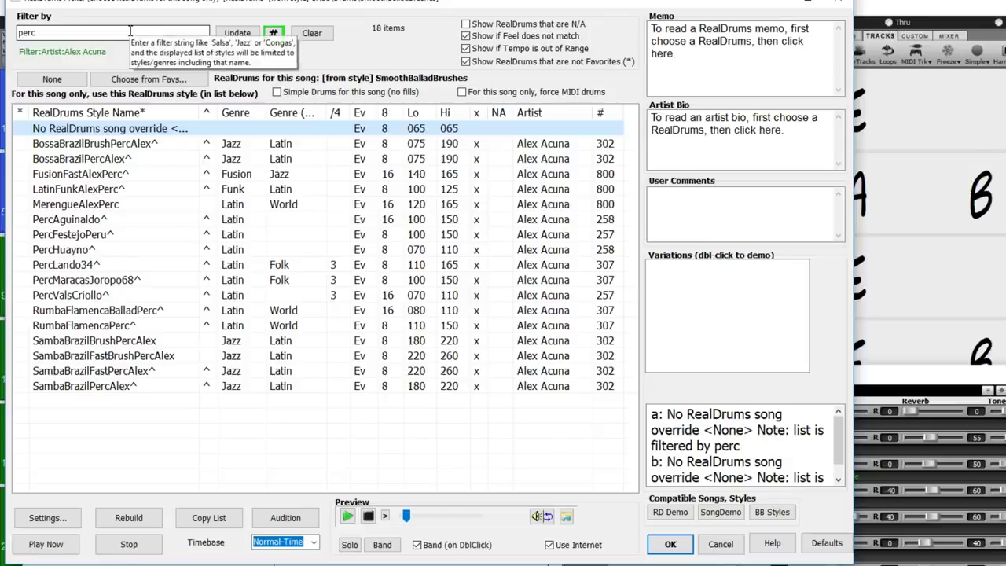
- Audition the RealDrums styles MerengueAlexPerc, FusionFastAlexPerc, RumbaFlamencaPerc and SambaBrazilFastBrushPercAlex
click(78, 205)
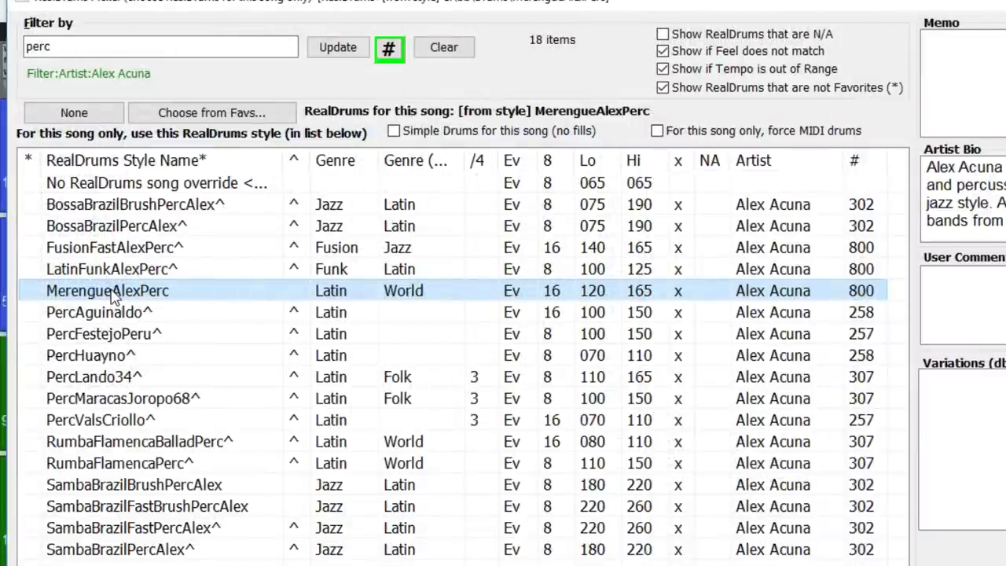
click(116, 248)
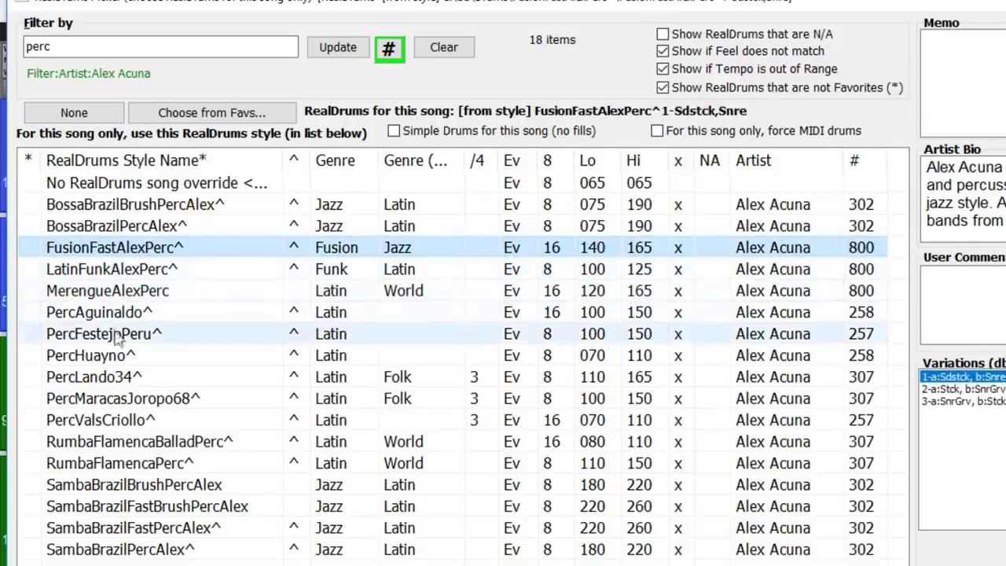
click(114, 466)
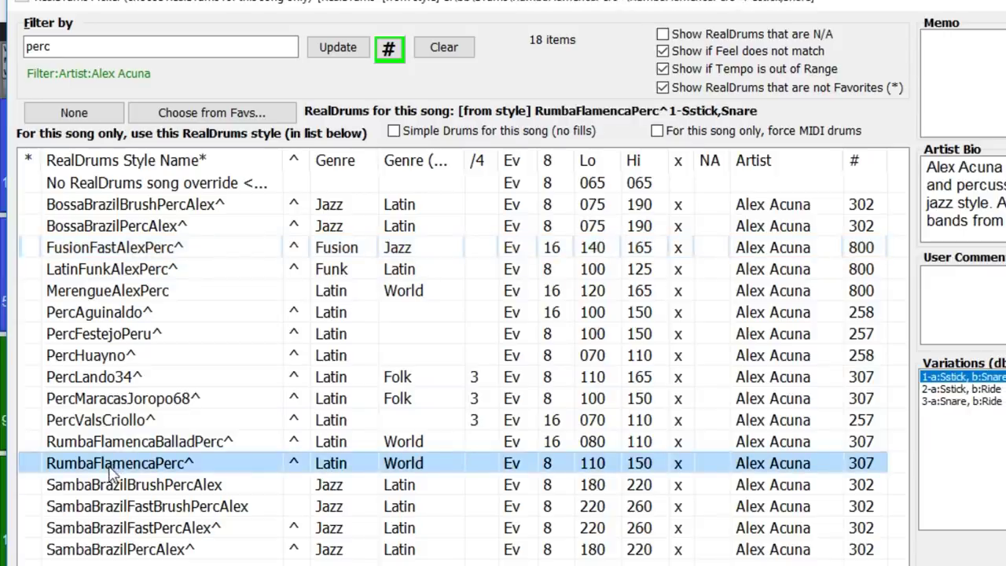
click(123, 508)
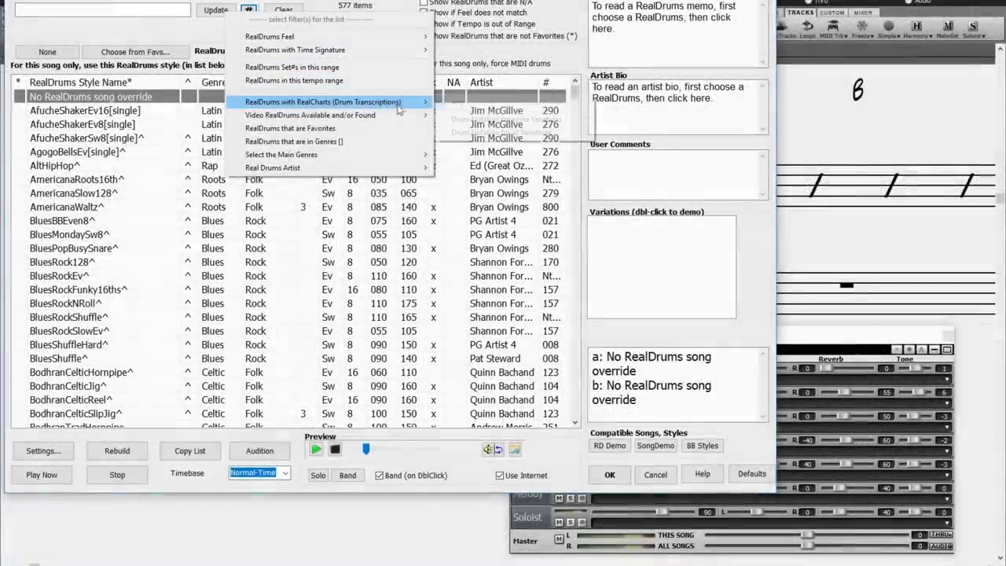
- Filter the RealDrums to those with drum notation for some variations and load the song demo for FunkHalfNotePulseTambo
mouse_move(410, 104)
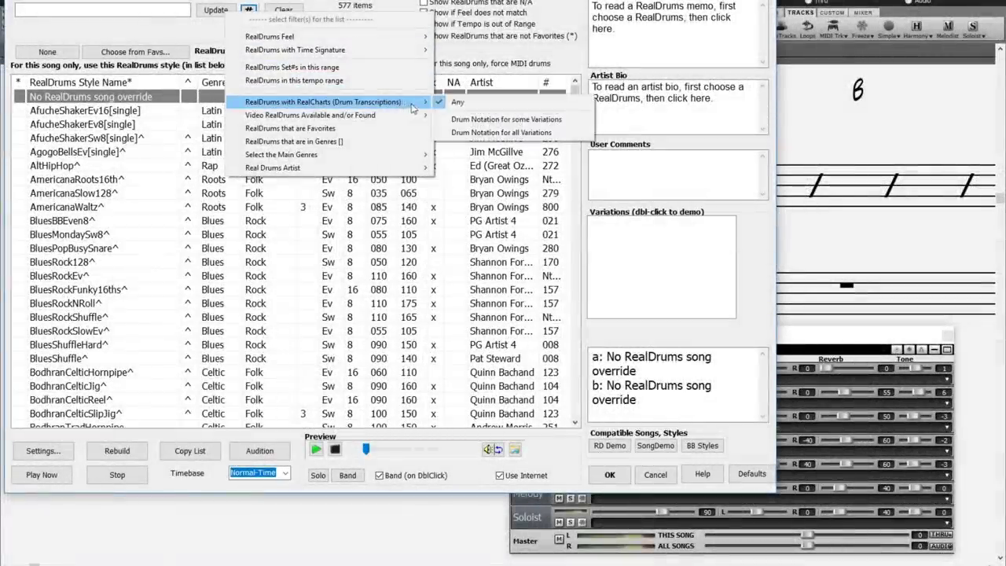
click(478, 119)
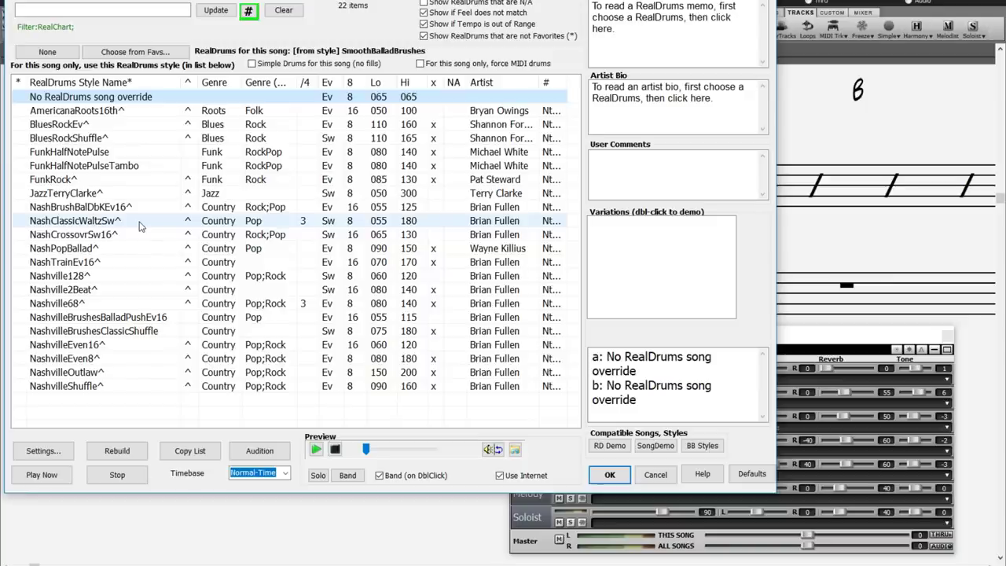
click(83, 172)
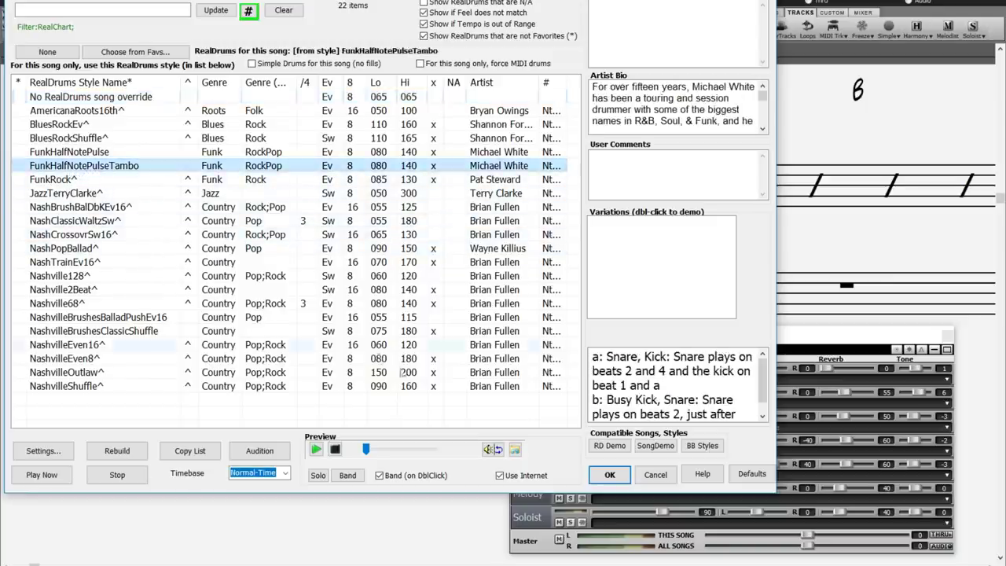
click(655, 446)
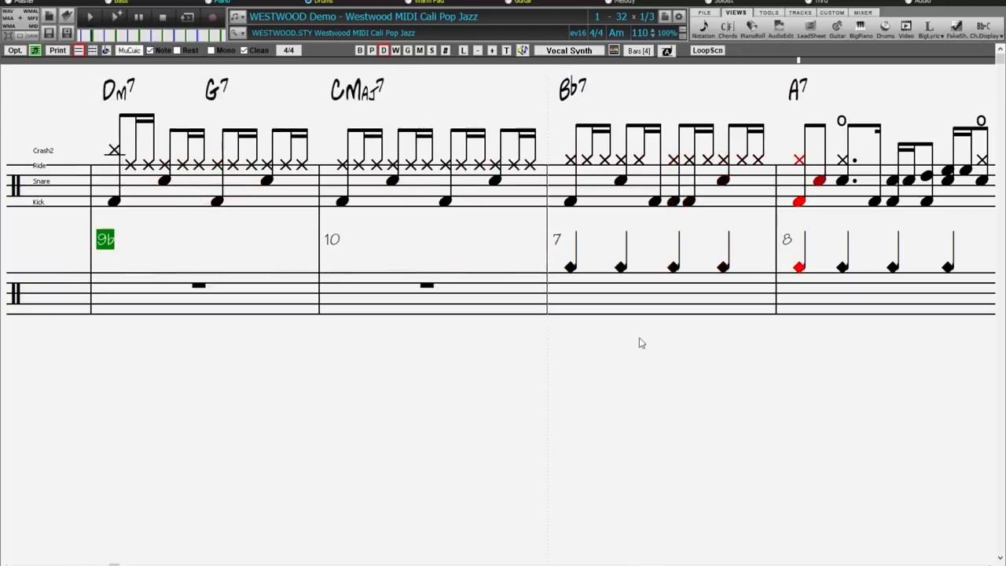
- Set the Melody track type to Drums in the untitled song
click(818, 36)
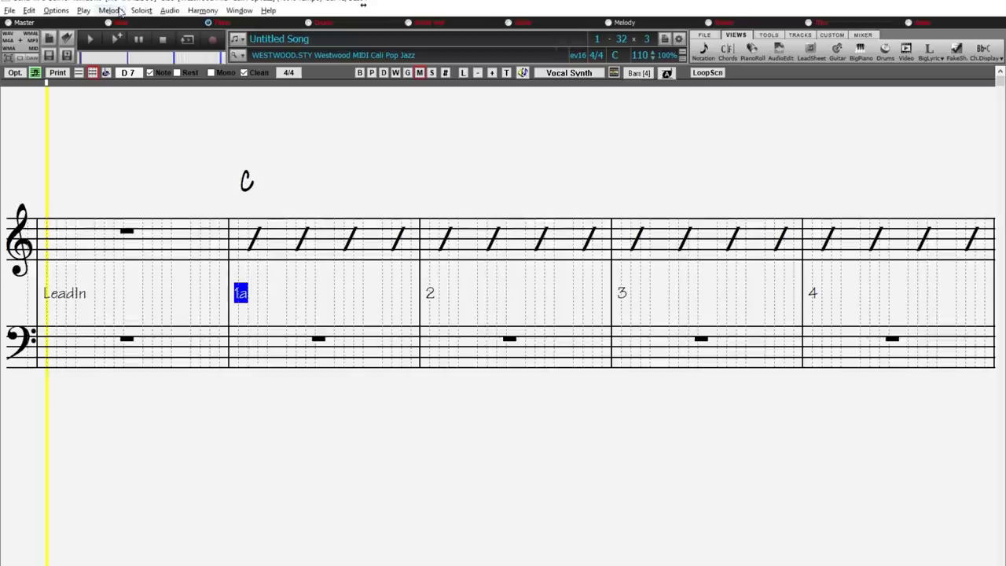
click(120, 11)
mouse_move(227, 26)
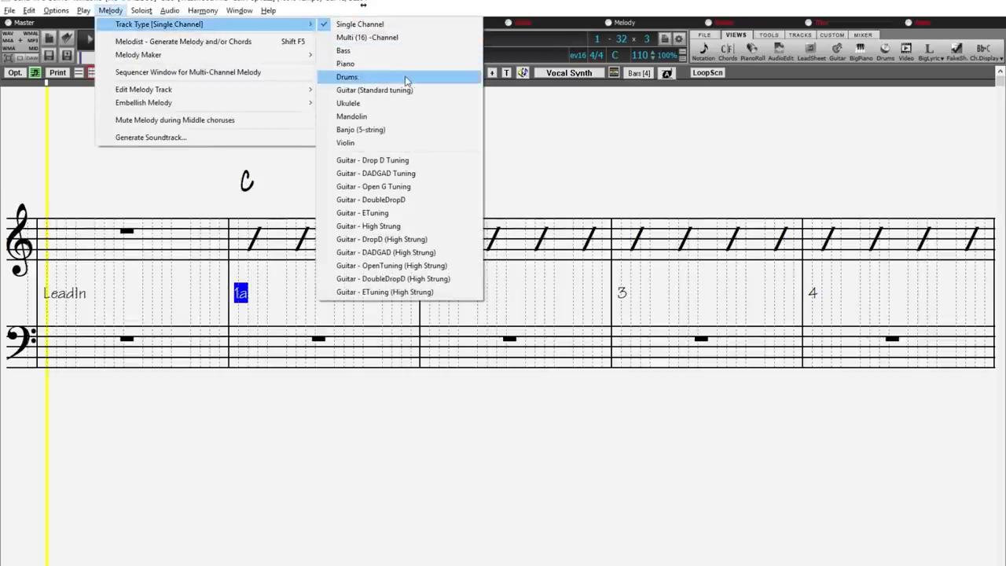
click(404, 79)
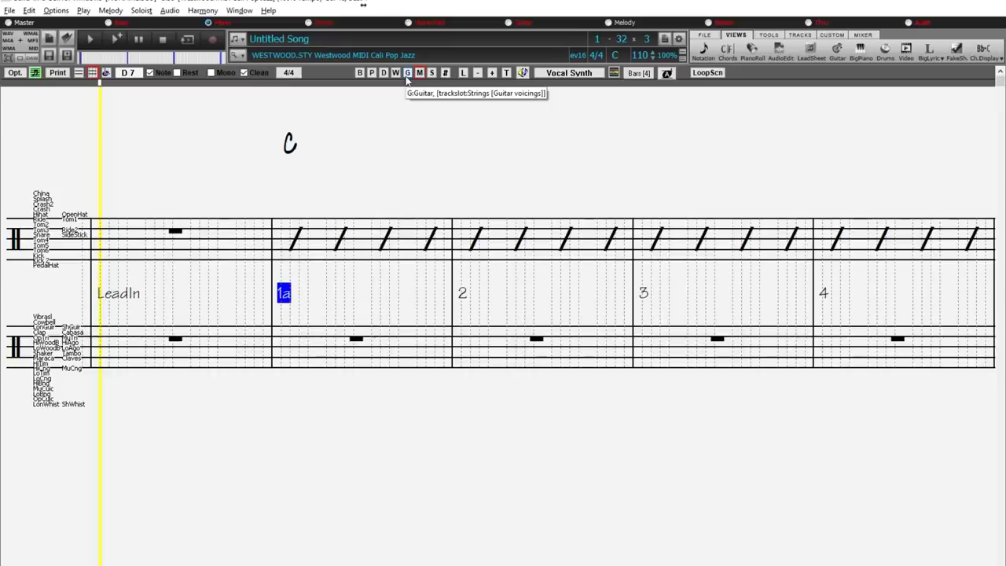
- Enter Ride Cymbal notes in a swing eighth-note pattern across bars 1 and 2, starting on beat 1
right_click(282, 224)
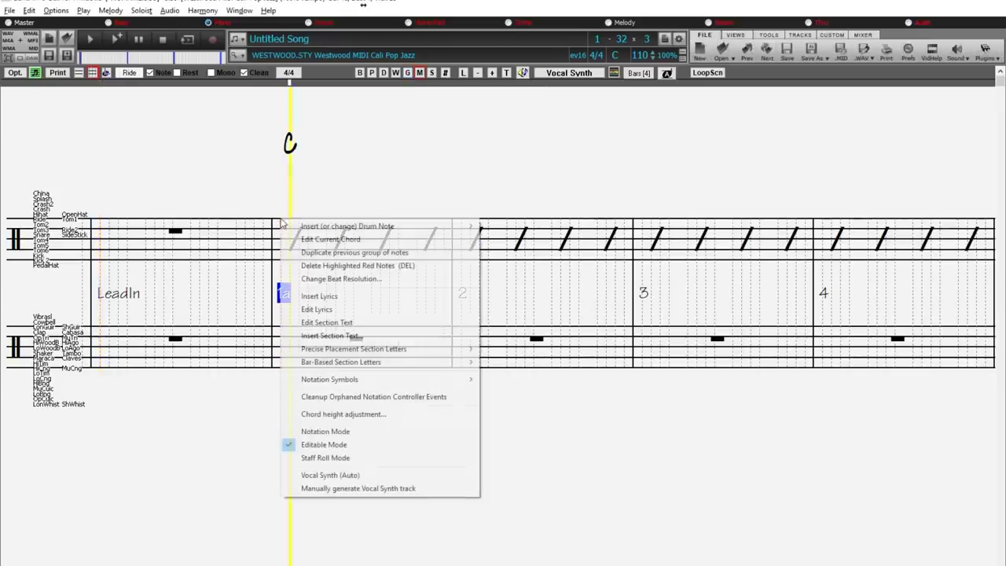
mouse_move(420, 230)
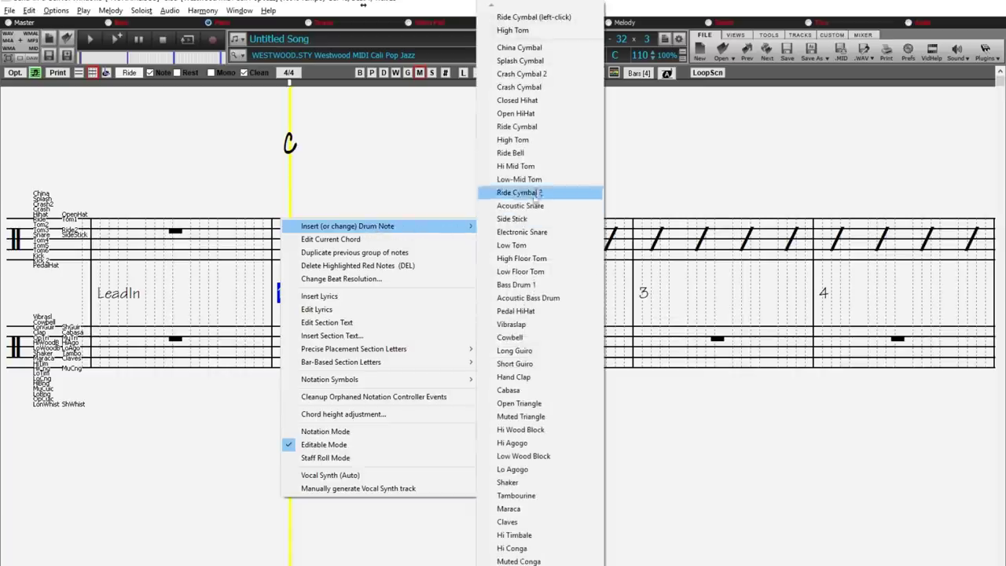
click(548, 127)
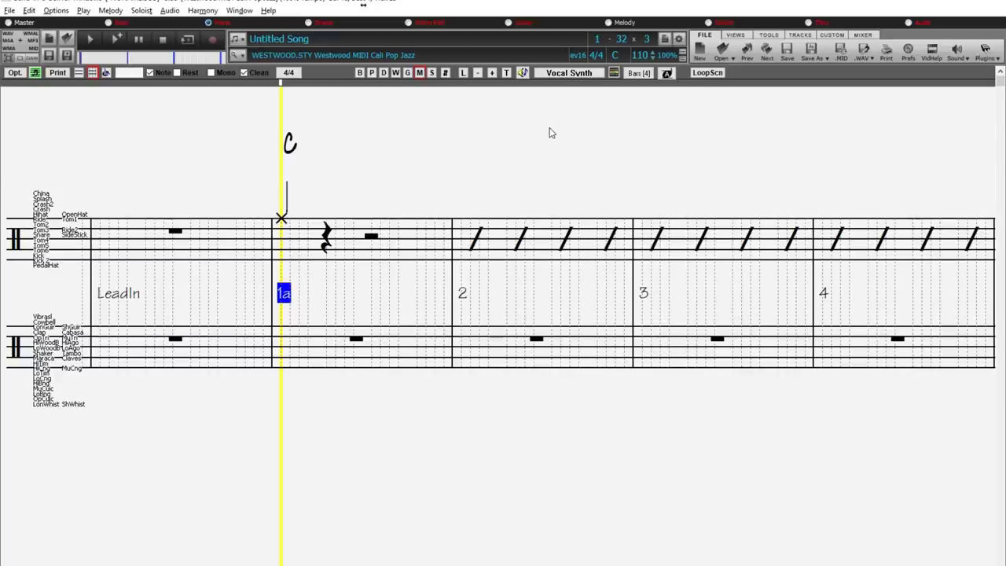
click(299, 223)
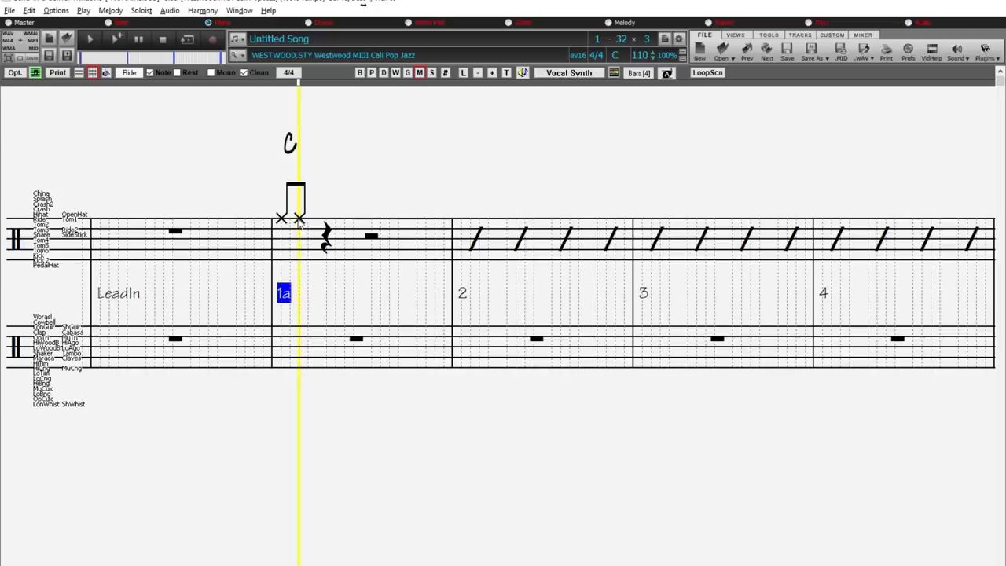
click(326, 223)
click(345, 222)
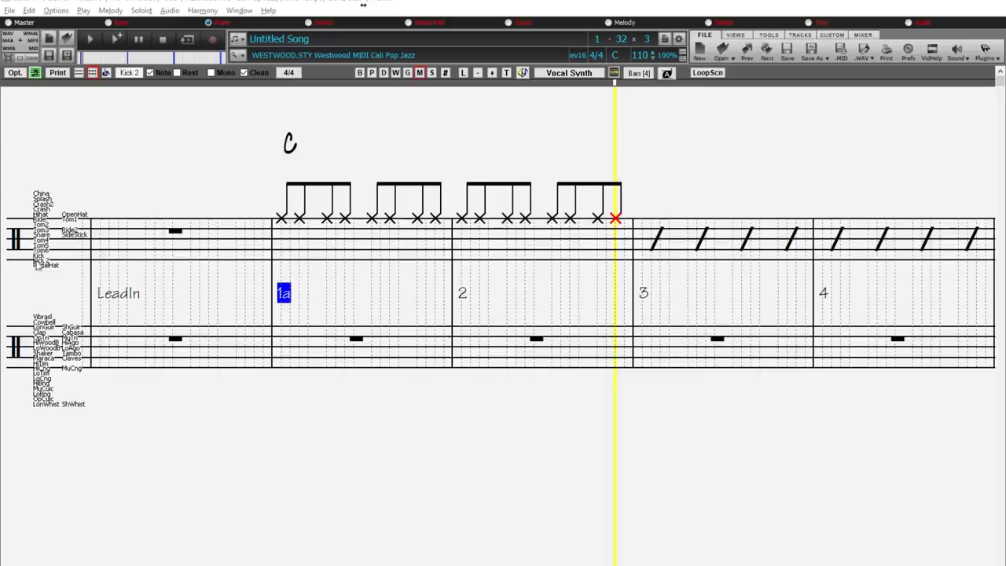
- Add kick notes on beat 1, the offbeat of beat 2 and beat 3 in bars 1 and 2
click(281, 258)
click(346, 257)
click(371, 257)
click(461, 256)
click(525, 256)
click(552, 257)
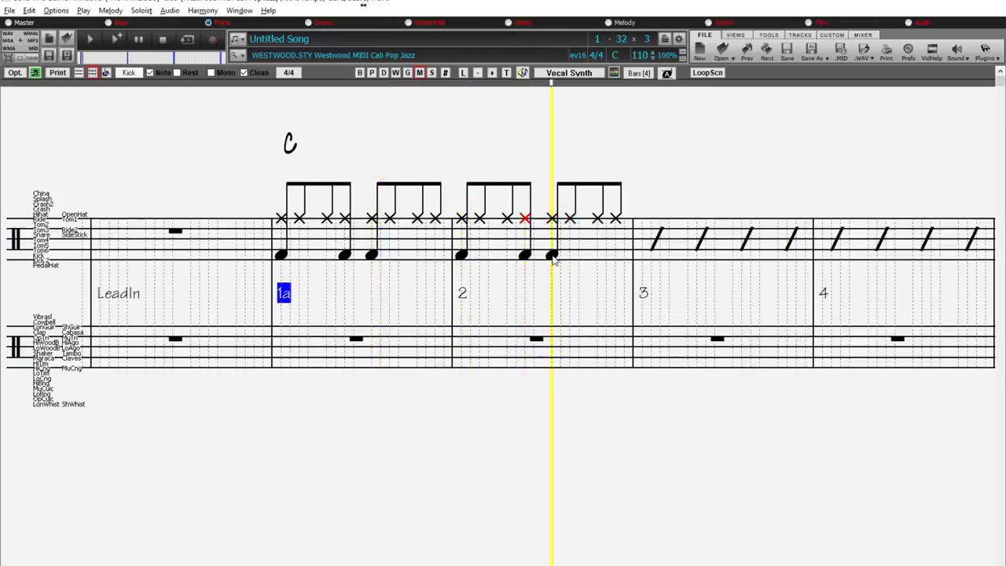
- Add snare notes on beats 2 and 4 of bars 1 and 2
click(327, 238)
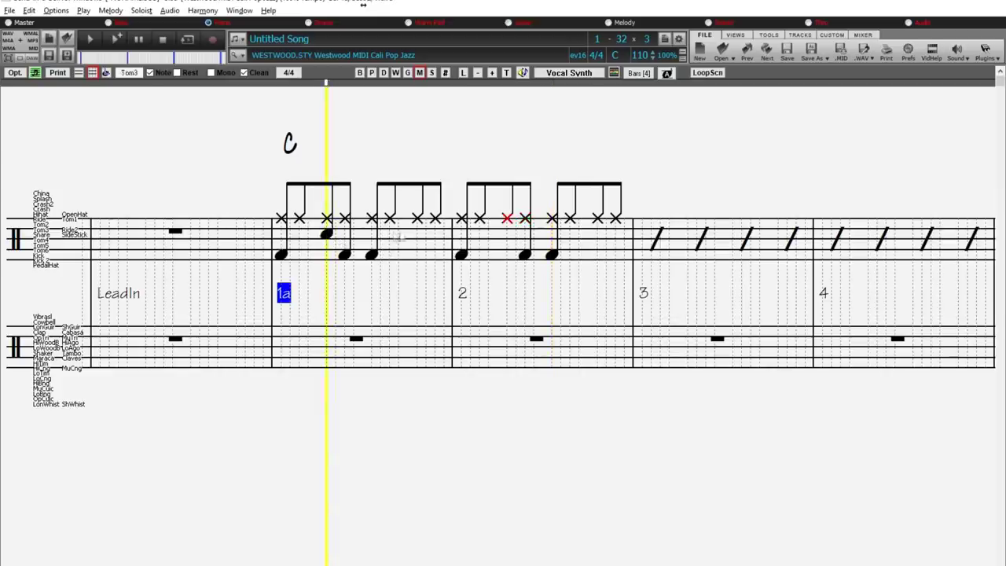
click(417, 236)
click(507, 236)
click(598, 236)
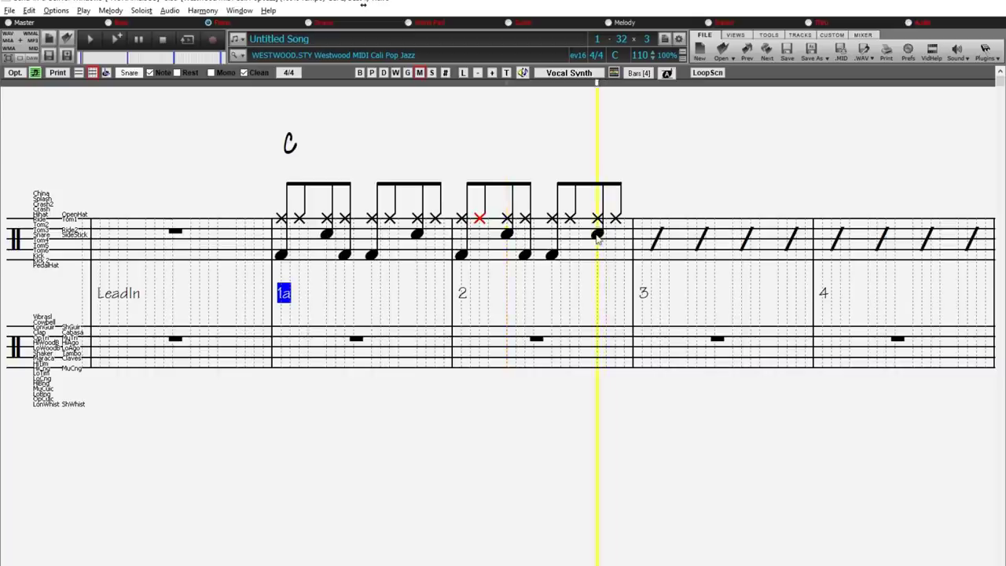
- Add cowbell notes on beat 1, the offbeat of beat 2 and beat 4 of bar 1, and beats 2 and 3 of bar 2
click(280, 325)
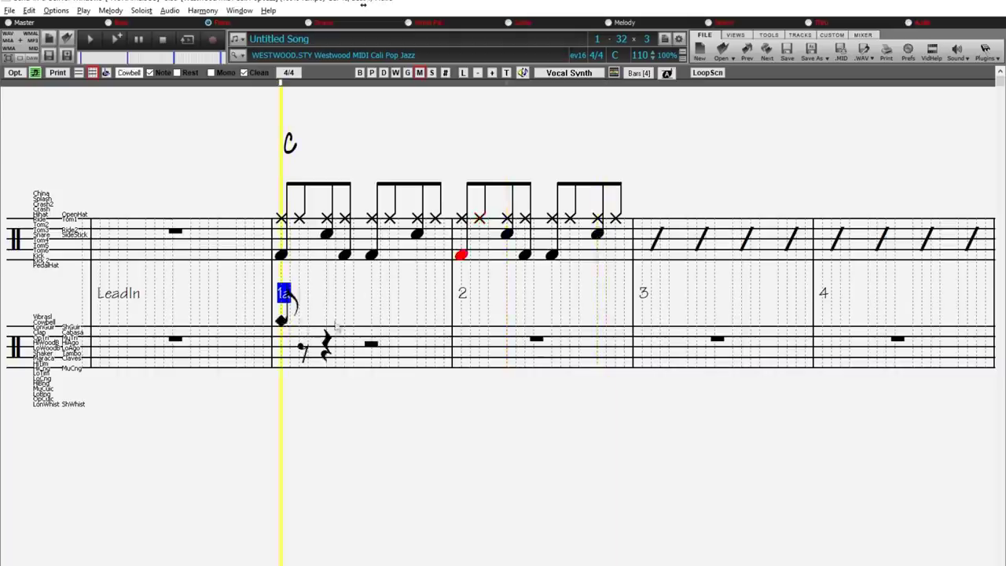
click(346, 326)
click(418, 326)
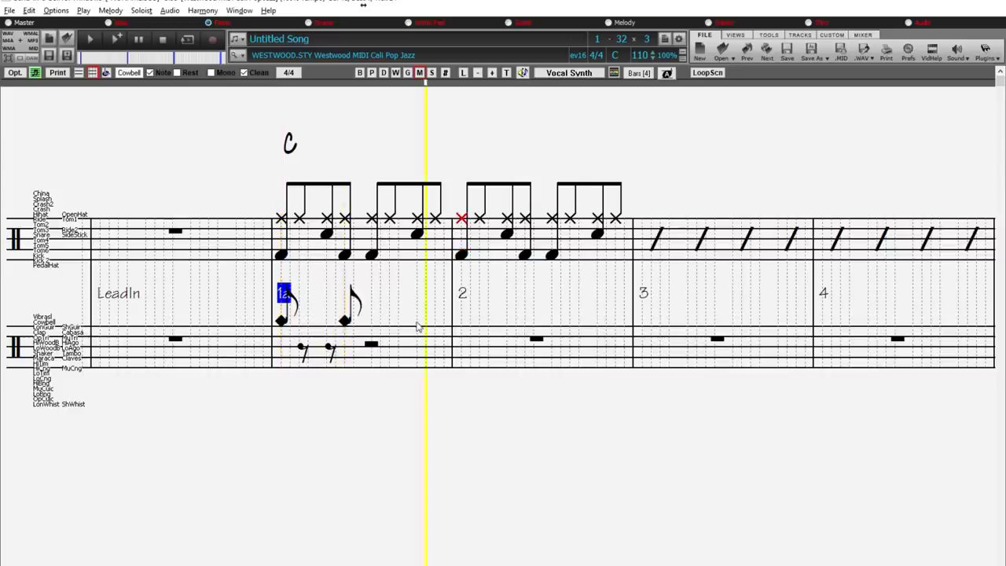
click(507, 325)
click(553, 325)
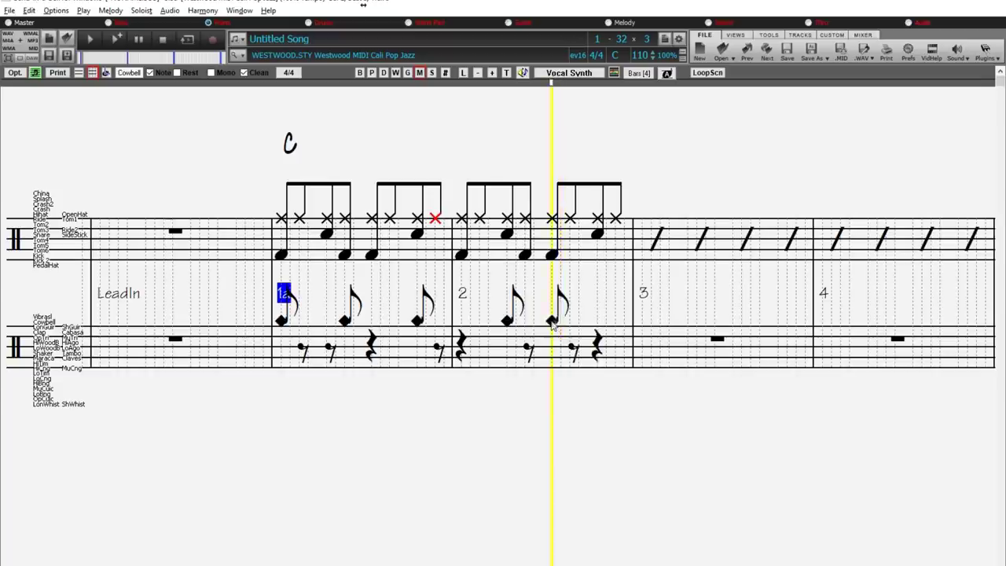
- Delete the ride and snare notes on beat 4 of bar 2 and set that beat's treble clef resolution to 5
click(233, 85)
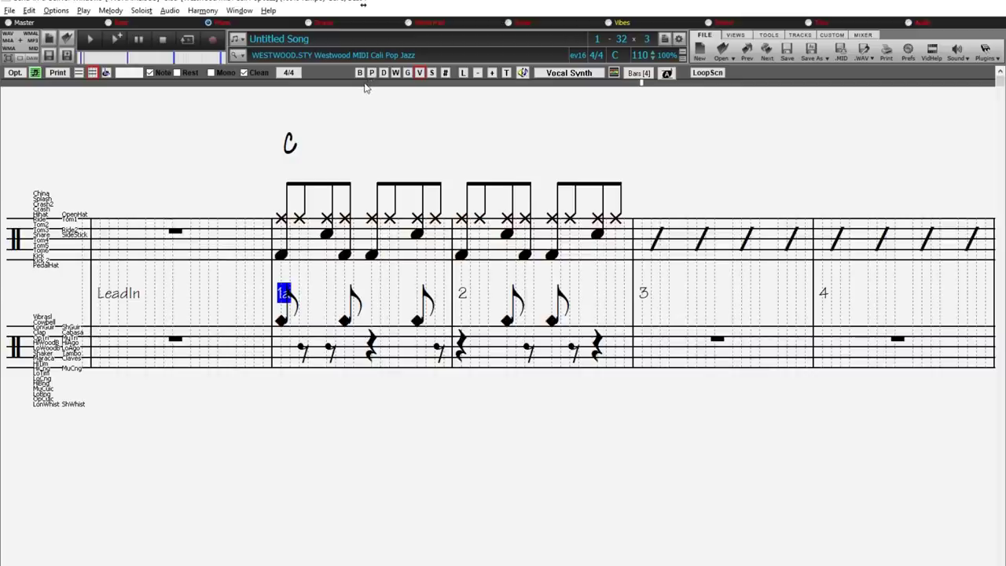
click(365, 83)
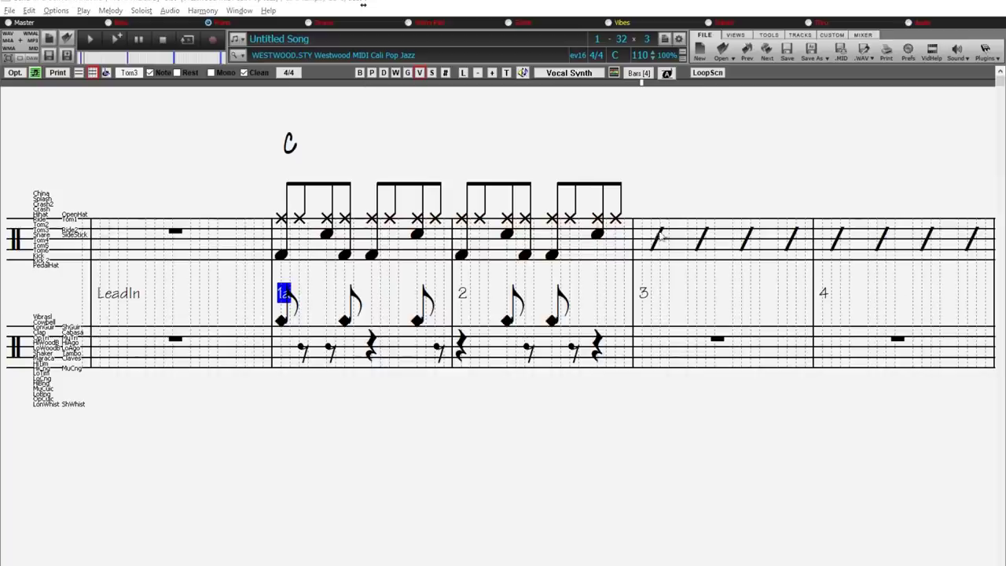
drag(598, 232, 619, 222)
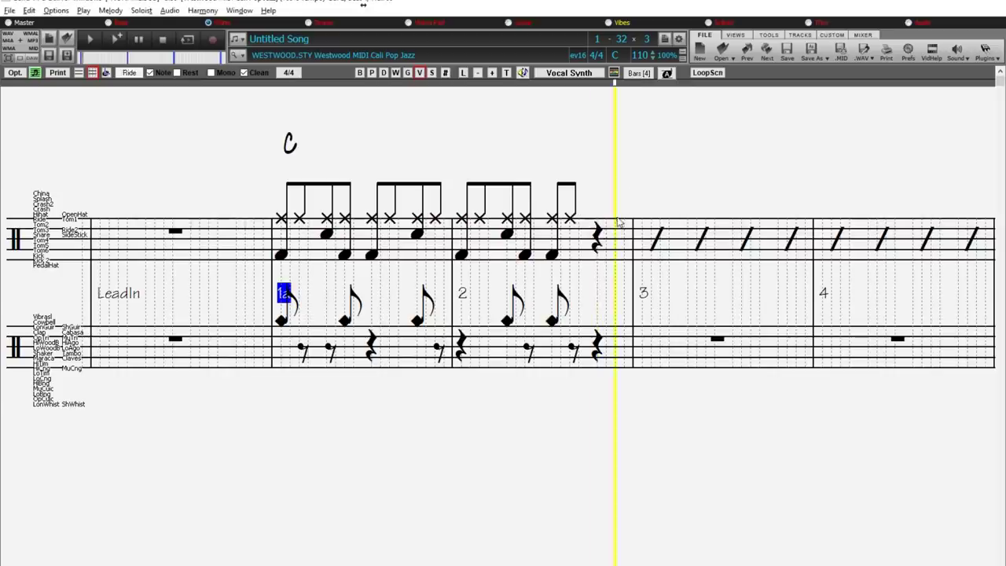
right_click(597, 245)
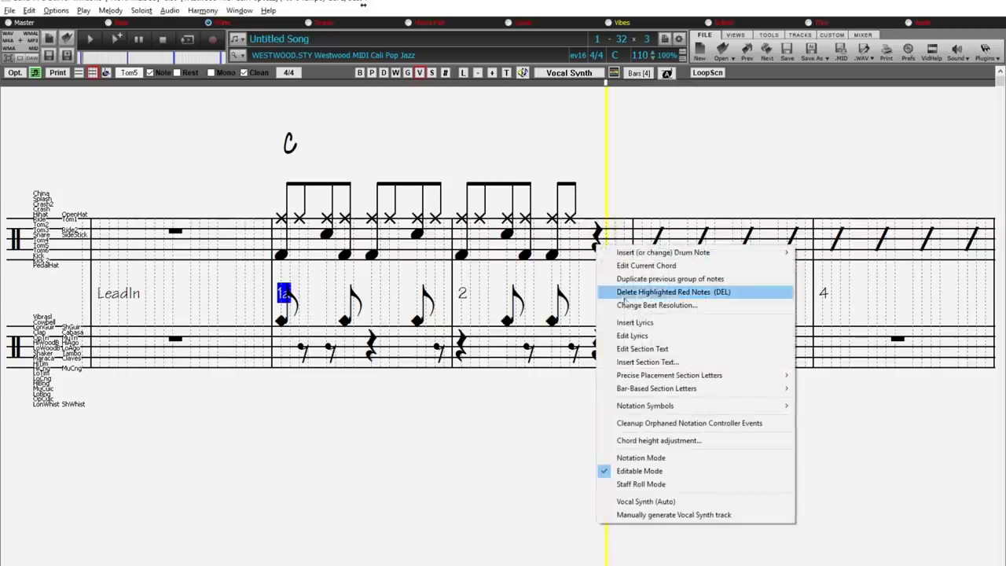
click(630, 307)
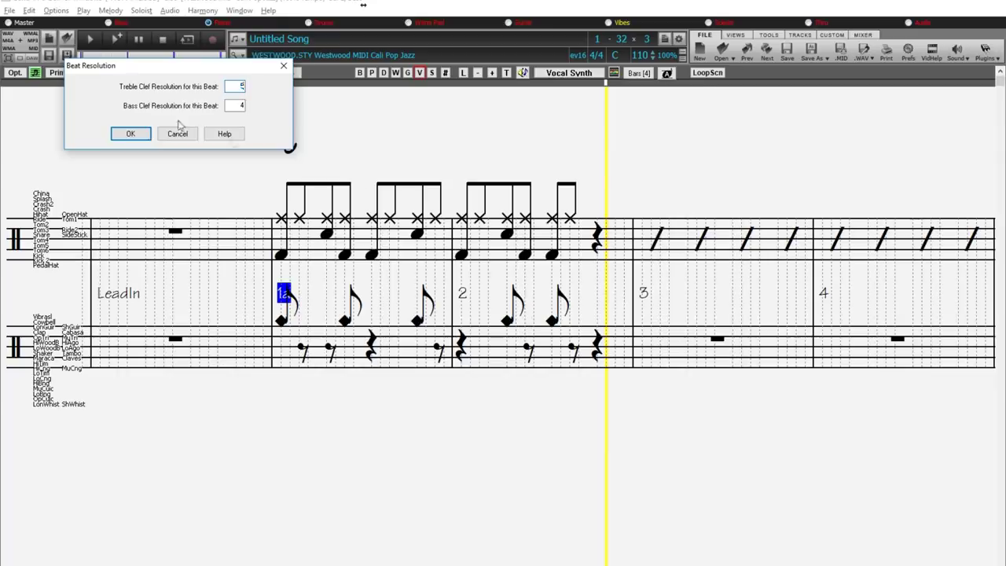
click(146, 134)
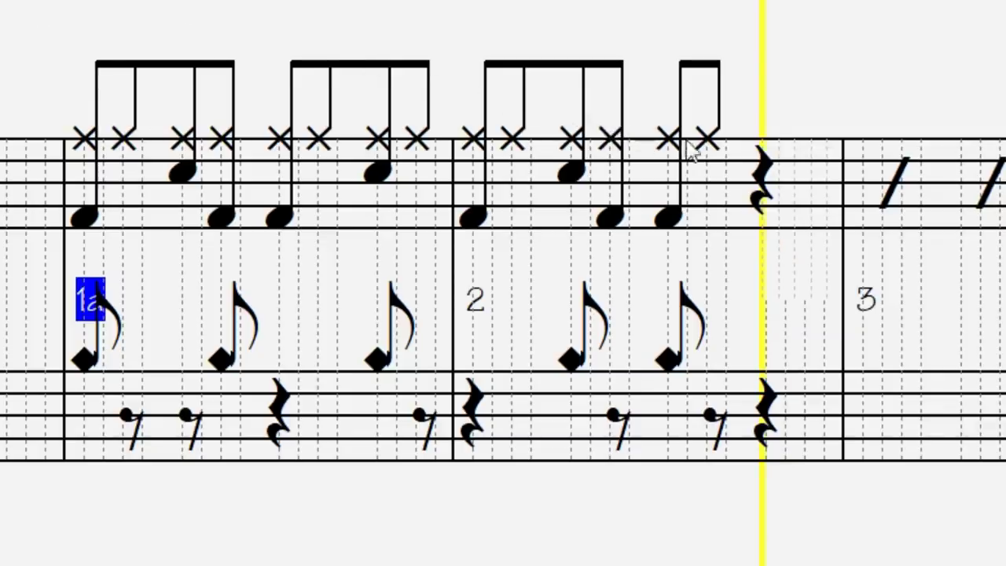
- Enter a five-note fill from Tom2 down to Tom6 on beat 4 of bar 2, ending with a crash on beat 1 of bar 3
click(761, 154)
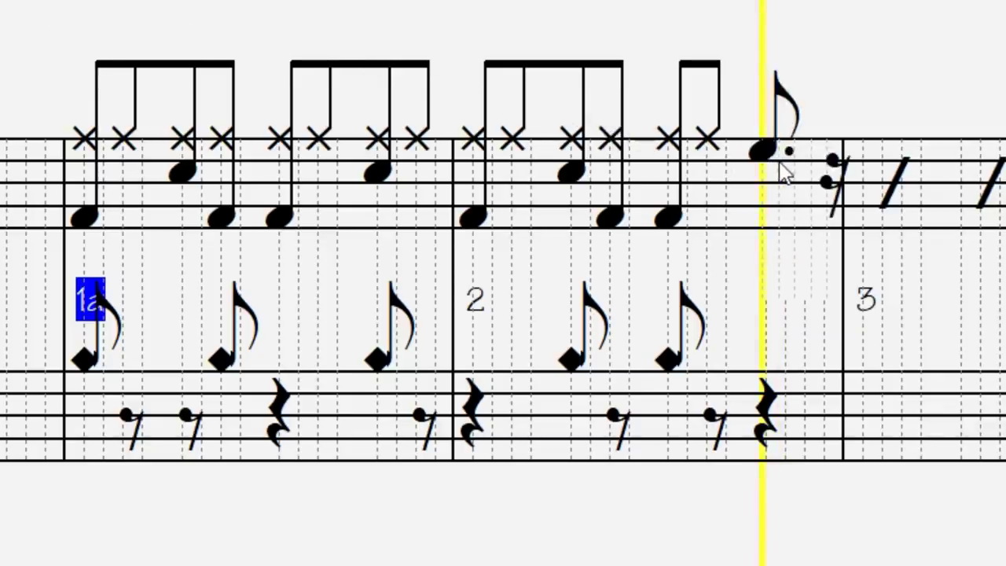
click(786, 167)
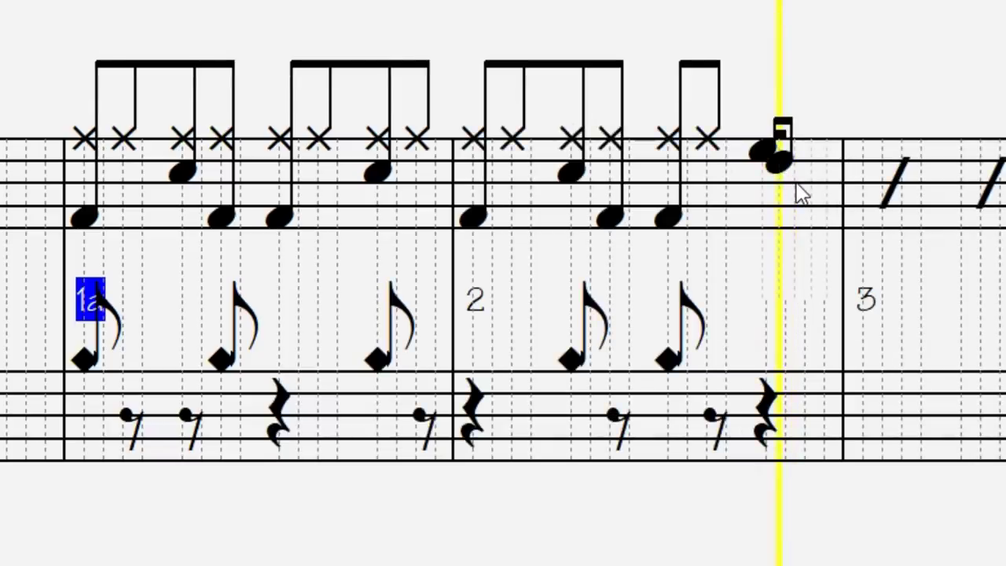
click(796, 185)
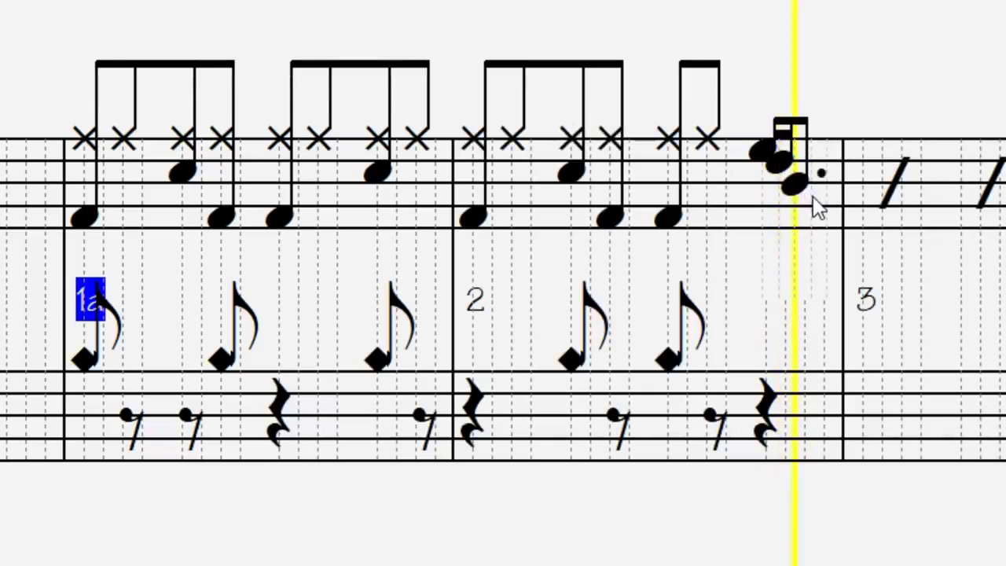
click(814, 194)
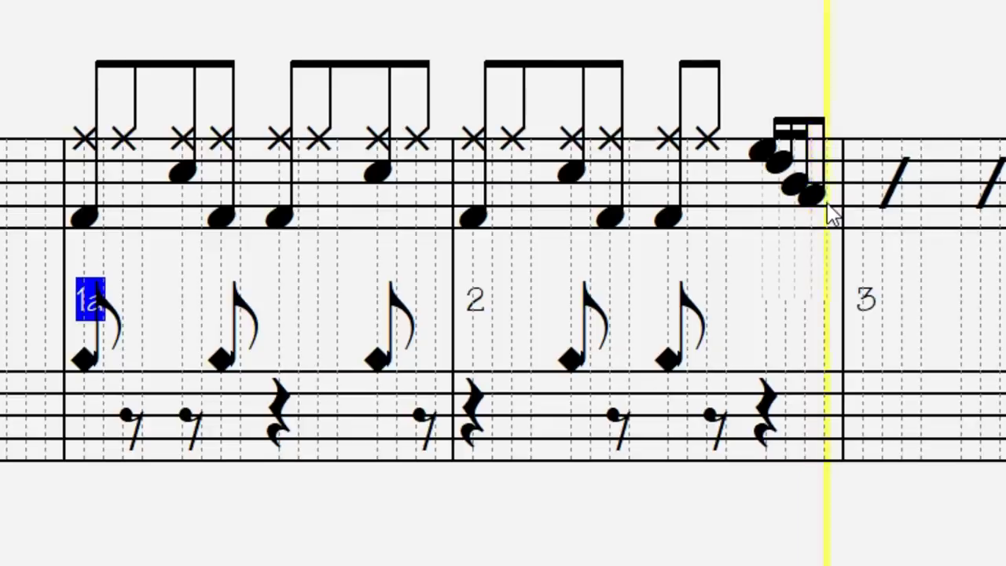
click(831, 214)
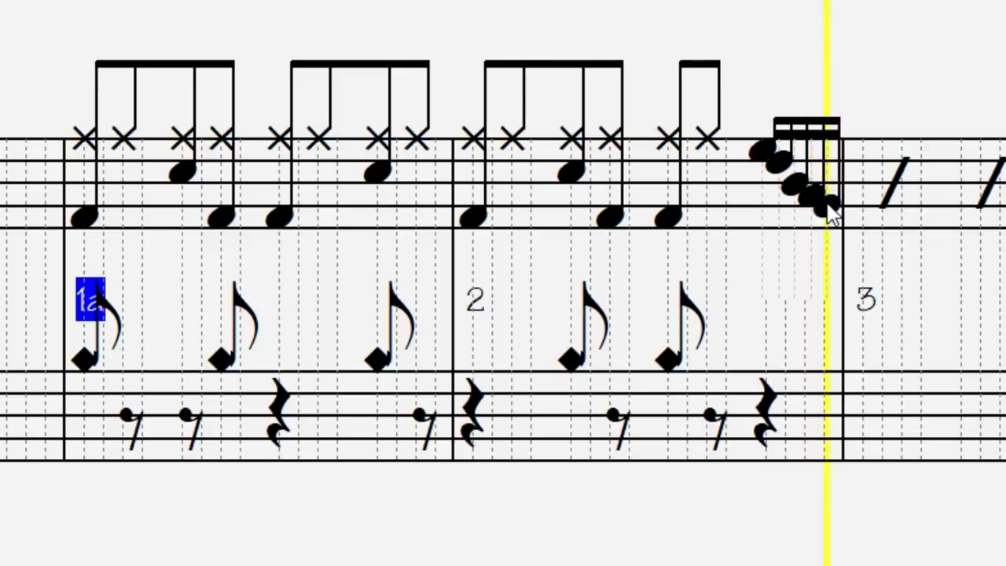
click(863, 120)
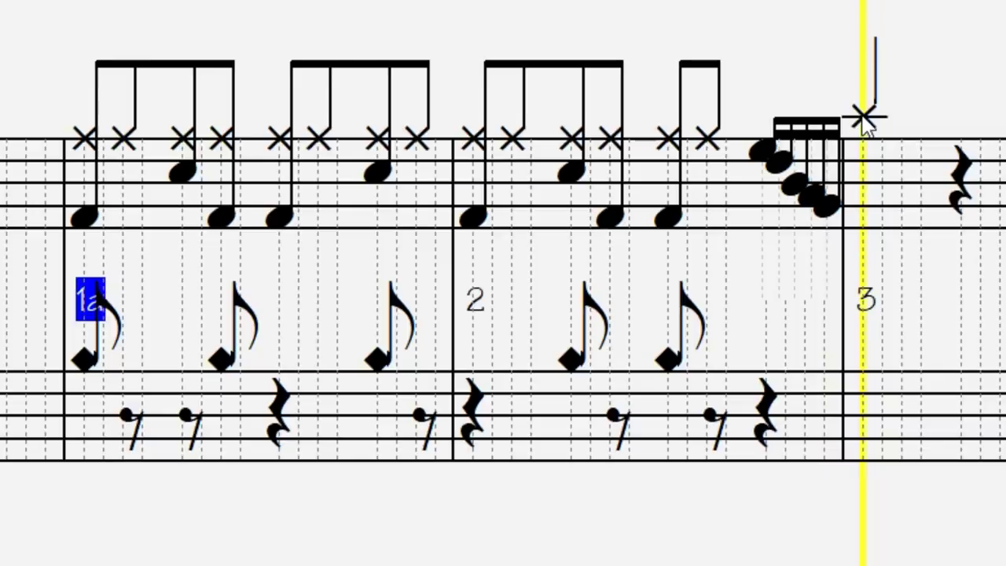
click(863, 218)
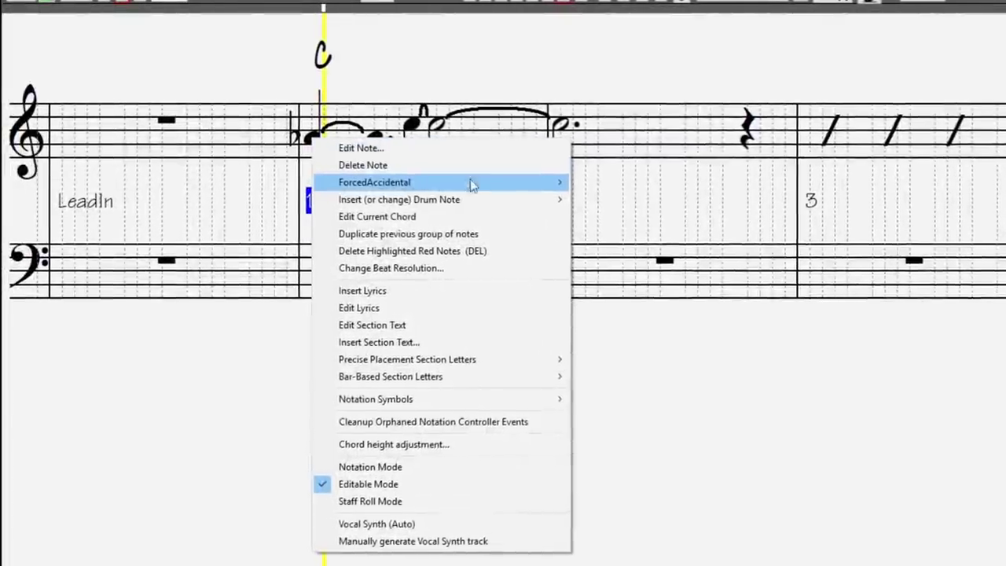
- Set the forced accidental of the first melody note in bar 1 to Sharp
mouse_move(534, 180)
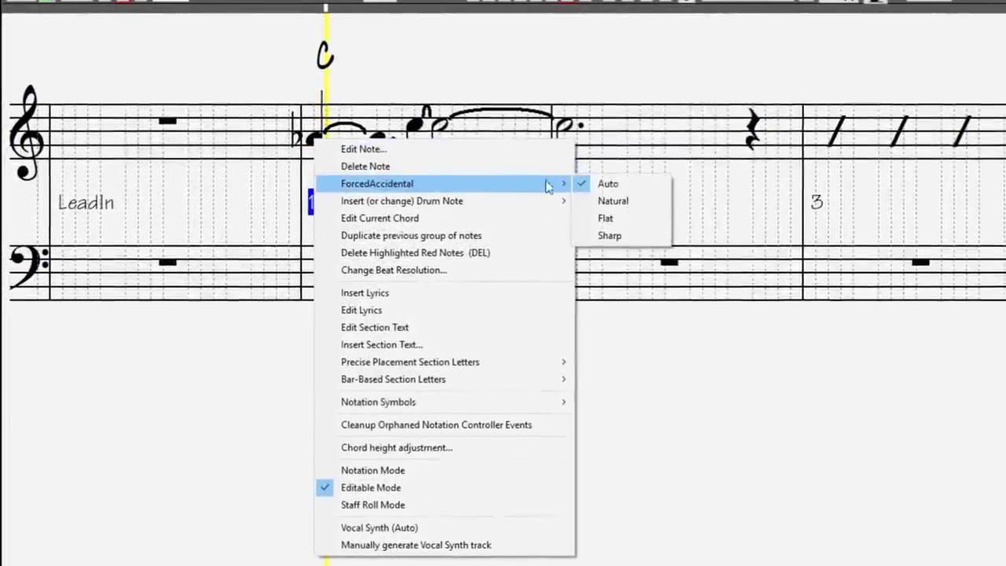
click(625, 238)
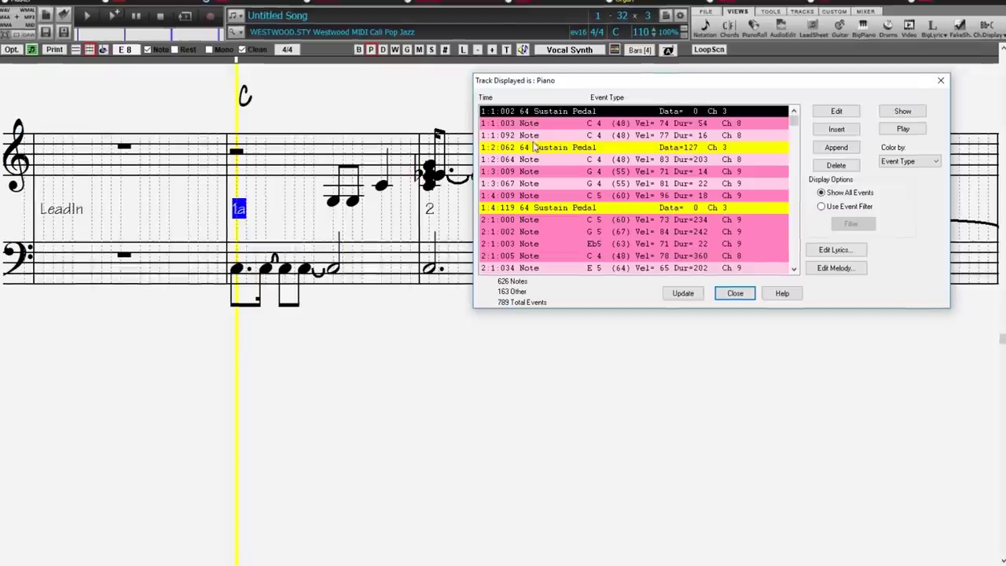
- In the Piano track's event list, change the pitch of the note event at 1:1:092 to Eb 4
key(Down)
key(Return)
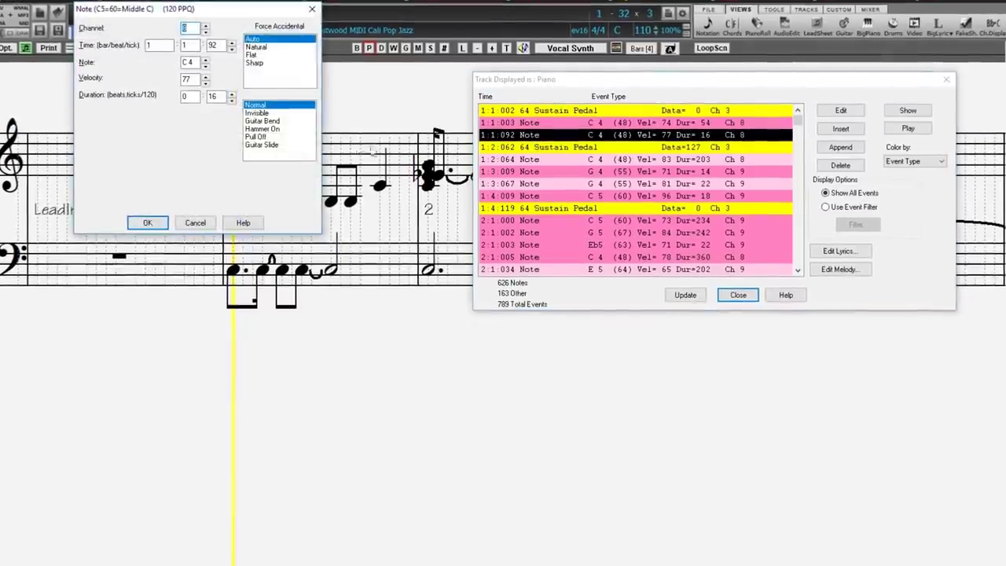
click(203, 59)
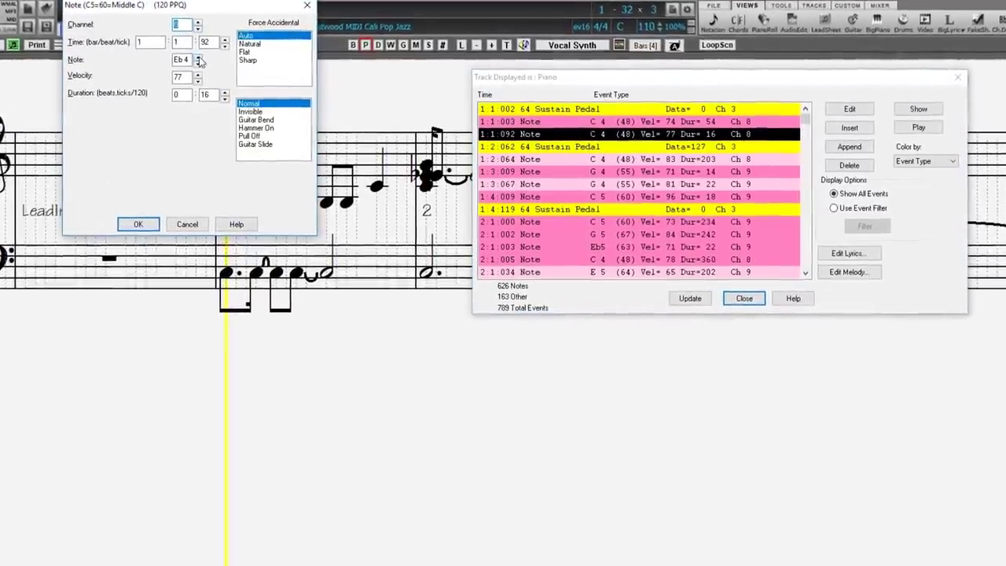
click(135, 224)
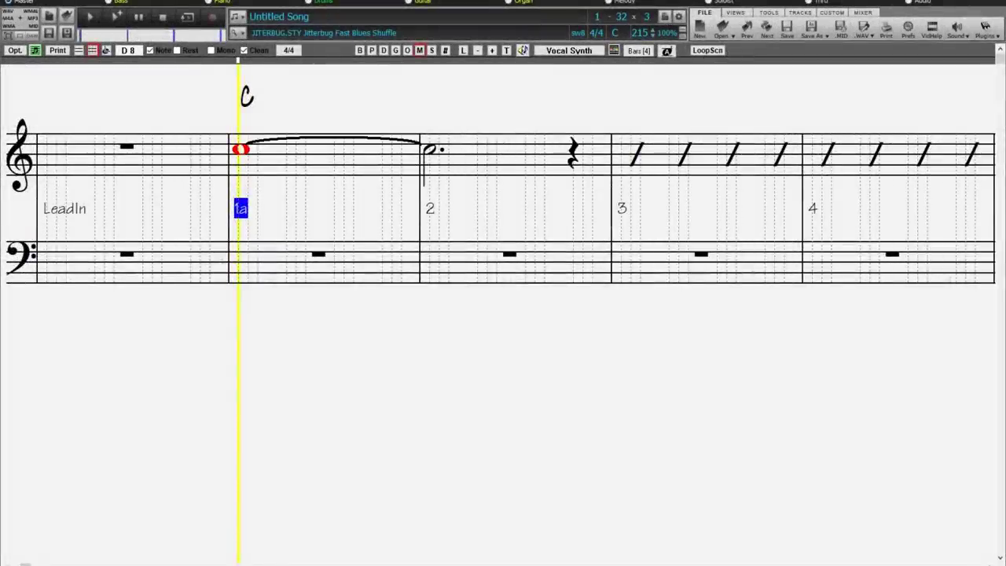
- Lower the highlighted melody note on beat 1 of bar 1 by steps to middle C
key(Down)
key(Down)
key(Down)
key(Down)
key(Down)
key(Down)
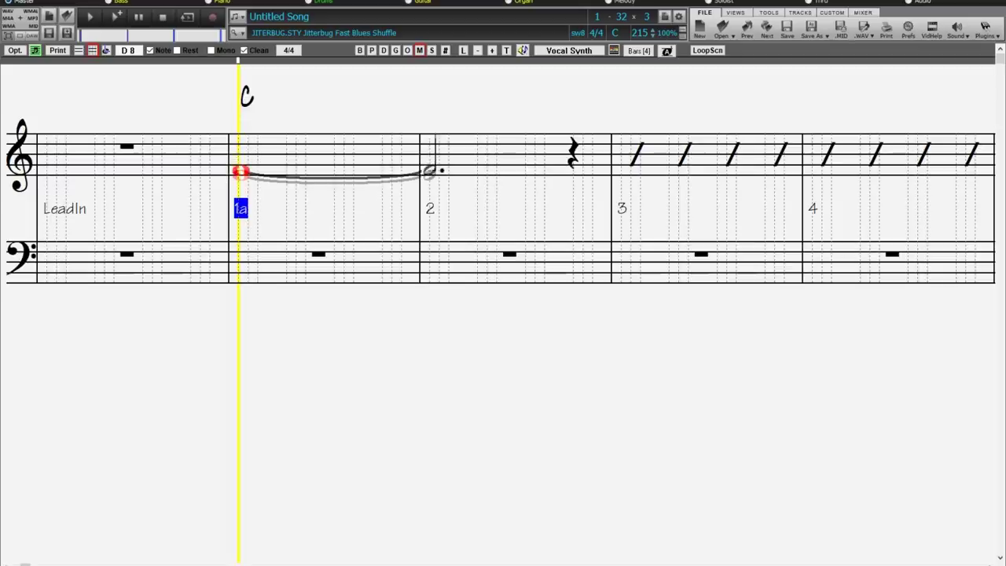
key(Down)
- Enter another middle C on beat 2 of bar 1 and G notes on beats 3 and 4
key(Right)
key(Return)
key(Right)
key(Return)
key(Up)
key(Up)
key(Right)
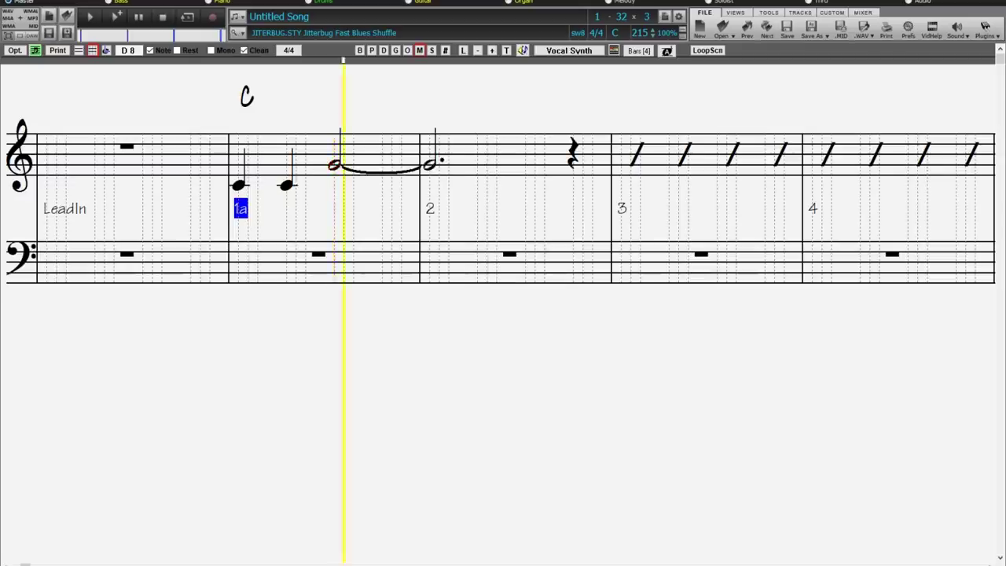
key(Return)
key(Right)
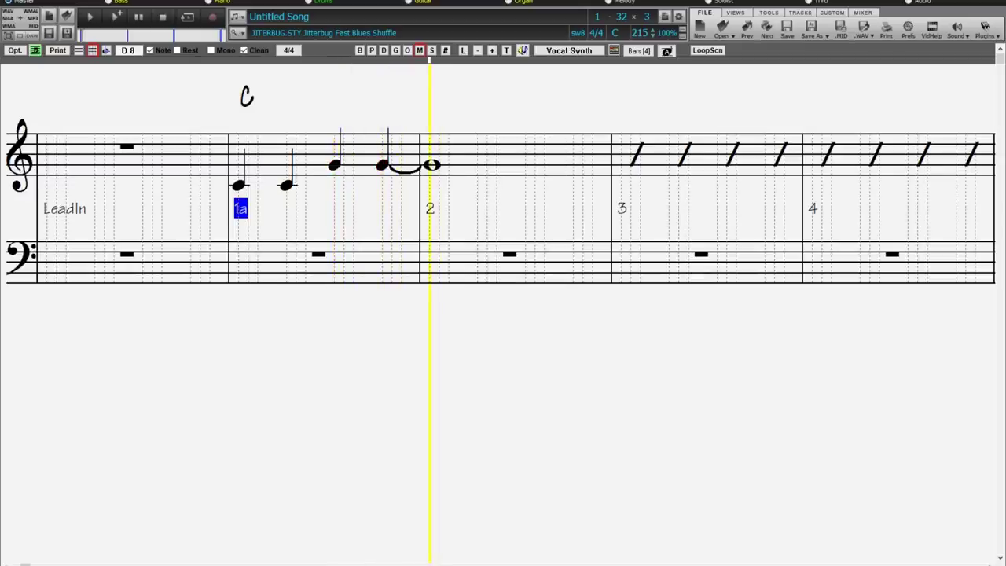
- Enter an A on beat 1 of bar 2 and continue the melody with notes on the following two beats
key(Return)
key(Right)
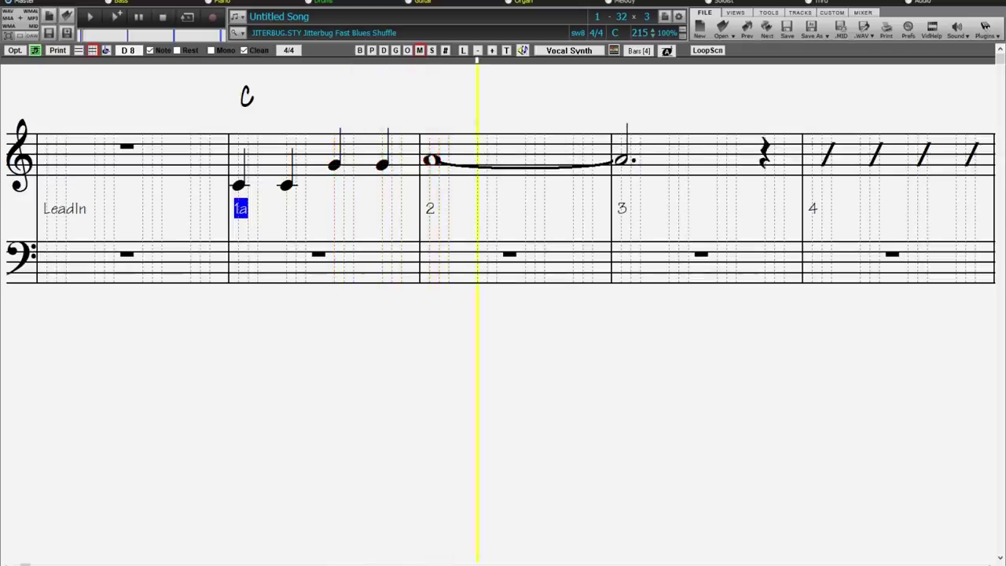
key(Return)
key(Right)
key(Return)
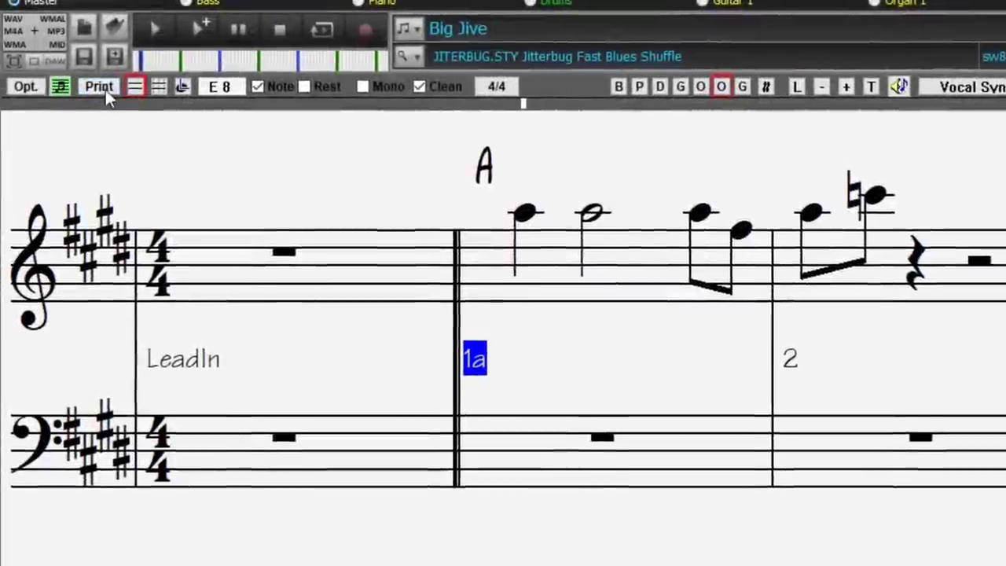
- Open the printing options for the Big Jive notation
click(106, 89)
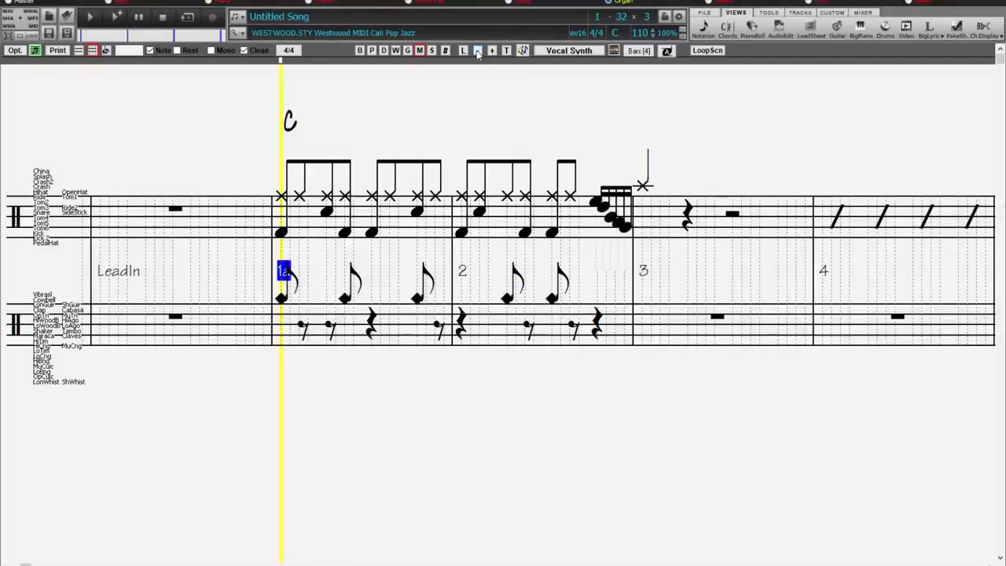
- Show the drum part in standard notation mode and try smaller and larger notation sizes
click(79, 51)
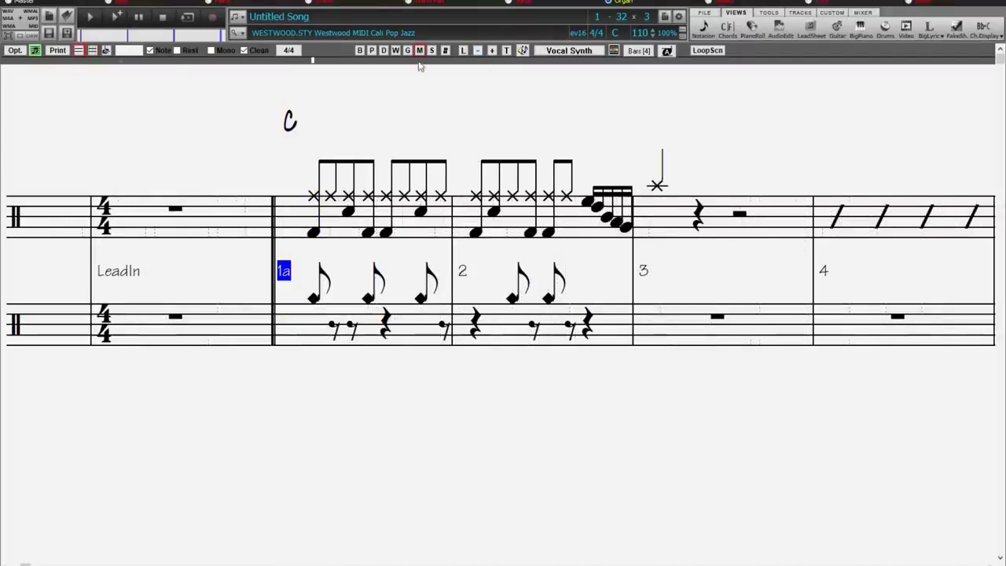
click(477, 52)
click(477, 52)
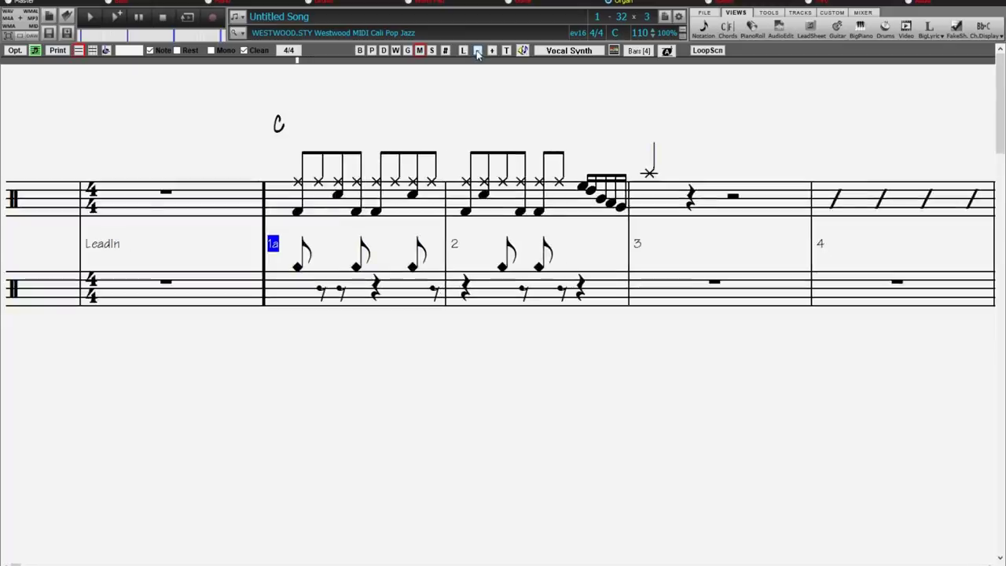
click(493, 52)
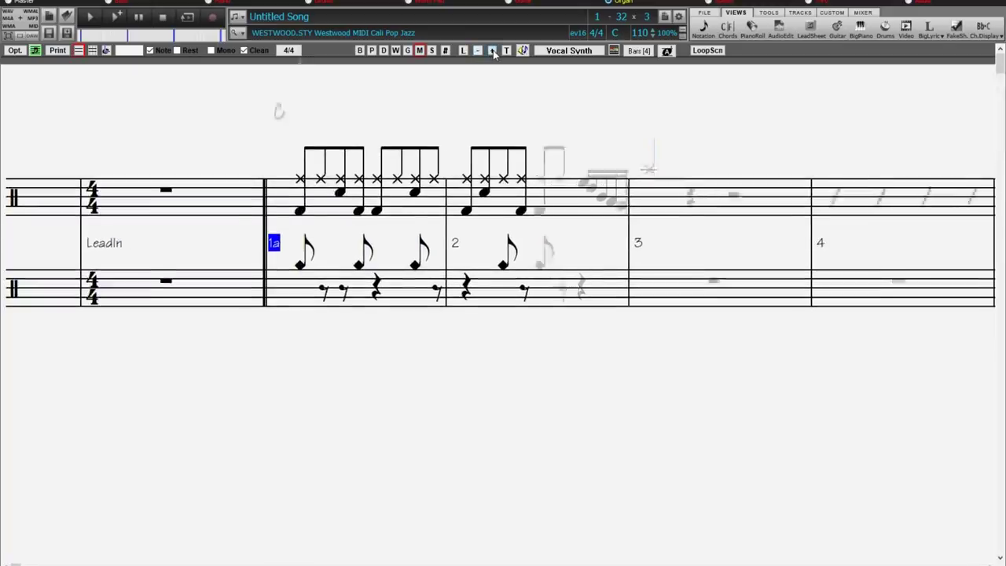
click(493, 52)
click(494, 52)
click(494, 52)
click(494, 51)
click(494, 52)
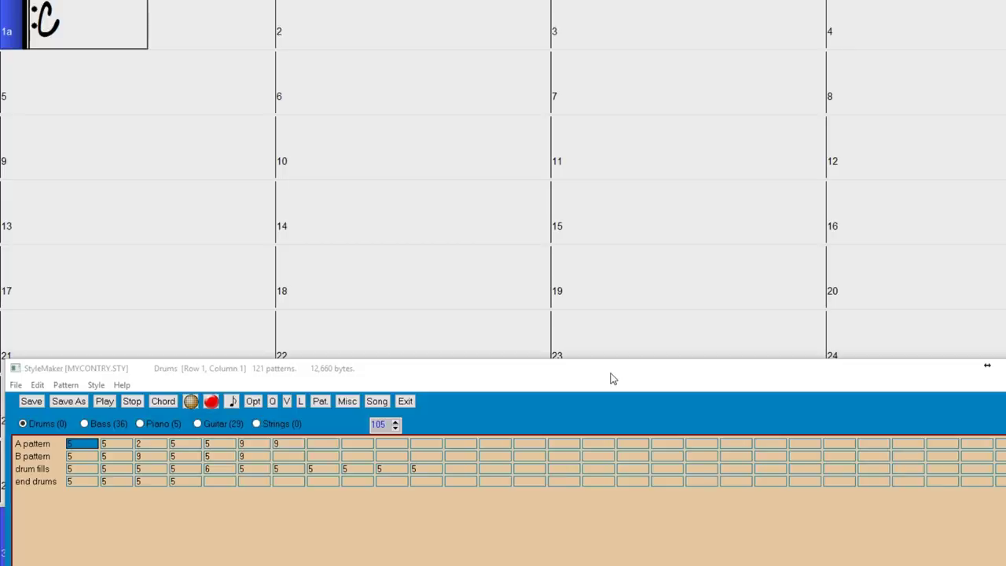
- In the style's additional miscellaneous settings, enable MIDI velocity changes for the Strings instrument and open its timing offset for editing
click(351, 401)
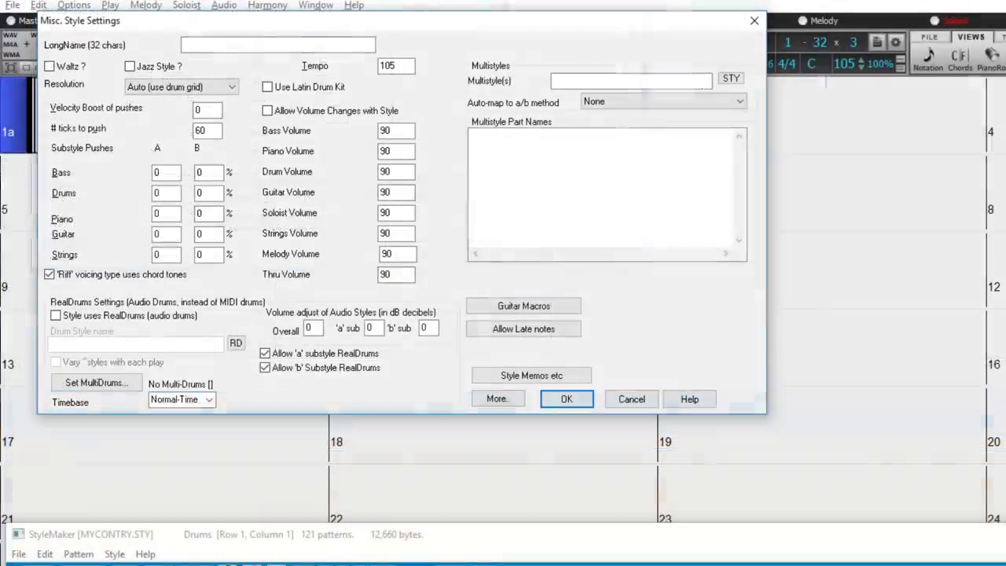
click(503, 402)
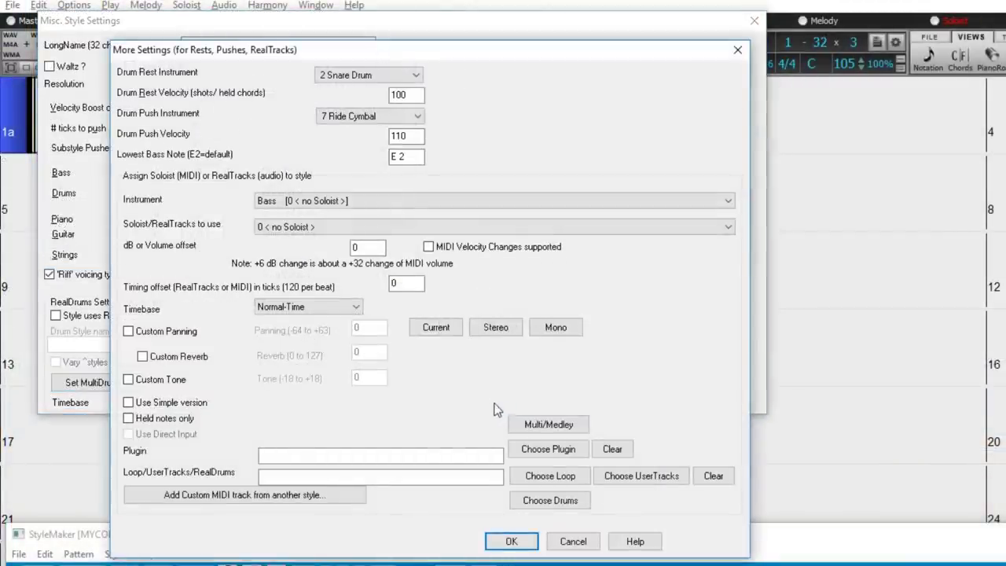
click(380, 202)
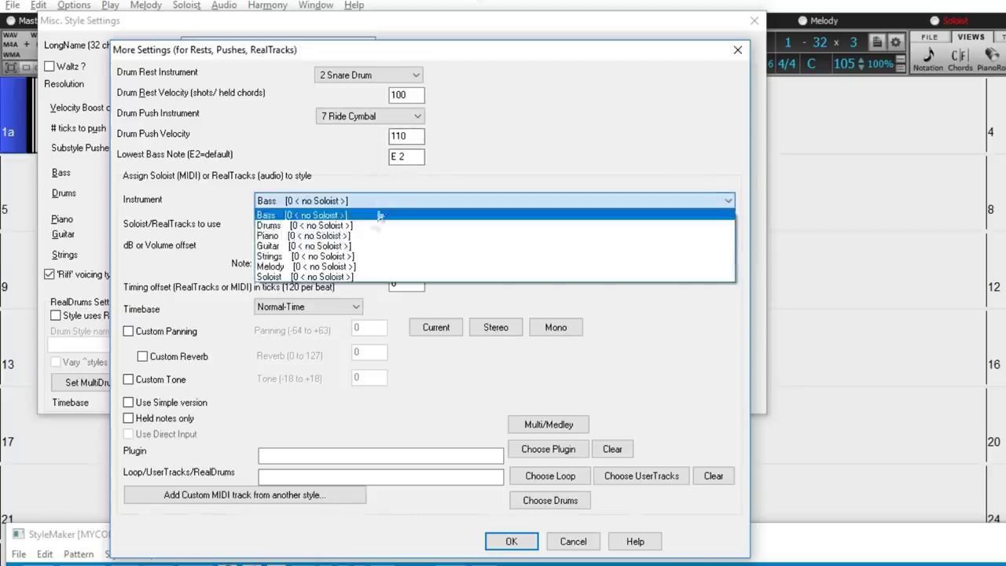
click(366, 256)
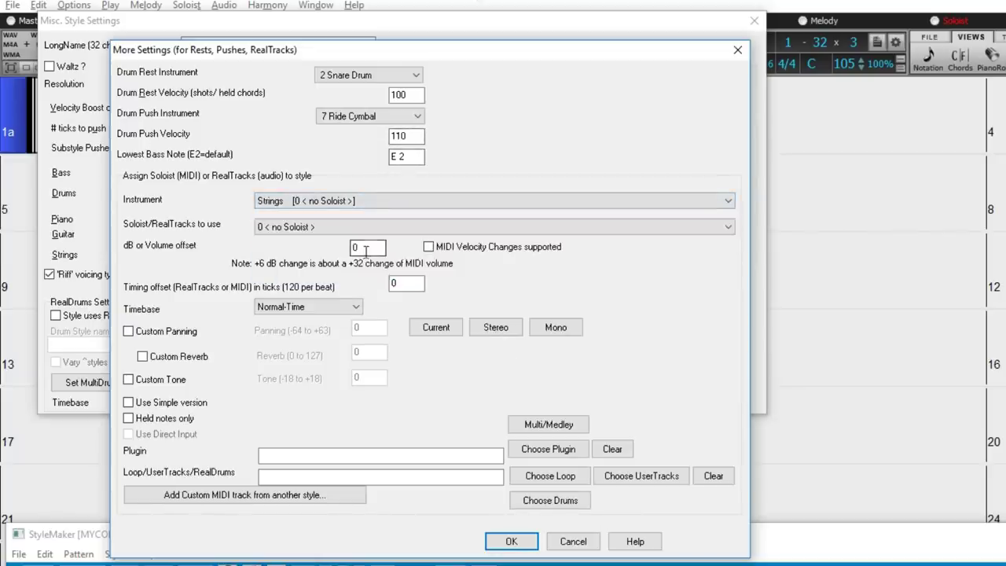
click(429, 247)
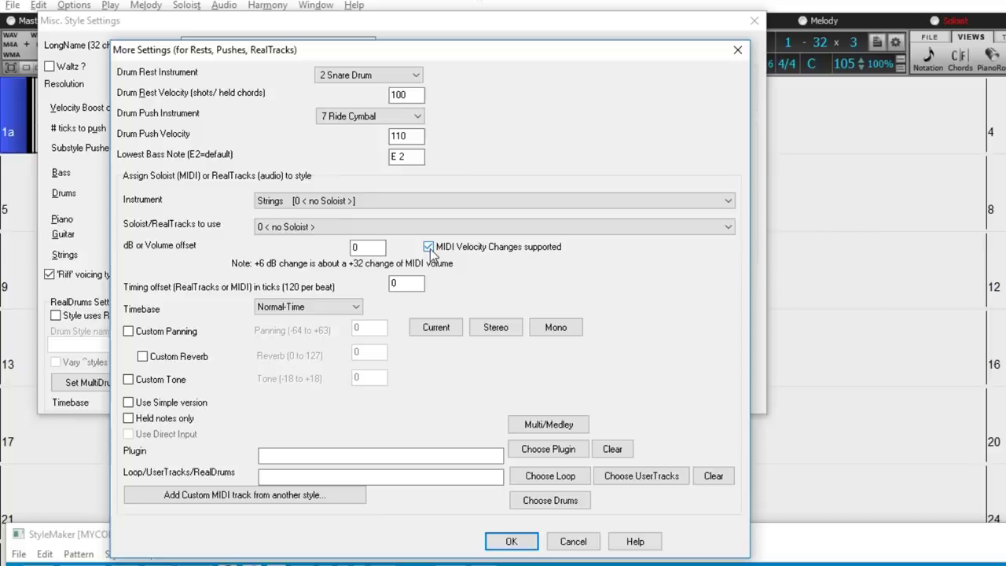
double_click(407, 283)
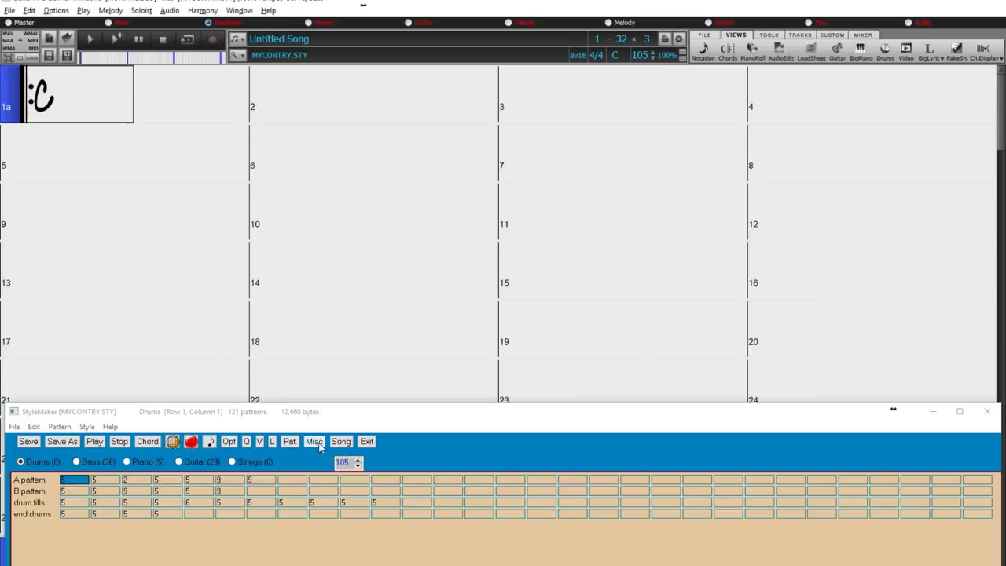
- Enable the extra style settings for MYCONTRY.STY in its style memos and import the settings from the ZZCONTRY style
click(314, 442)
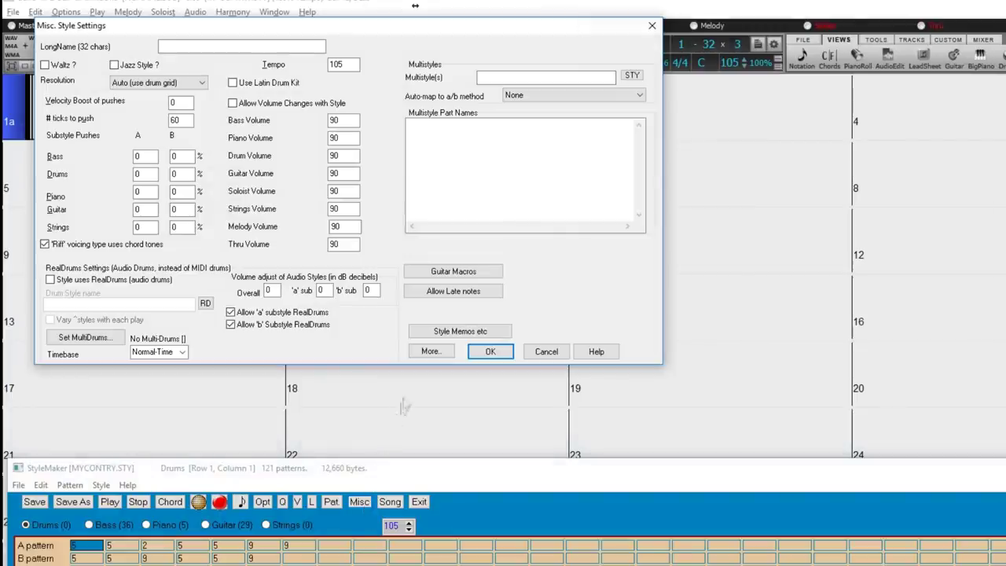
click(445, 333)
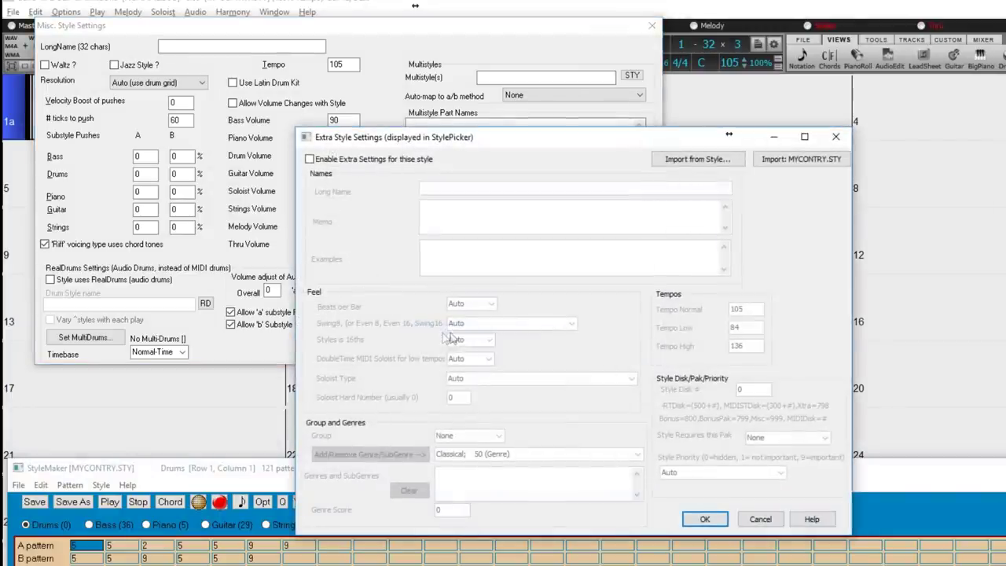
click(310, 159)
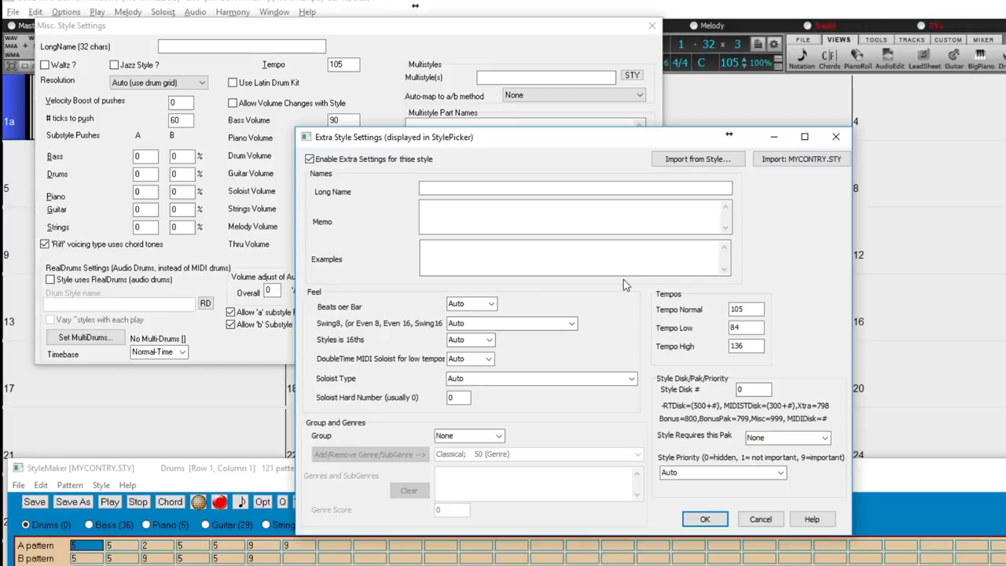
click(689, 161)
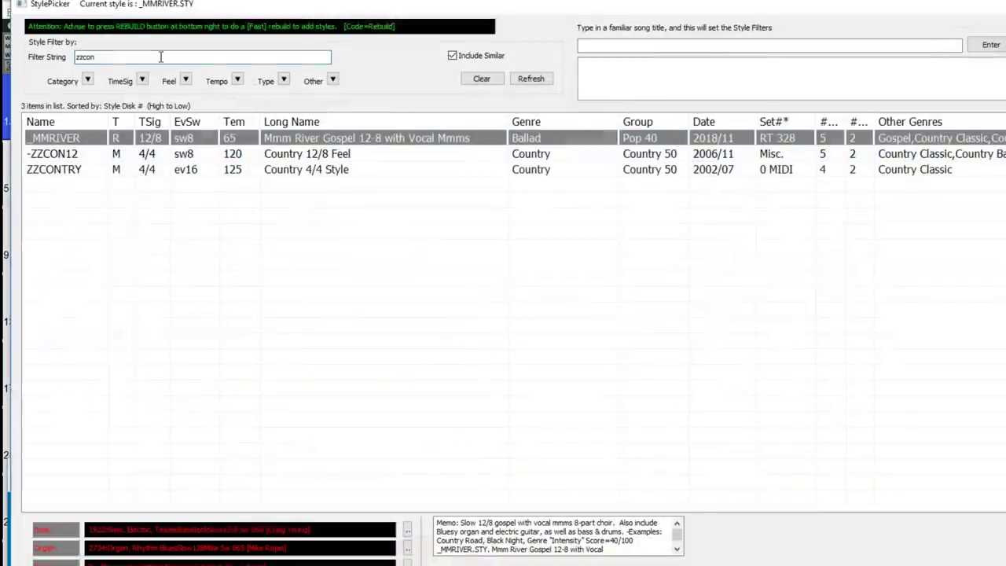
click(84, 177)
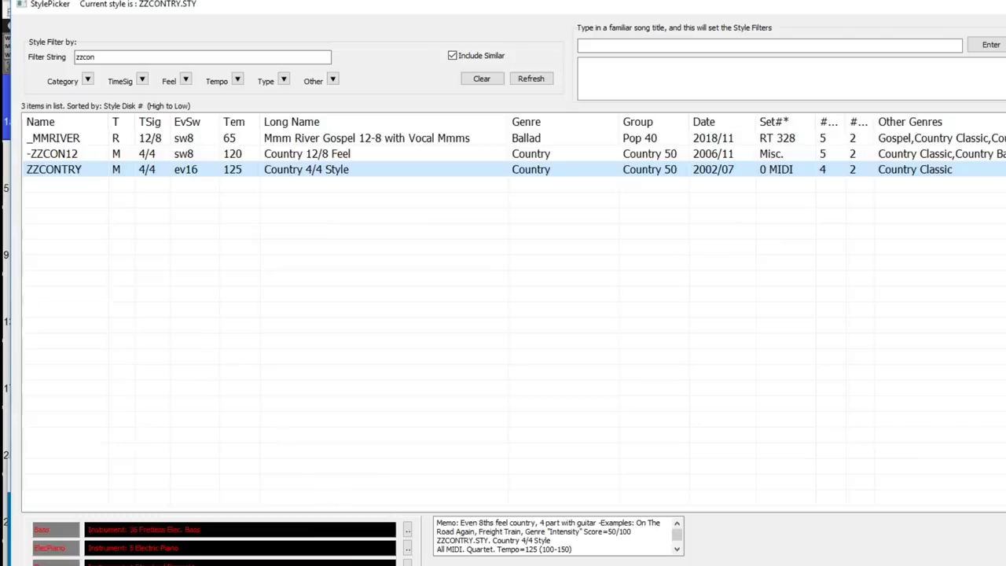
key(Return)
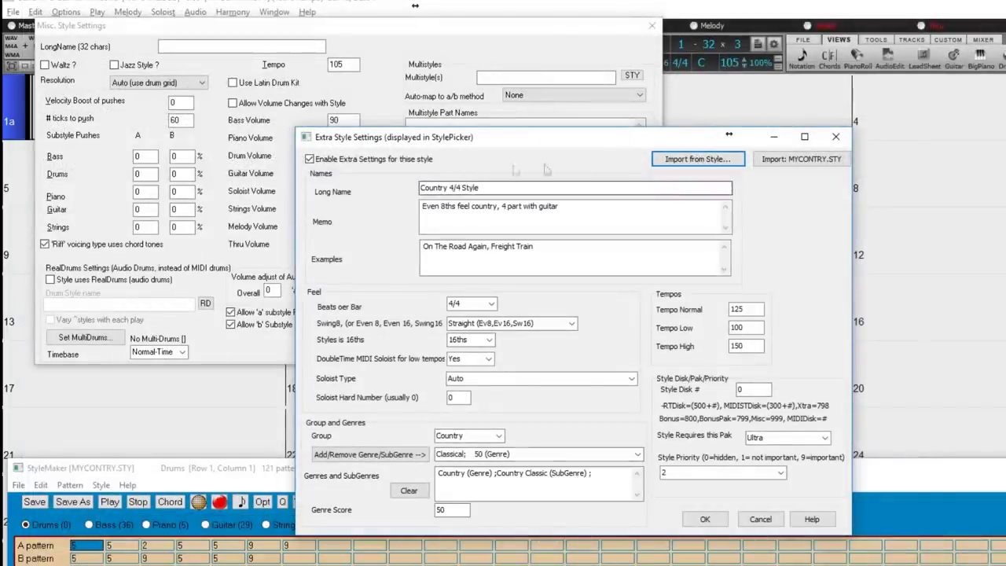
- Replace the style's memo with text beginning "My own country style with louder"
drag(422, 206, 559, 207)
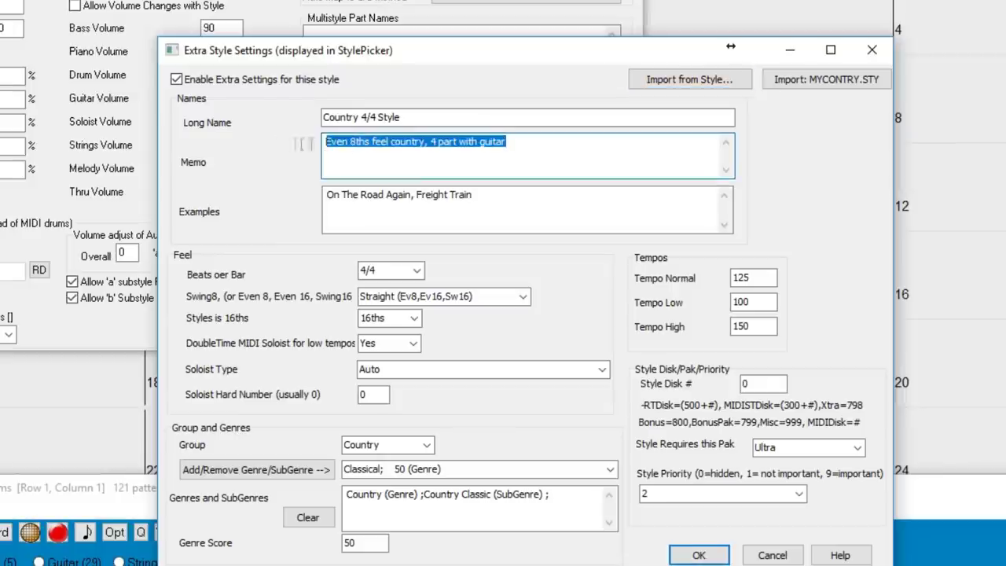
text(My own cou)
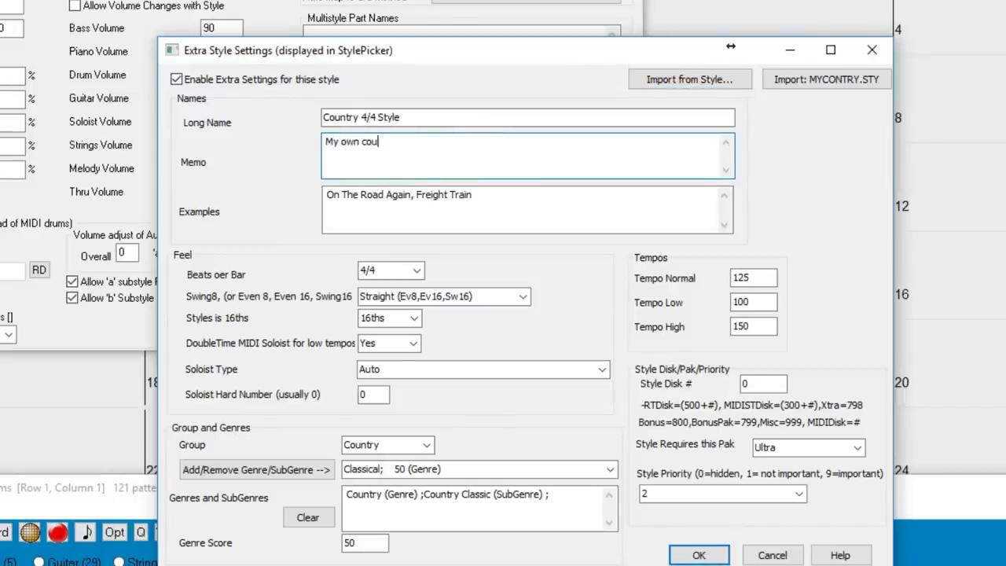
text(ntry style with louder)
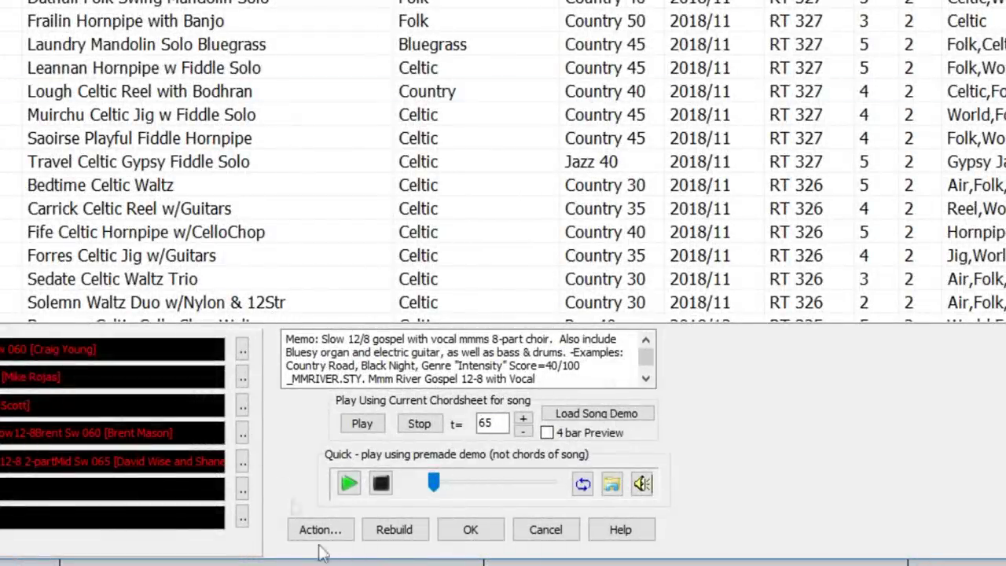
- Rebuild the StylePicker list with the slow option covering PG Music and 3rd party styles
click(405, 534)
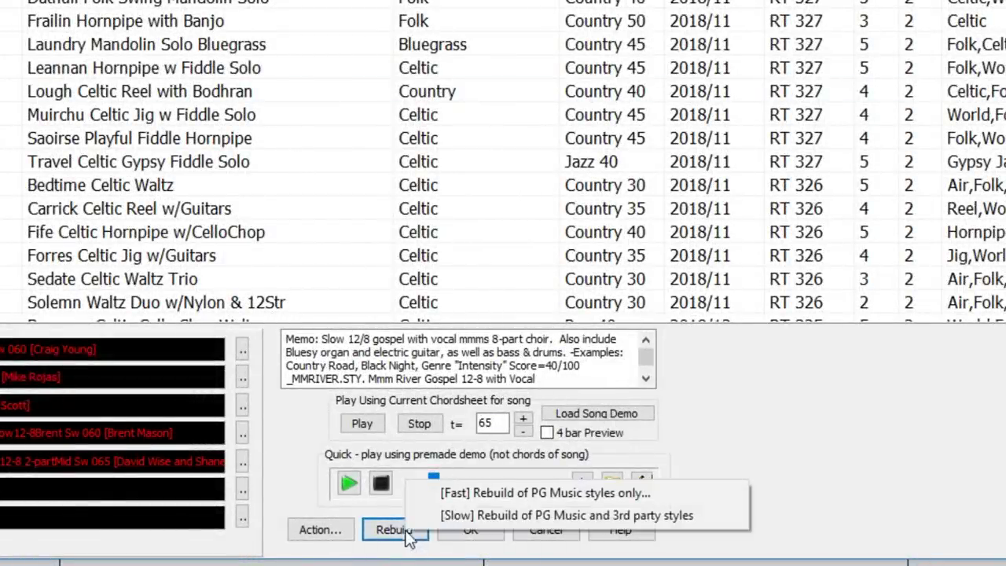
click(456, 513)
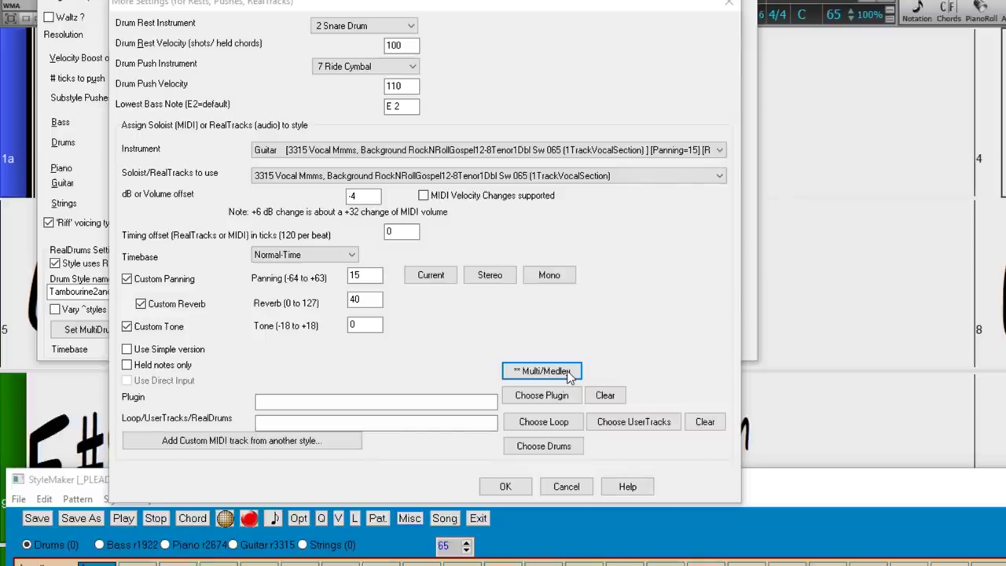
- Open the multi/medley settings of the style's Vocal Mmms guitar part and open the third RealTrack's volume for editing
click(571, 375)
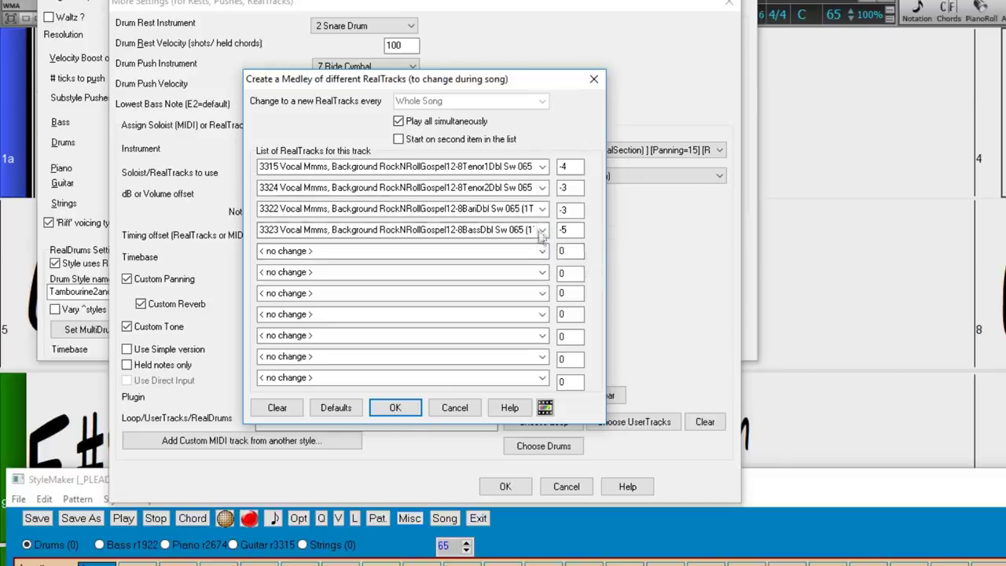
click(571, 209)
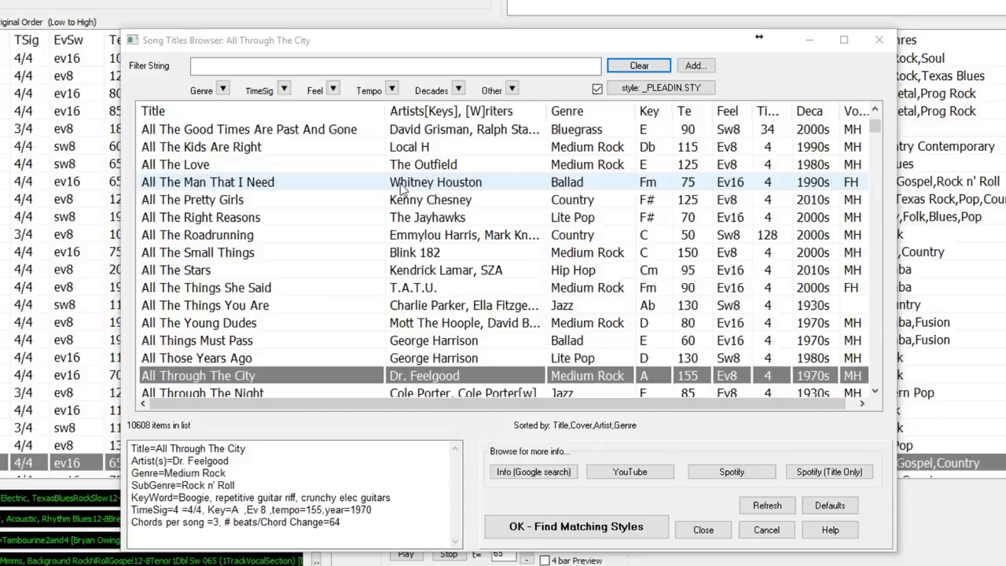
- Filter the song titles by chord changes every 1-4 beats and switch to every 17-99 beats, reopening the filter choices
click(512, 89)
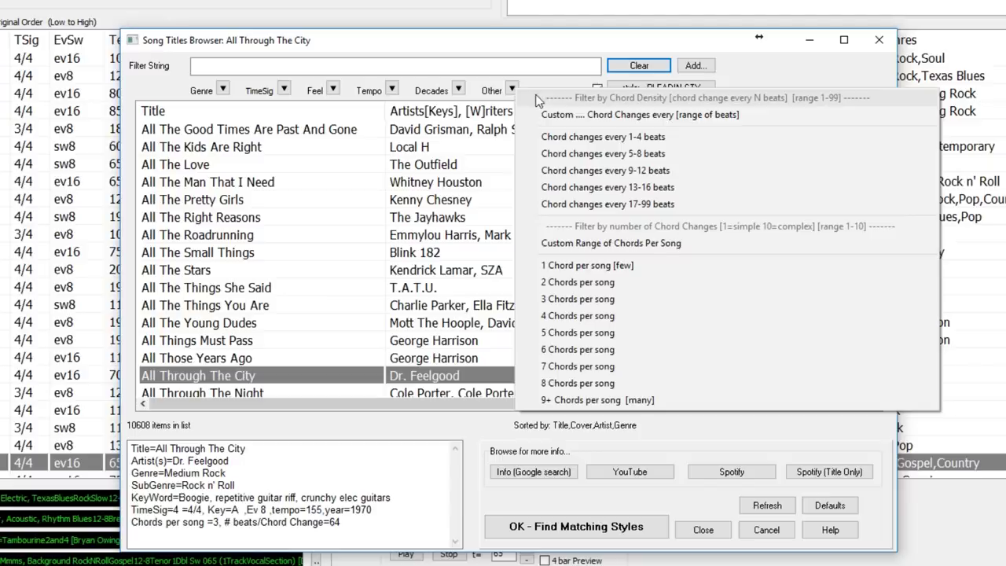
click(649, 140)
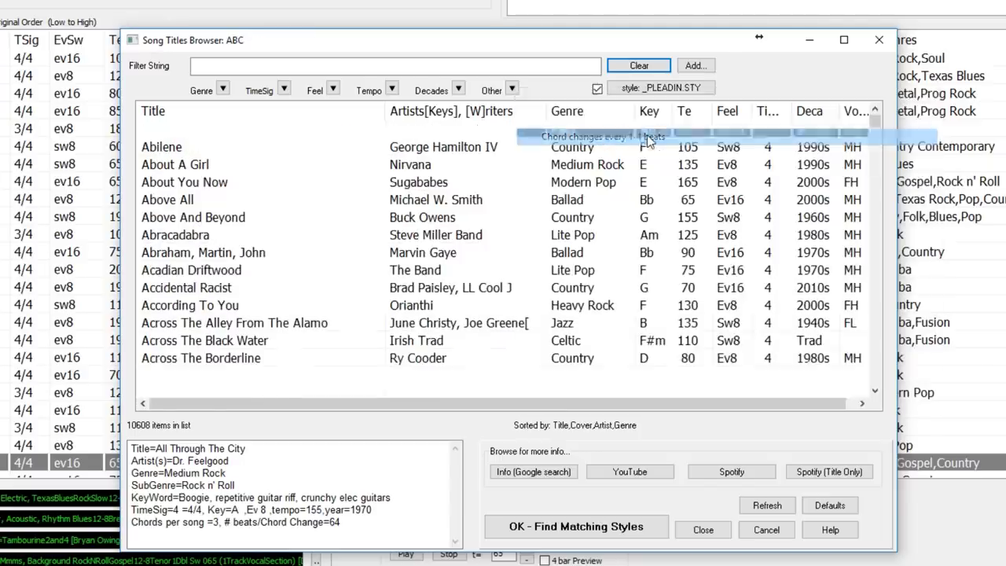
scroll(359, 355, down, 7)
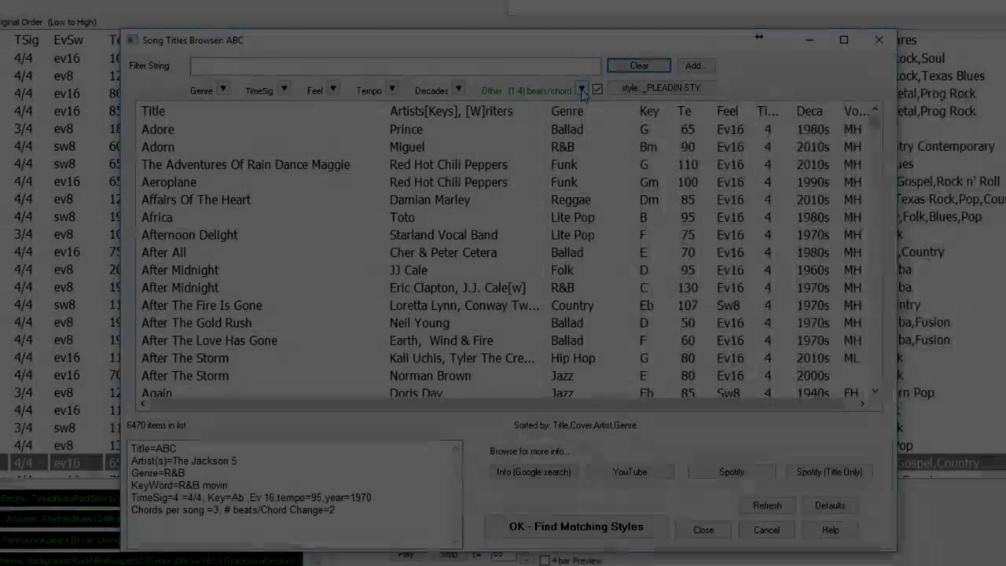
click(581, 89)
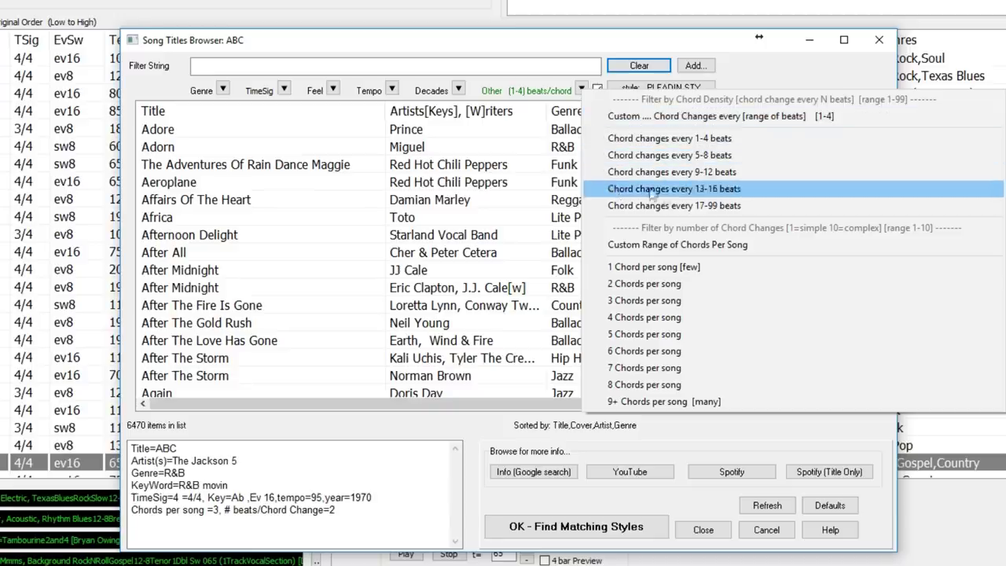
click(753, 206)
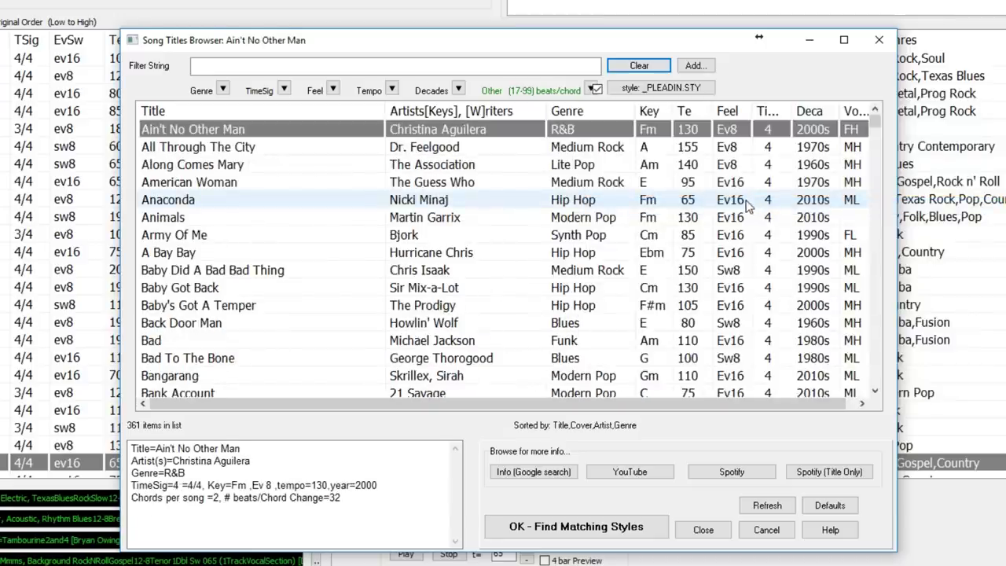
click(591, 90)
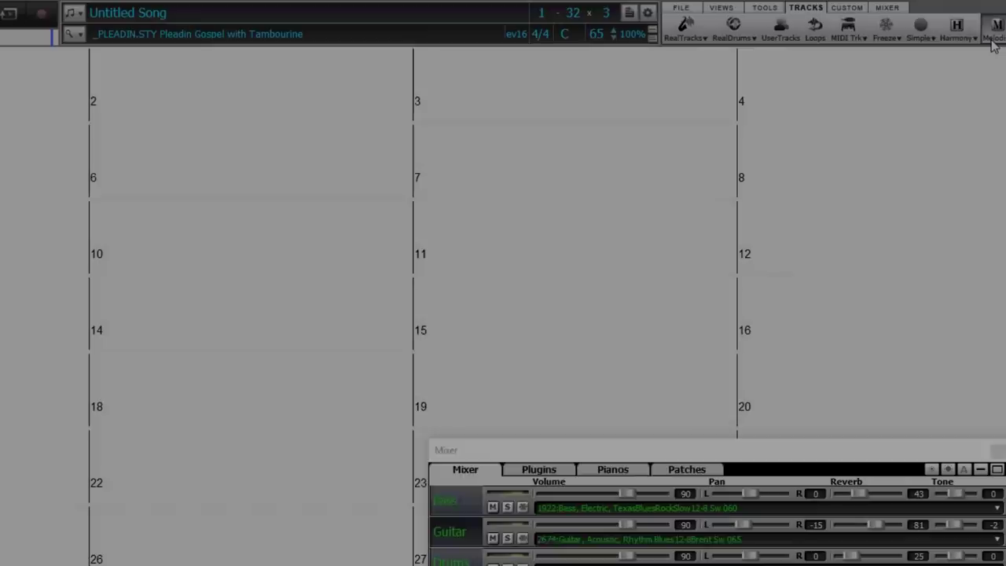
- Generate chords and melody for the whole song with Melodist 47 Samba Fast 64 bar - Vibes, written to the Melody track
click(993, 39)
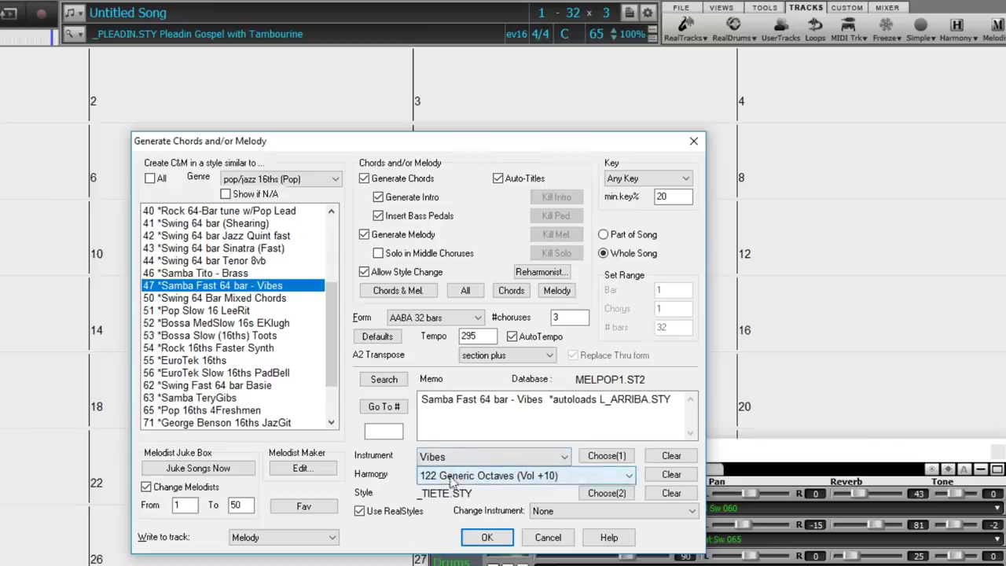
click(487, 537)
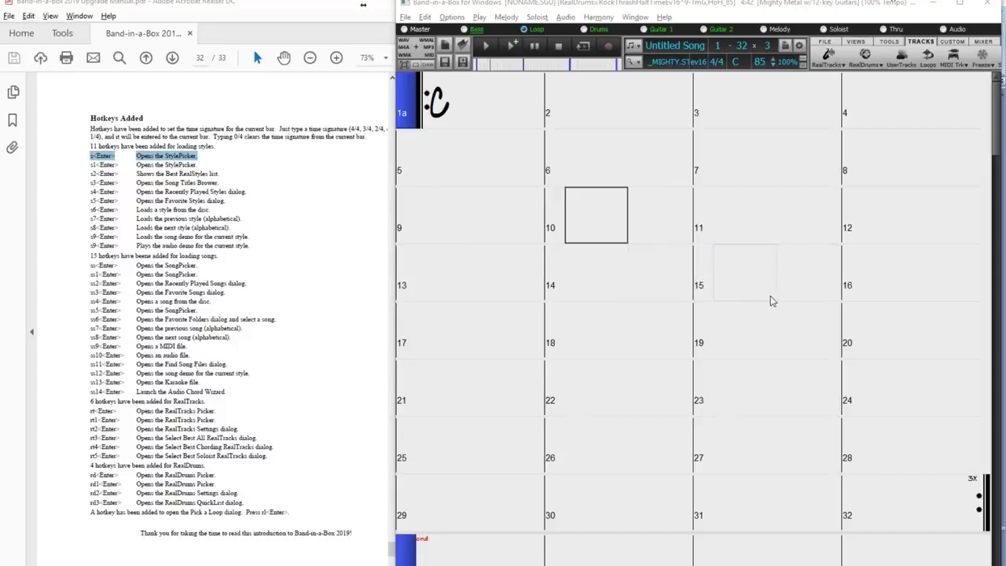
- Enter s on the chord sheet to bring up the StylePicker
text(s)
key(Return)
key(Return)
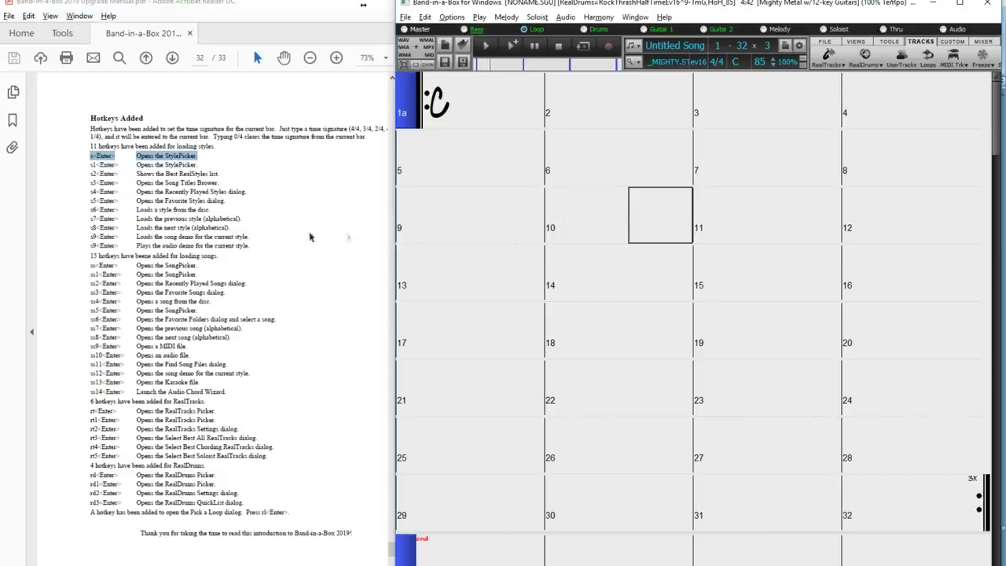
- Highlight the s9 entry in the manual's hotkey list and enter s9 on the chord sheet to load the style's song demo
drag(90, 235, 401, 251)
click(662, 222)
text(s9)
key(Return)
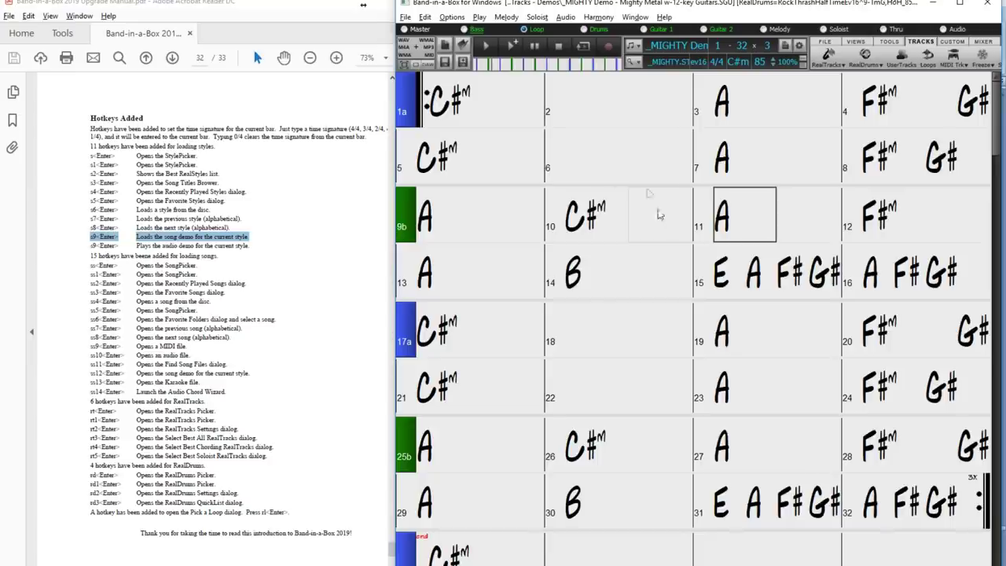
- Start a new blank song and enter rt5 on the chord sheet to open the Select Best Soloist RealTracks dialog
click(447, 47)
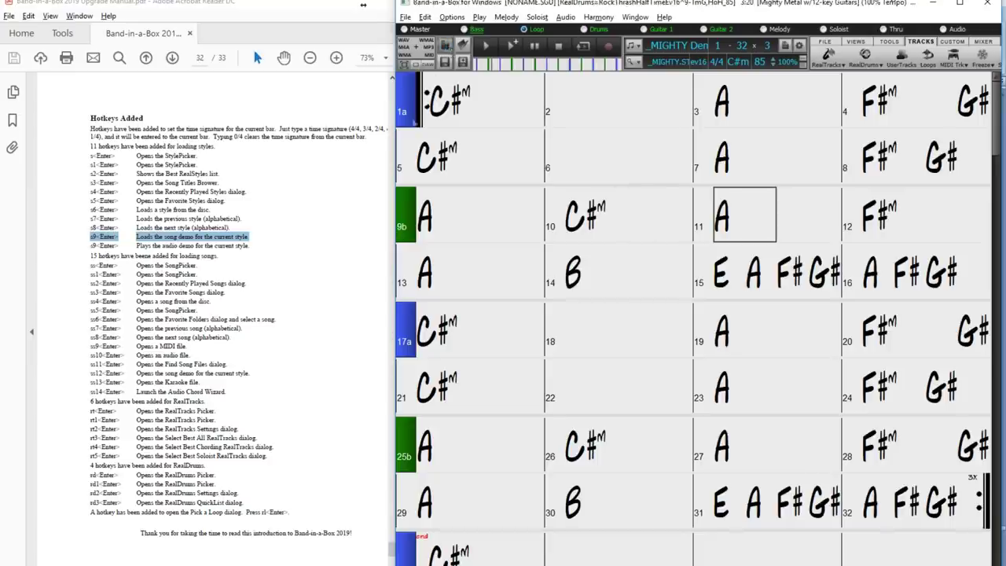
drag(89, 456, 267, 456)
click(637, 283)
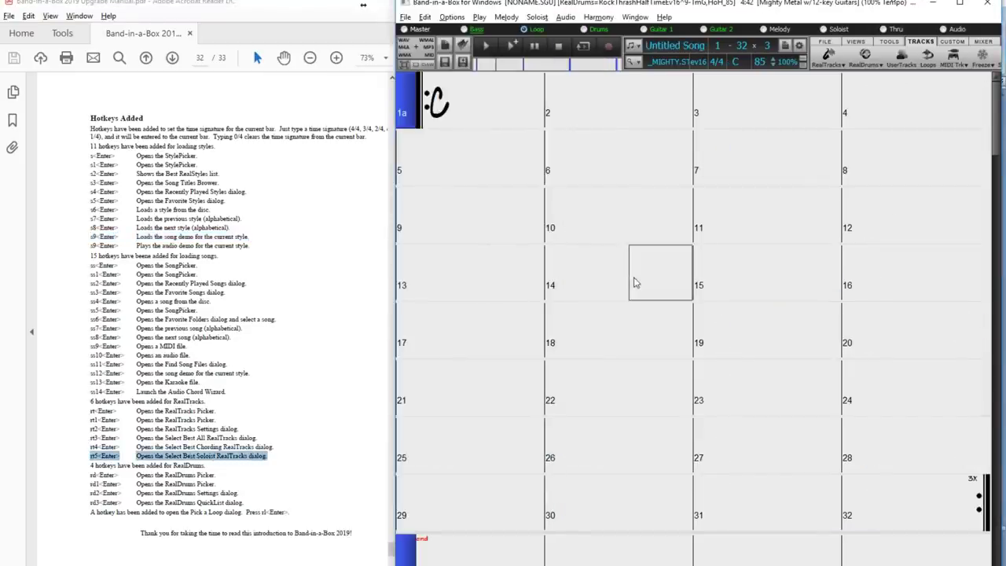
text(rt5)
key(Return)
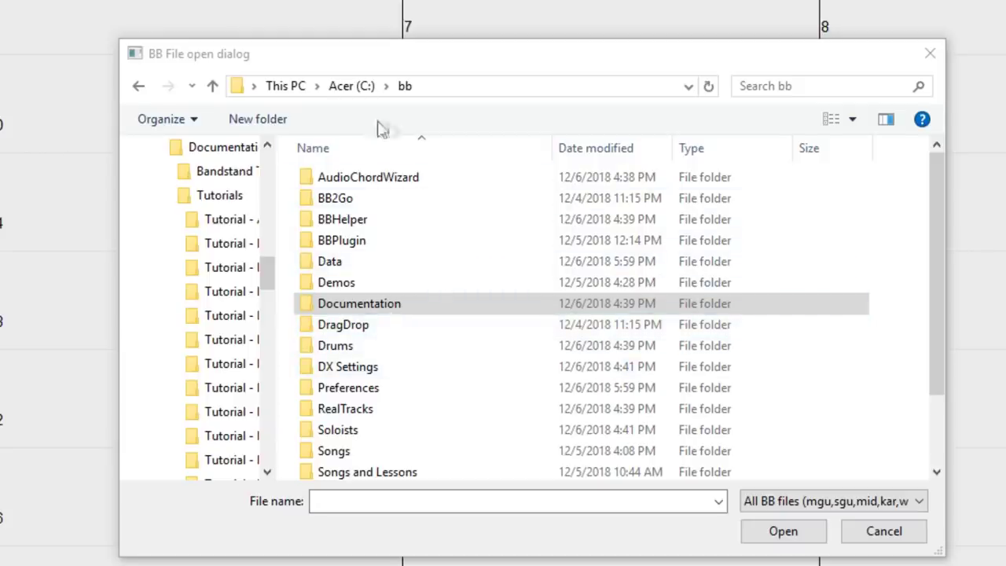
- Open "Audio Harmony Tutorial - Vocal Mmms - read memo.SGU" from the Tutorial - BB2019 folder in Documentation\Tutorials
double_click(366, 306)
double_click(352, 206)
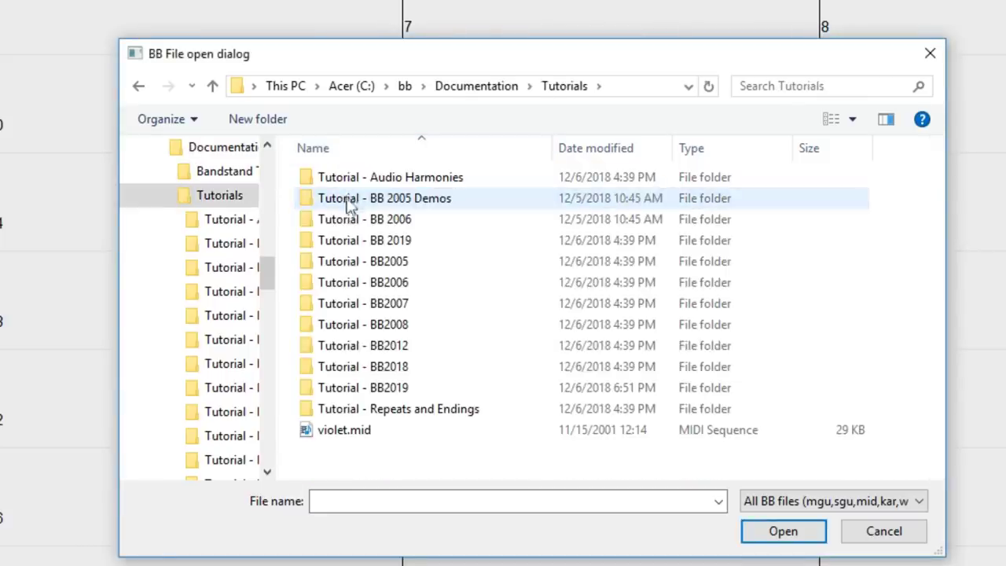
double_click(401, 394)
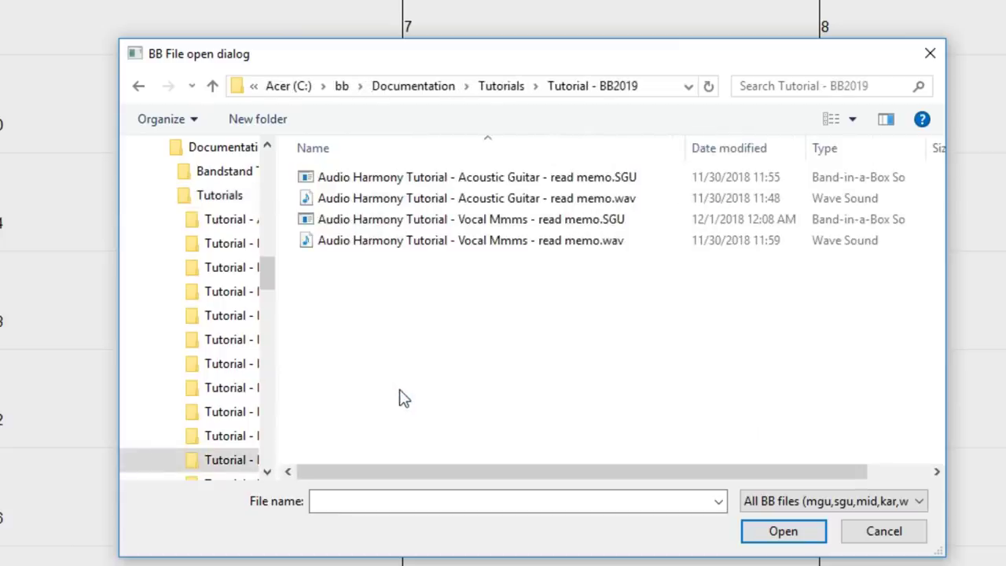
double_click(509, 222)
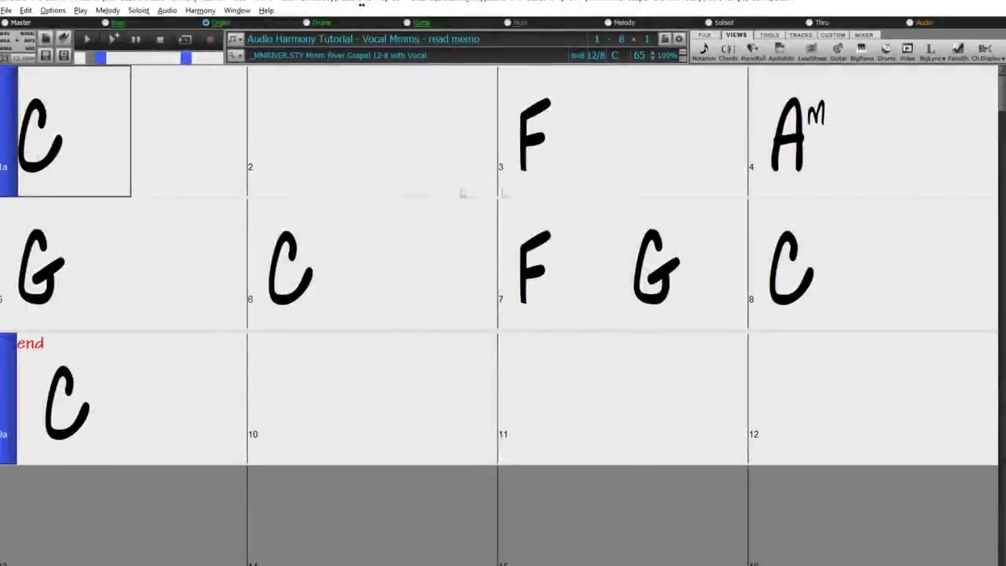
- Show the tutorial song's audio track as a waveform and play it from bar 1
click(782, 51)
scroll(620, 281, down, 2)
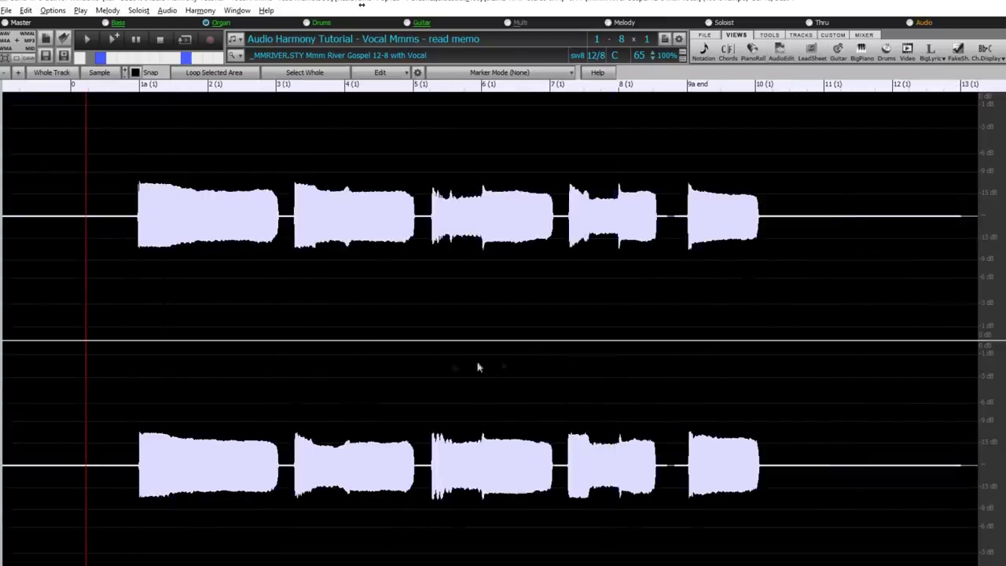
click(137, 221)
key(space)
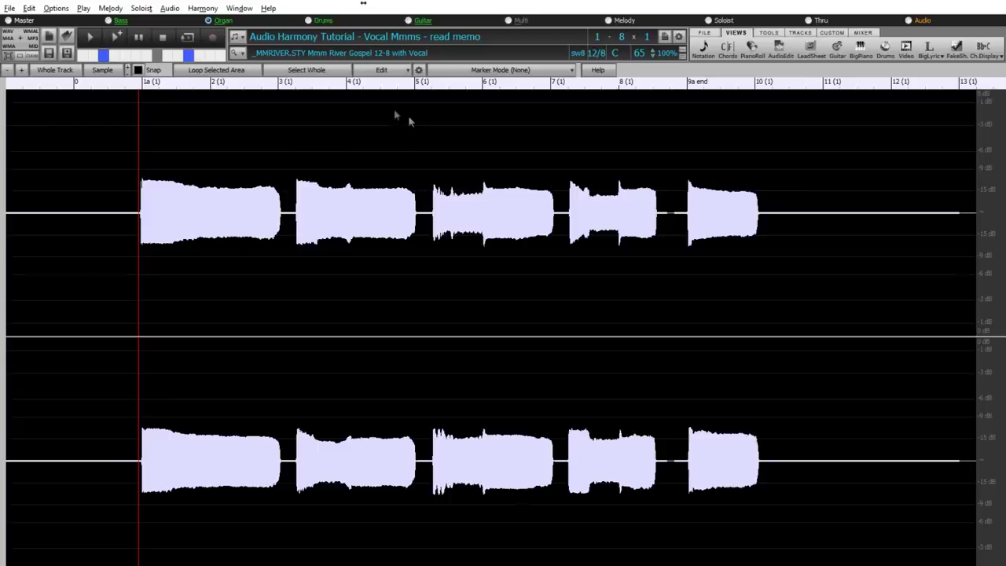
- Harmonize the whole vocal audio track with two harmony voices, one of them above, based on chords, and play the result
click(318, 71)
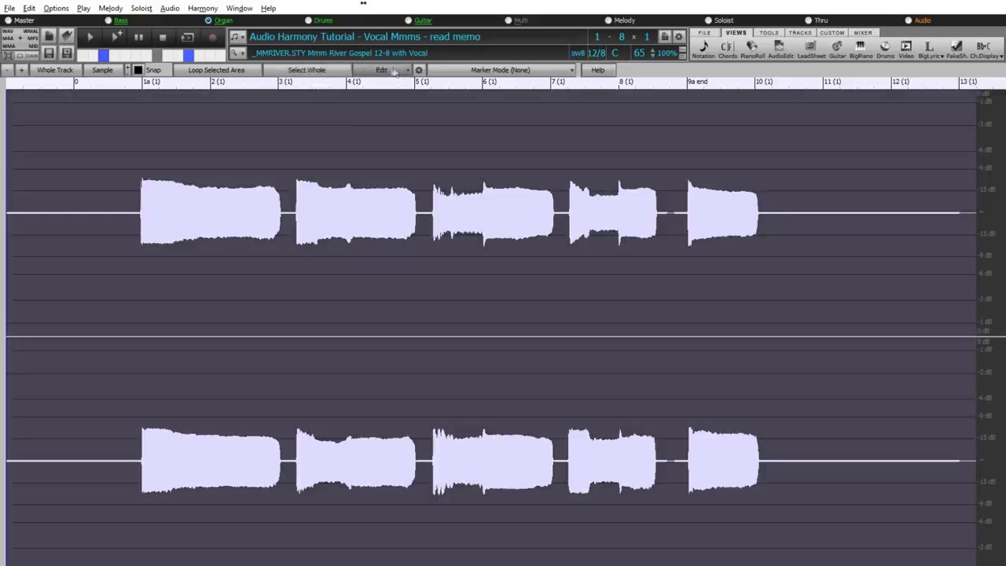
click(396, 71)
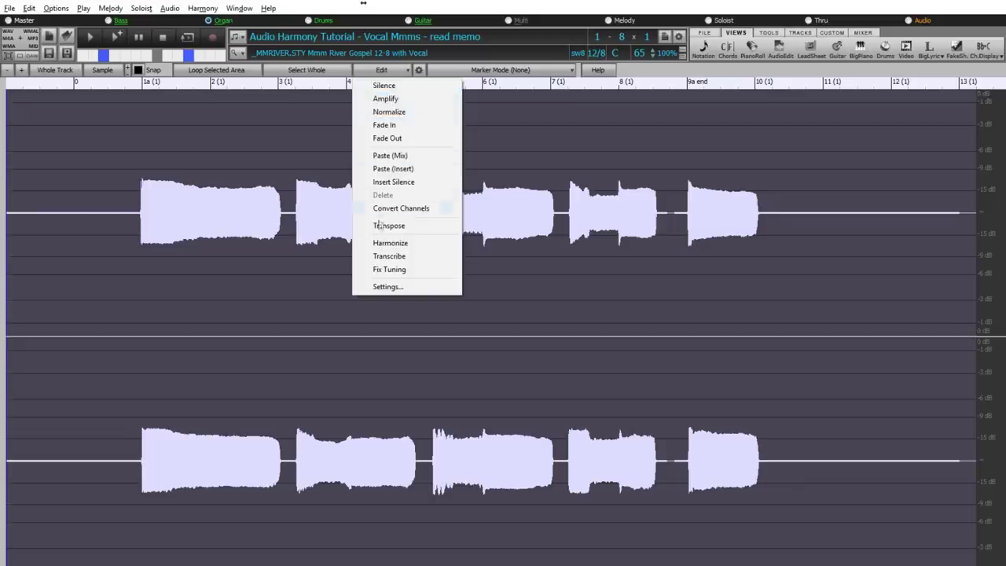
click(393, 242)
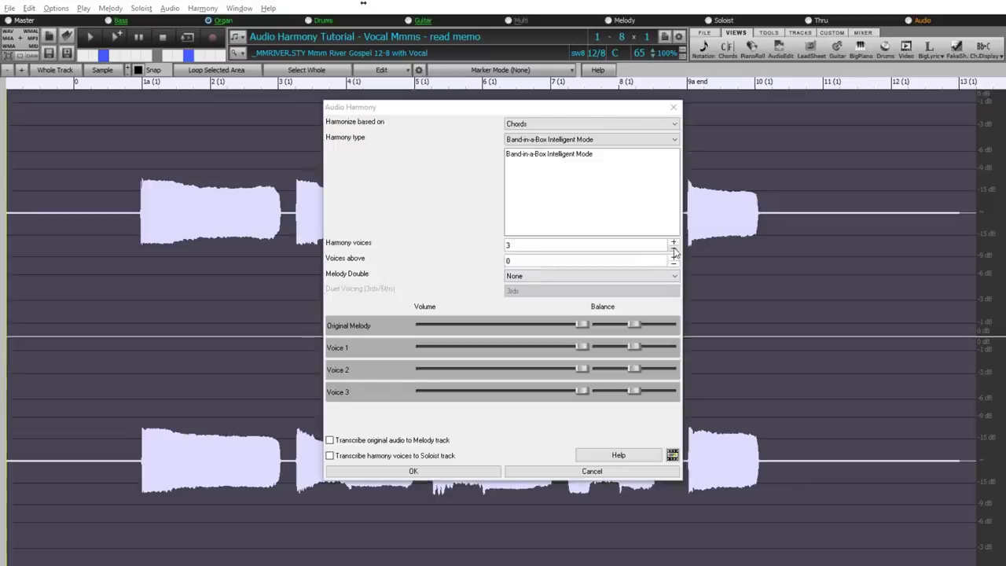
click(673, 250)
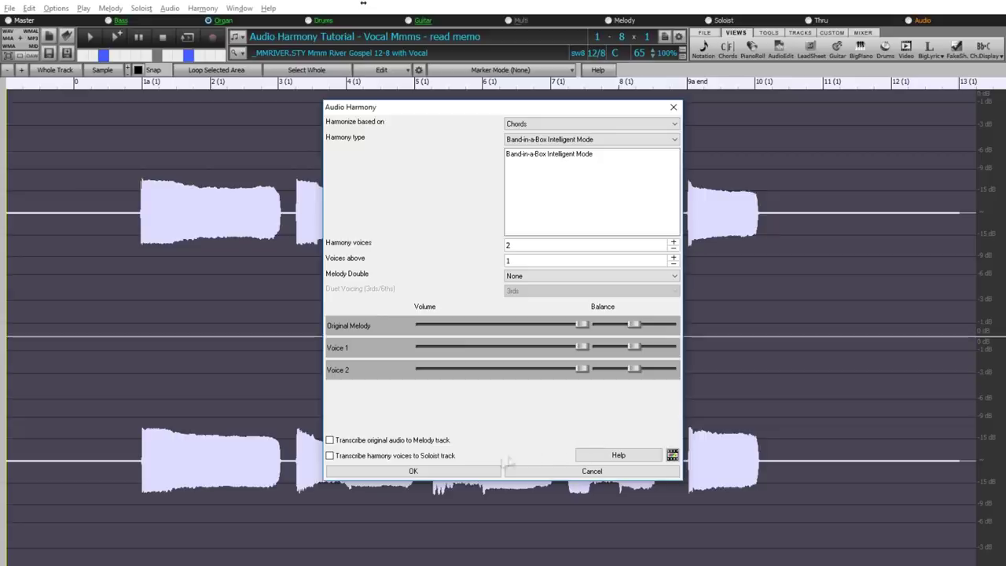
click(475, 473)
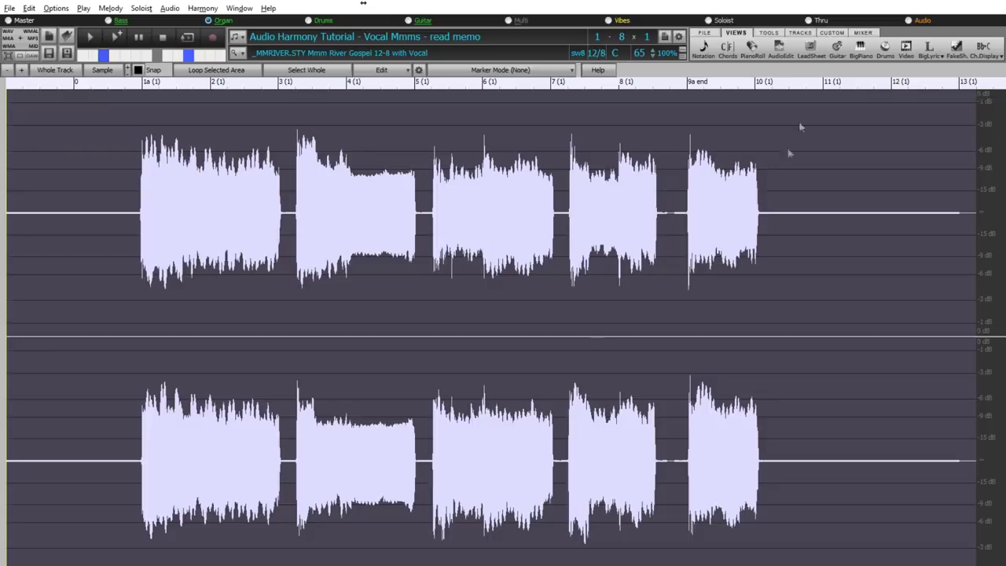
key(space)
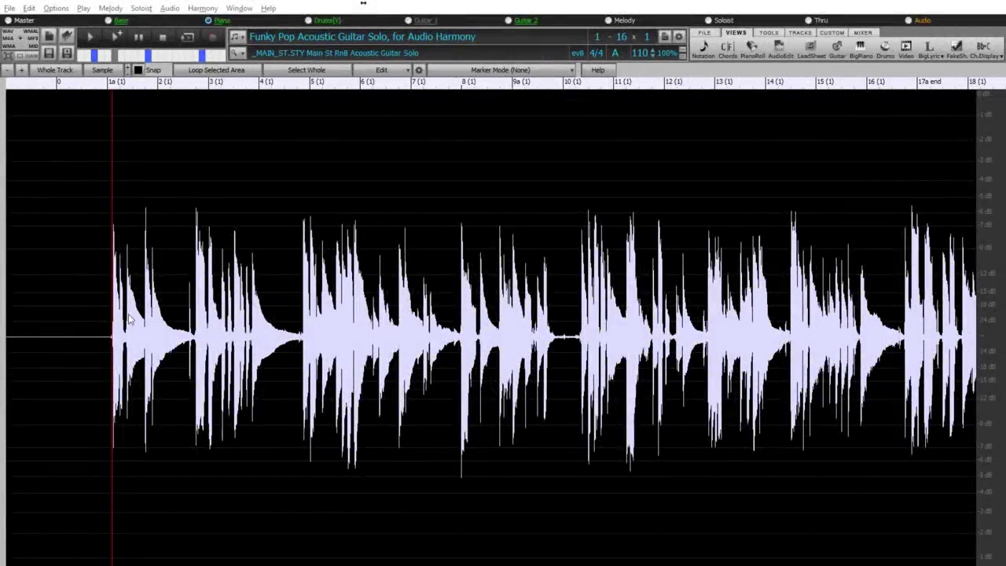
- Play the acoustic guitar solo's audio from bar 1 into bar 3 and place the cursor in bar 3
click(110, 336)
key(space)
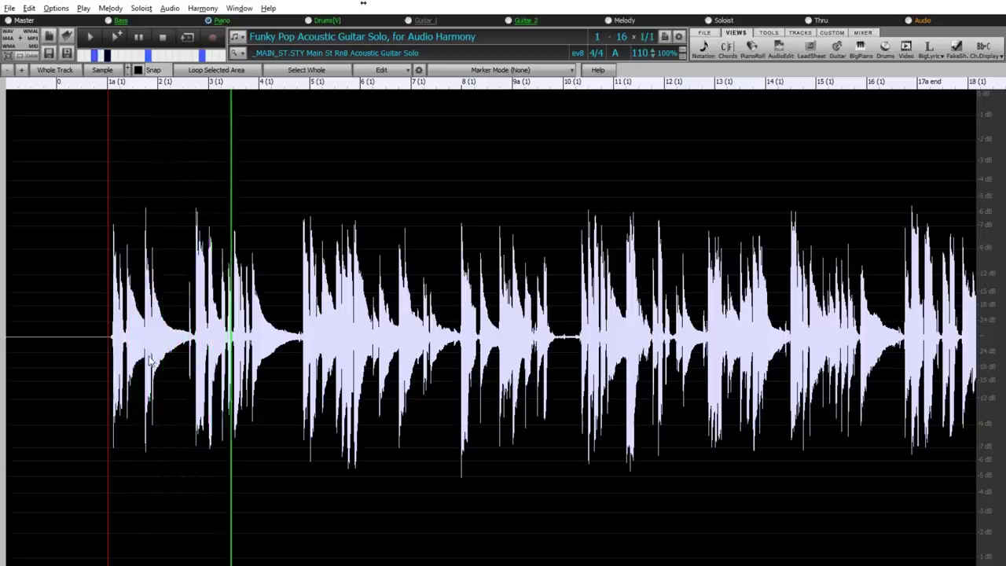
click(223, 371)
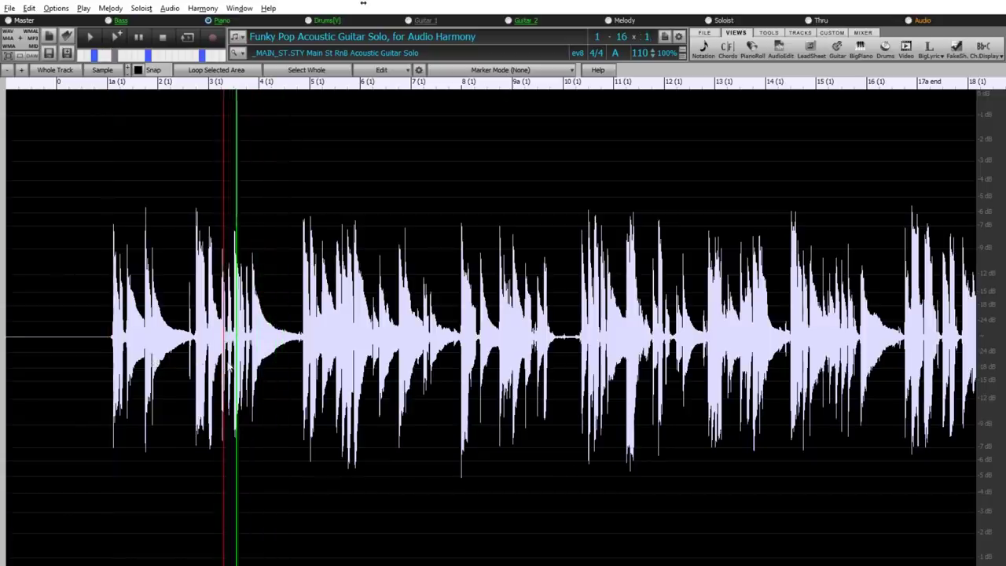
- Harmonize the guitar phrase from mid bar 3 to just before bar 5 with one voice above in 3rds, lowering Voice 1's volume slightly
scroll(232, 346, up, 3)
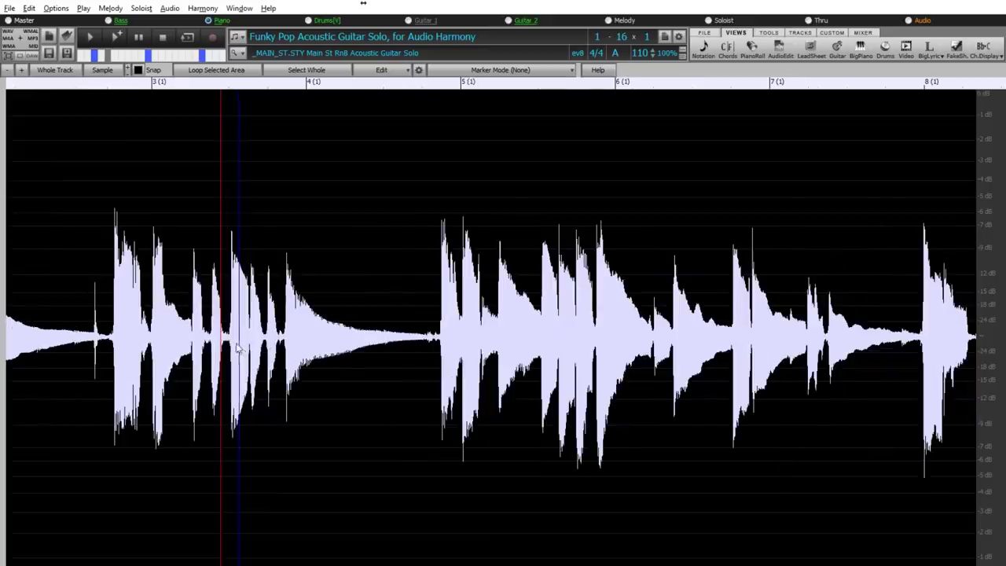
drag(229, 340, 432, 344)
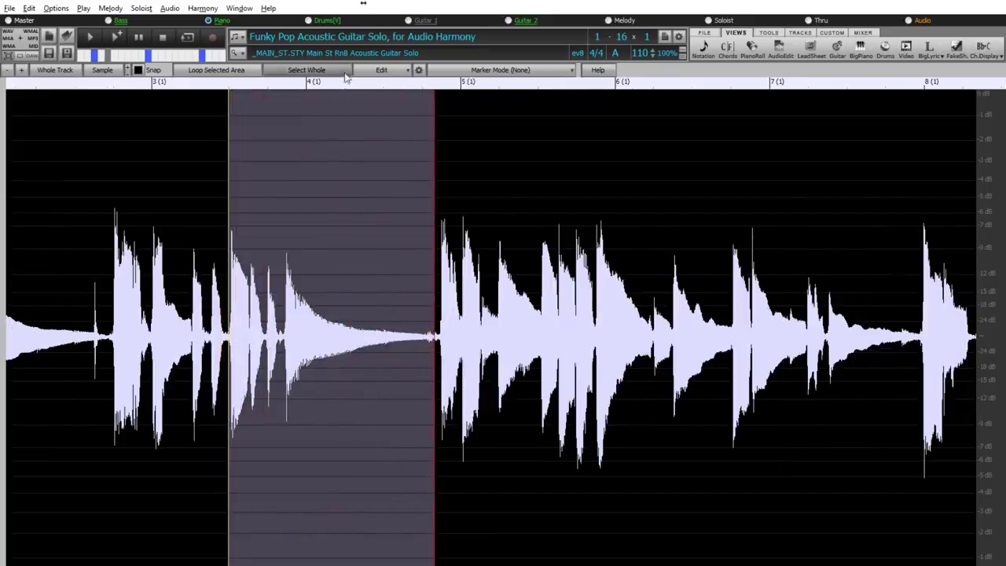
click(408, 73)
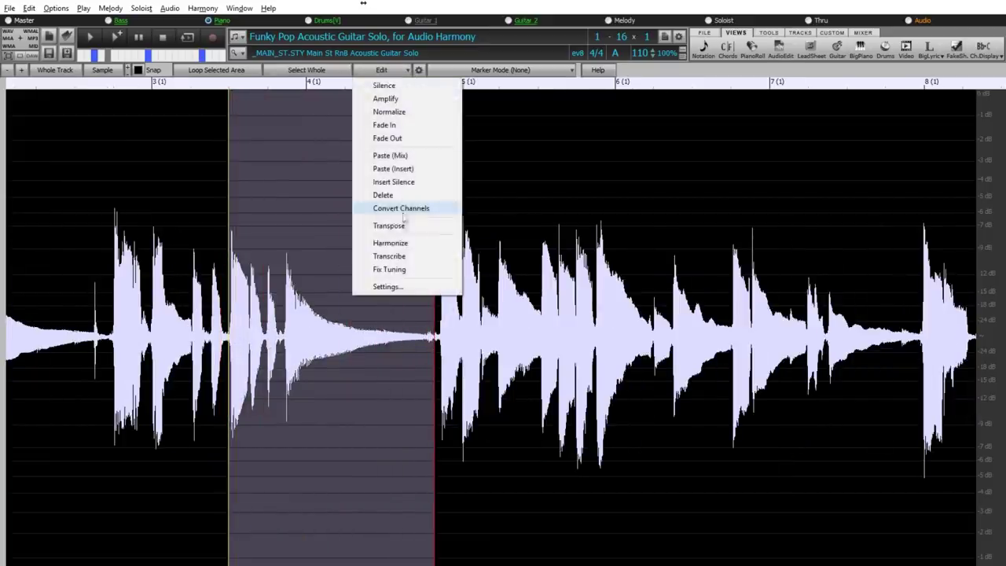
click(408, 245)
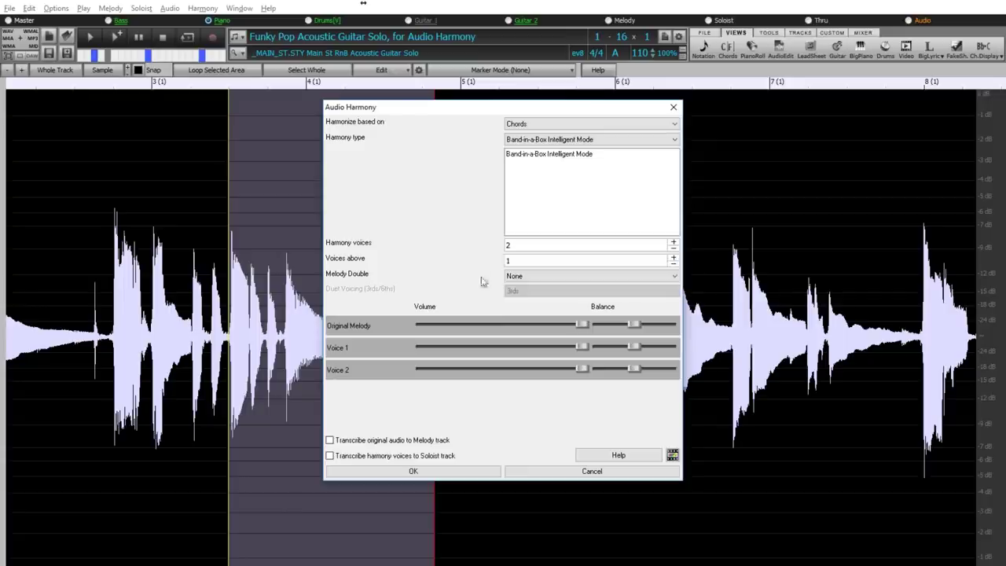
click(674, 248)
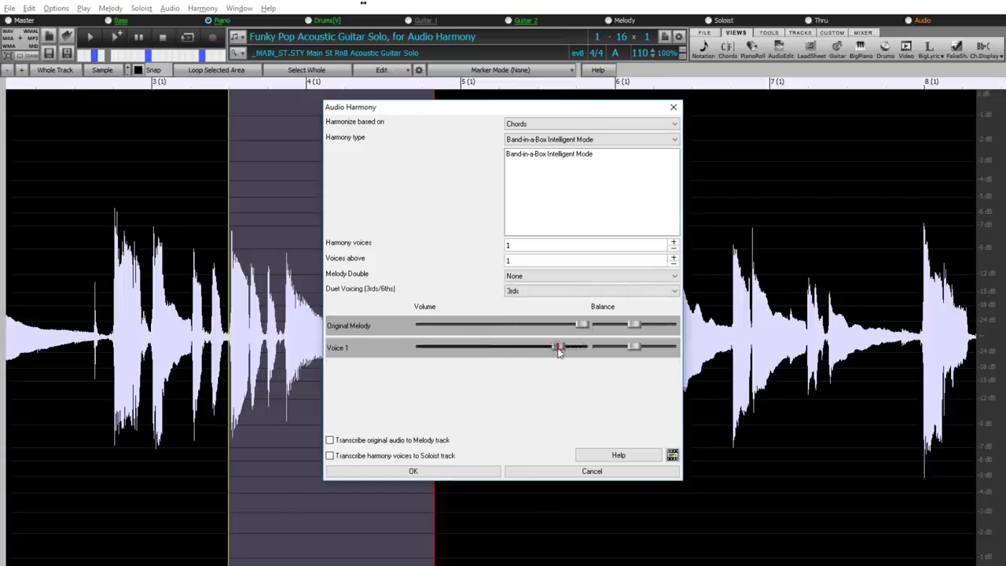
click(397, 472)
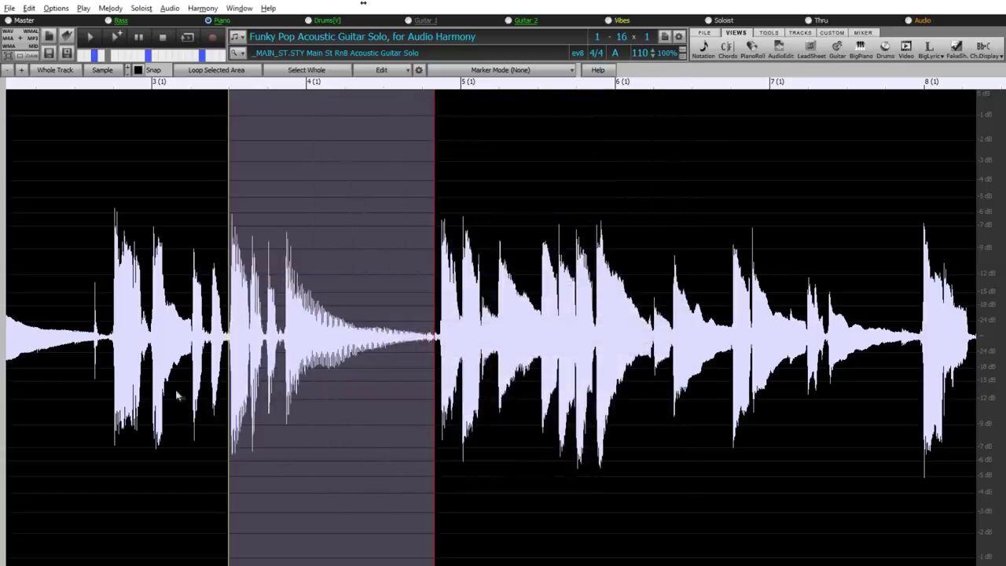
- Play the guitar solo from just before bar 3 and again from late bar 4 to hear the harmonized phrase in context
click(109, 392)
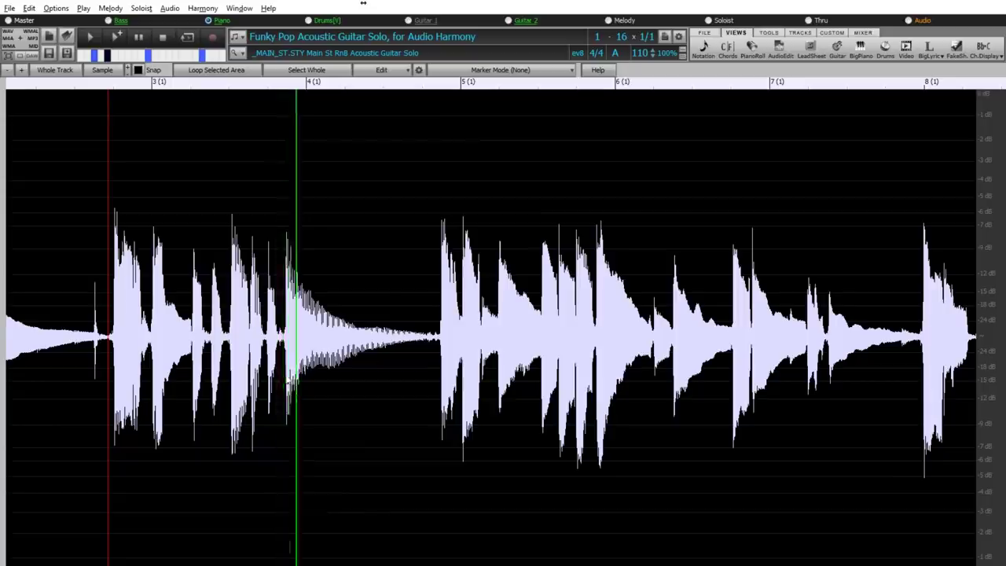
key(space)
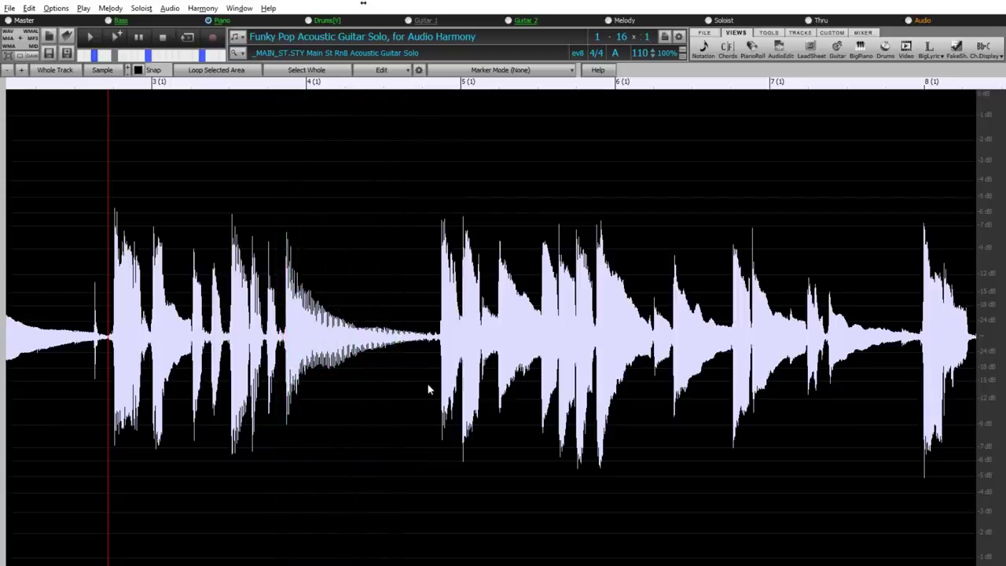
click(399, 355)
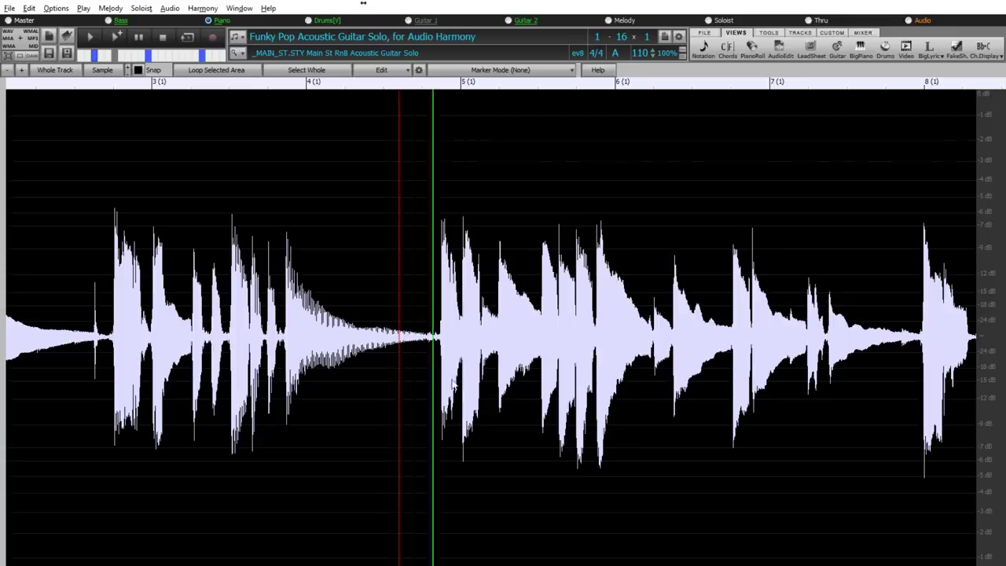
scroll(461, 391, down, 1)
scroll(461, 391, down, 3)
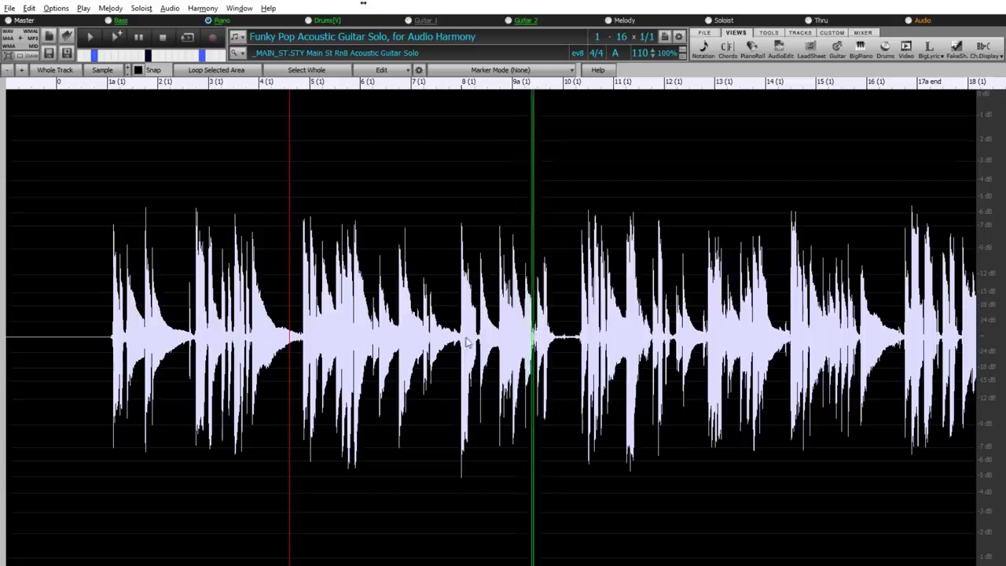
- Try to harmonize the guitar phrase from bar 8 to just past bar 10 with one voice above in 3rds
drag(461, 341, 575, 346)
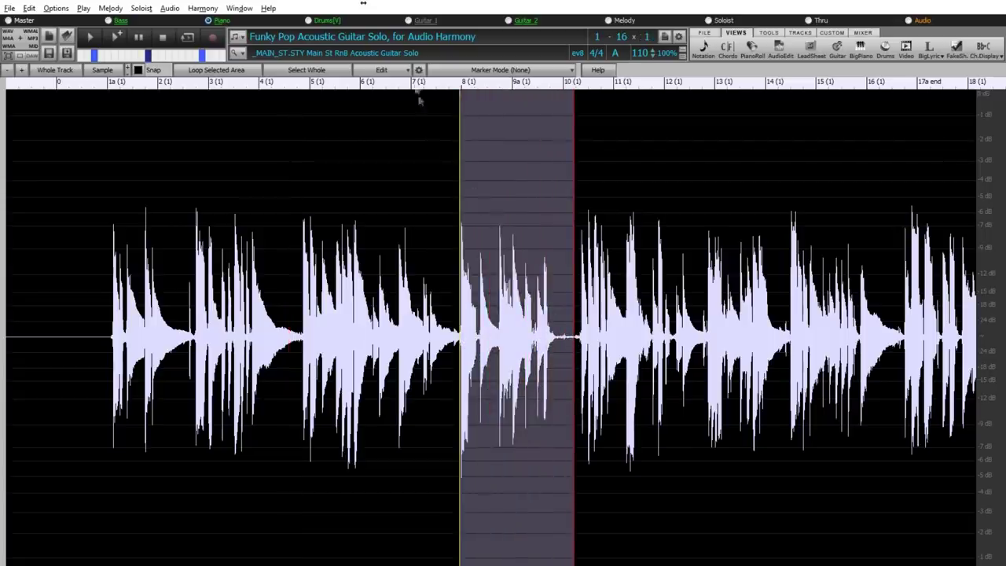
click(407, 70)
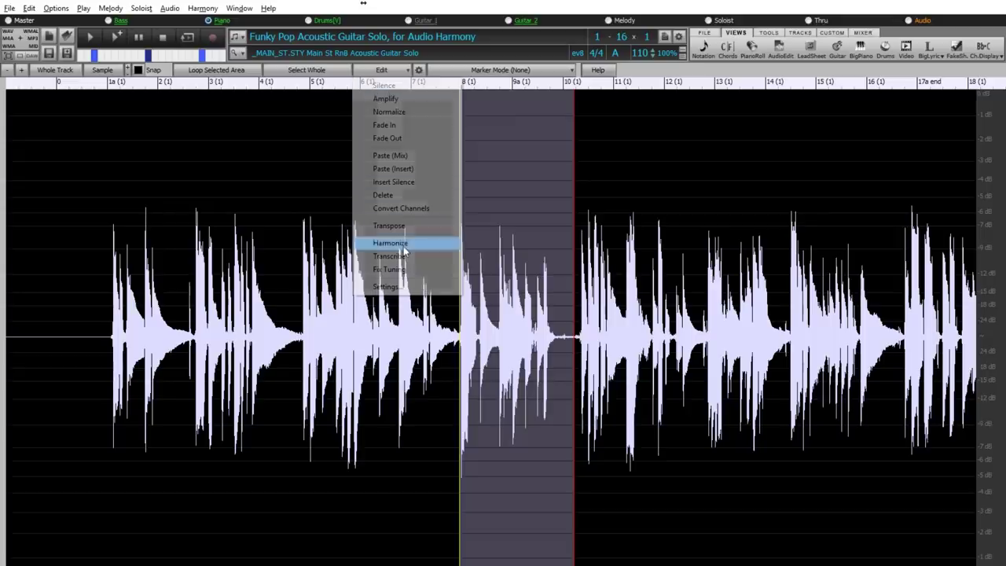
click(394, 243)
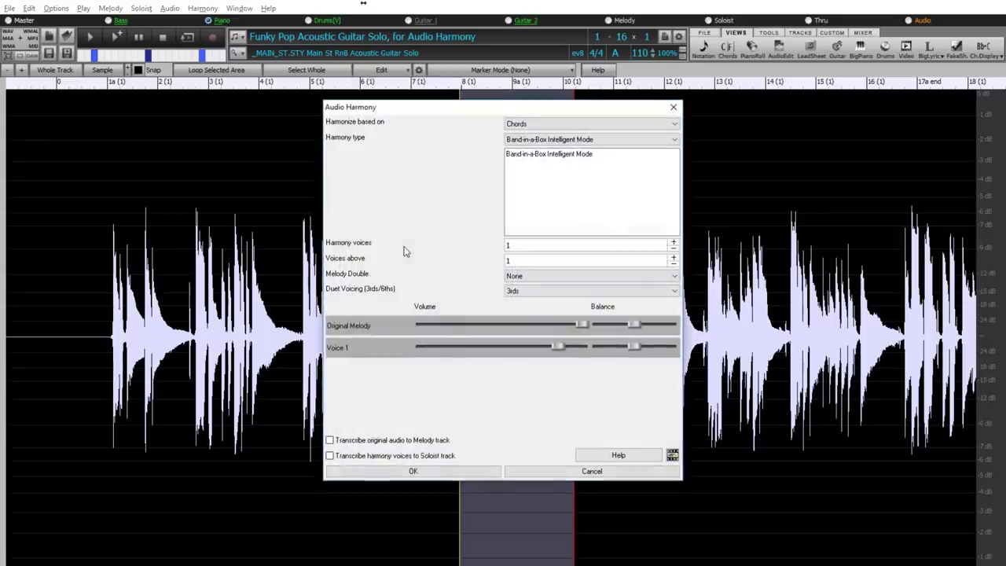
click(464, 471)
click(453, 364)
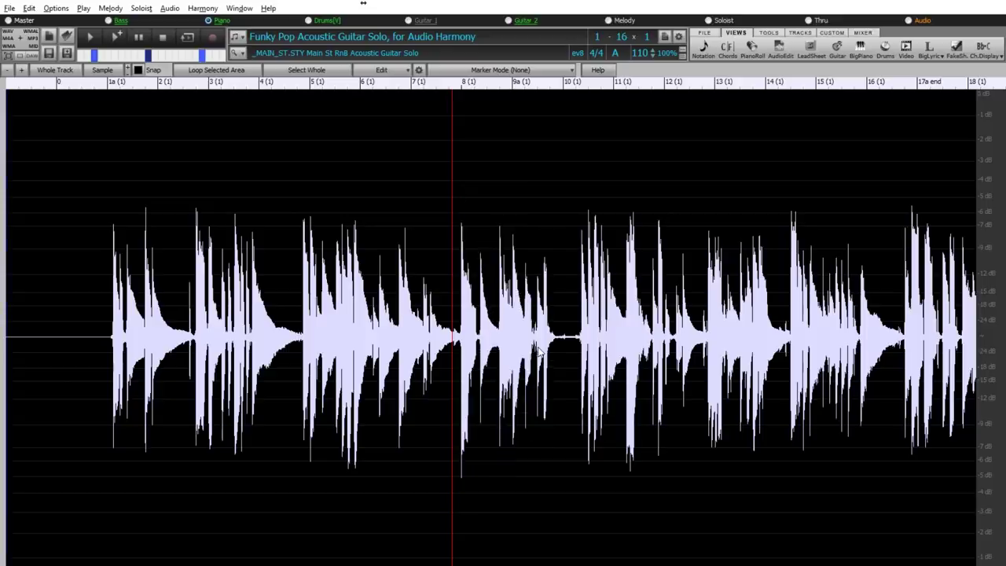
- Harmonize the guitar phrase from just before bar 9 to bar 10 with one voice above in 3rds and play it back
scroll(500, 336, up, 2)
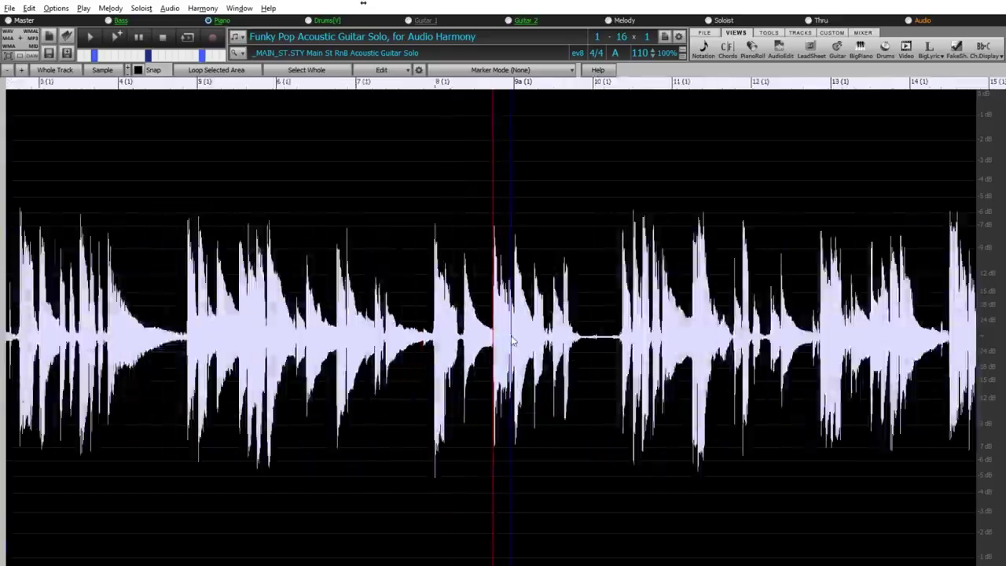
drag(489, 336, 621, 342)
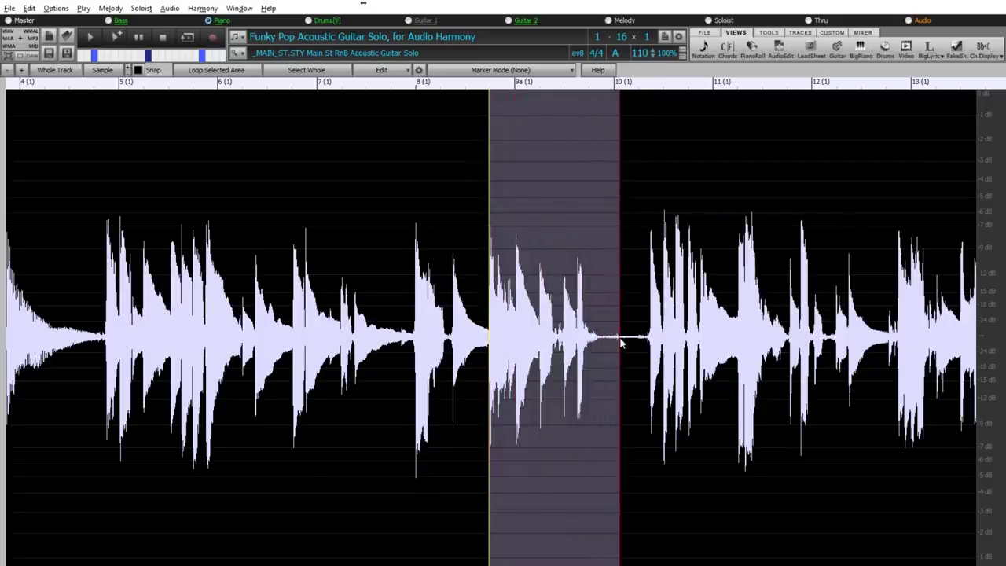
click(381, 71)
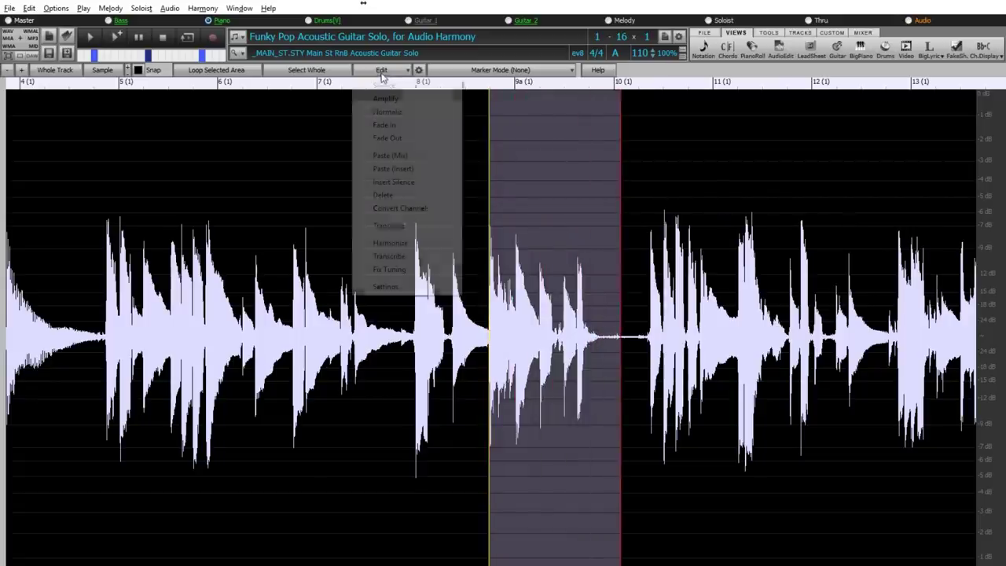
click(393, 242)
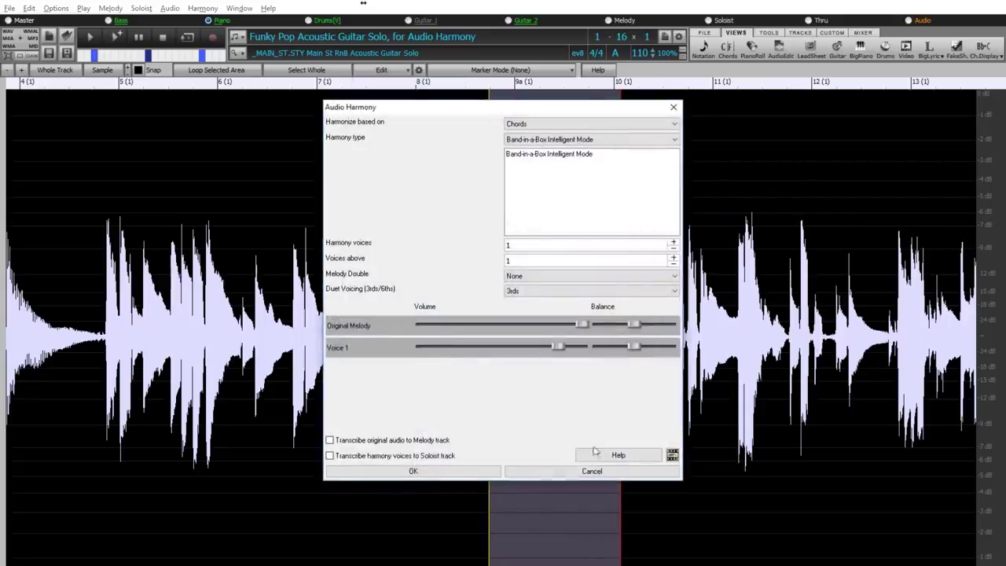
click(465, 473)
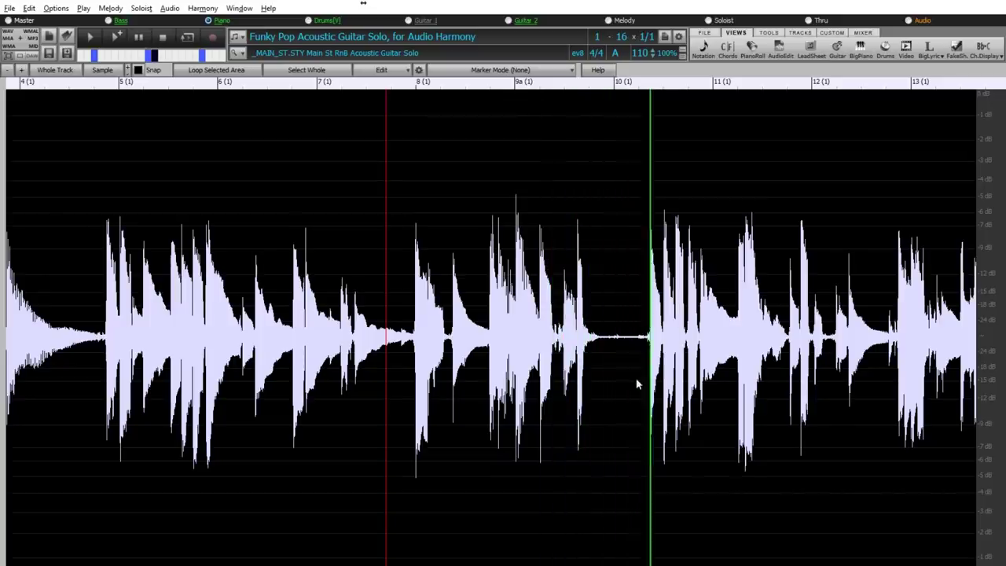
scroll(614, 386, down, 2)
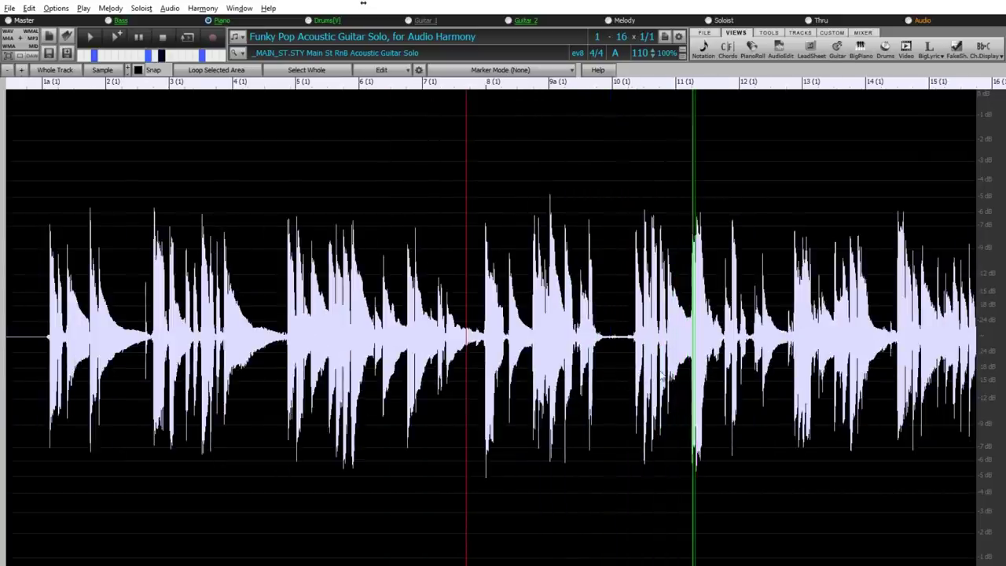
scroll(668, 376, down, 2)
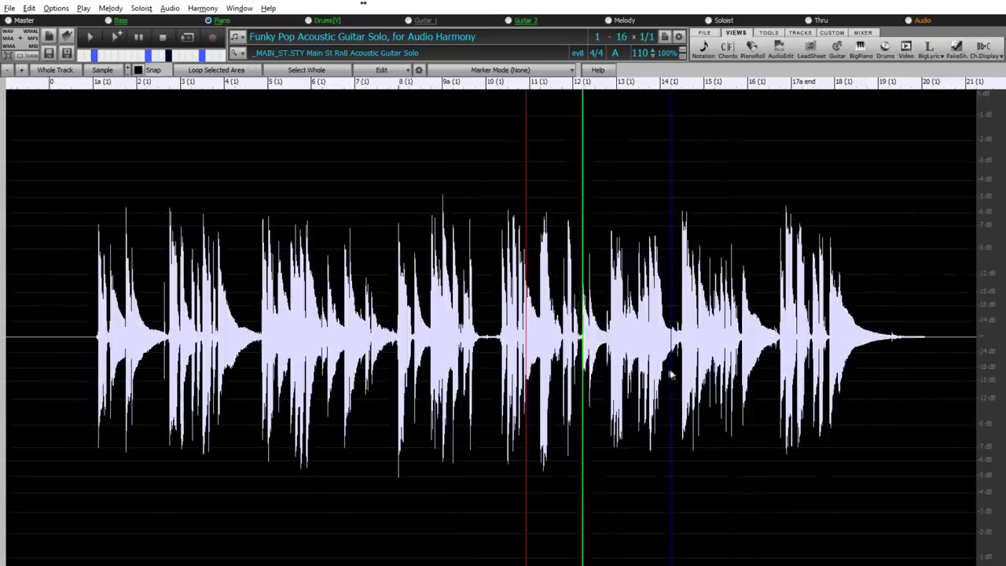